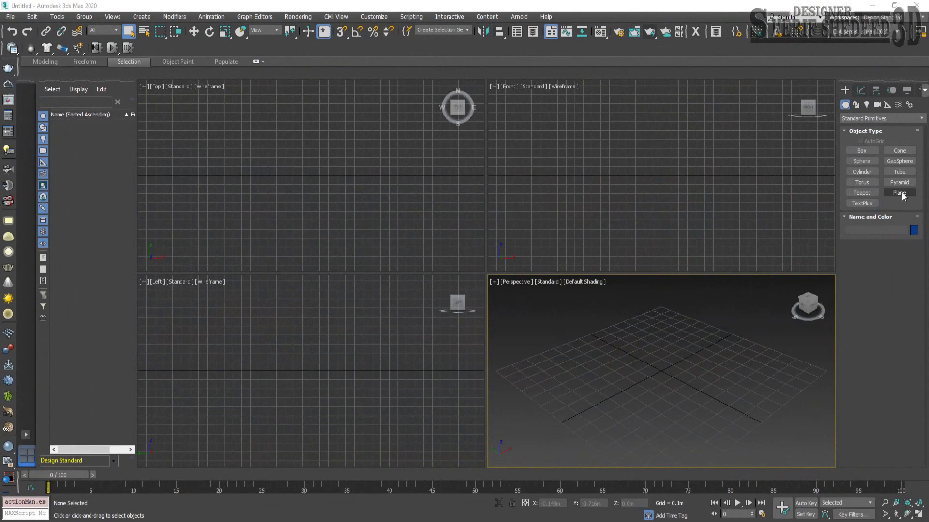
Draw a rectangular Plane in the Front viewport.
click(899, 192)
middle_drag(674, 109, 669, 195)
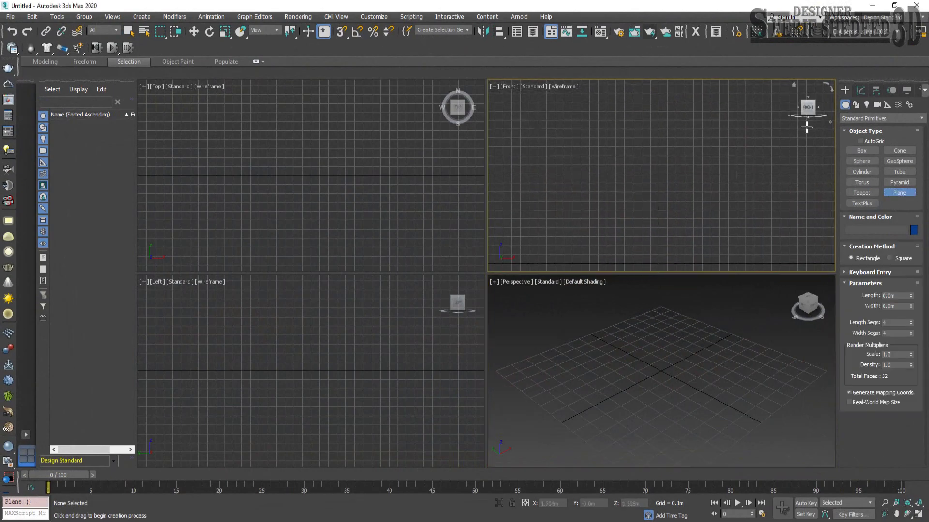
drag(799, 131, 526, 265)
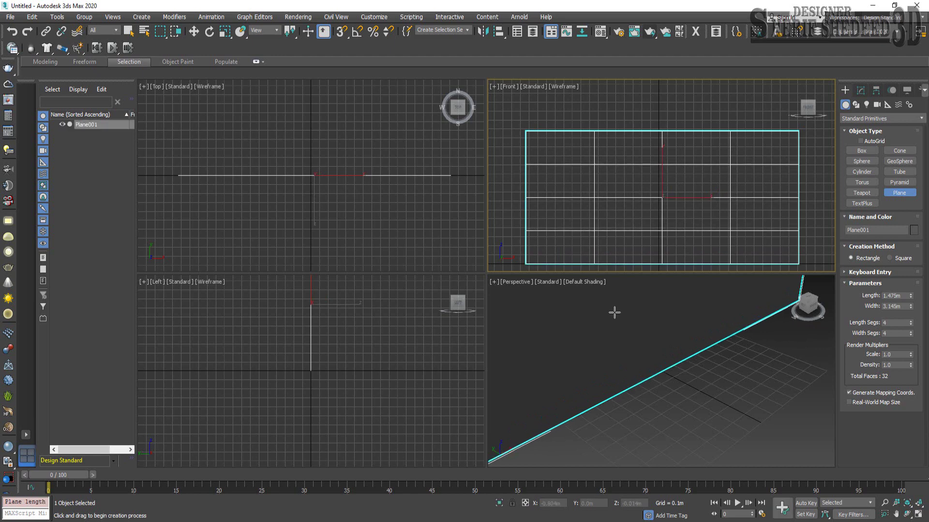
right_click(591, 498)
Centre the plane on the origin by resetting its X position to 0.
right_click(619, 328)
right_click(625, 344)
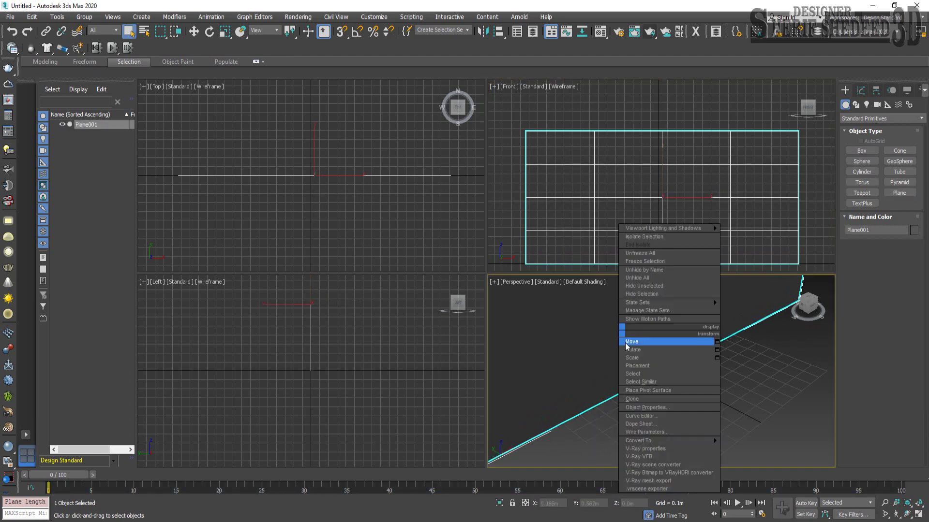
click(628, 341)
right_click(569, 505)
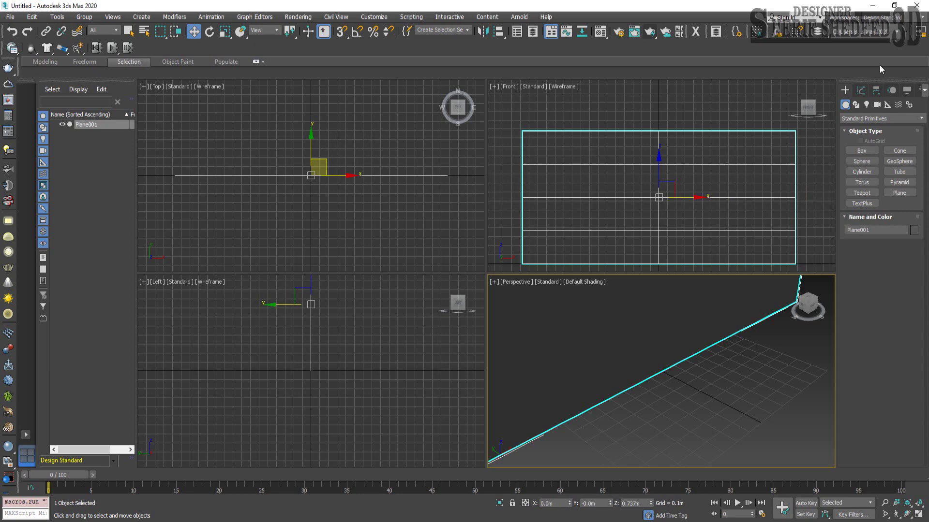
Set the plane's Length Segs to 1 and add an Edit Poly modifier.
click(861, 91)
right_click(909, 268)
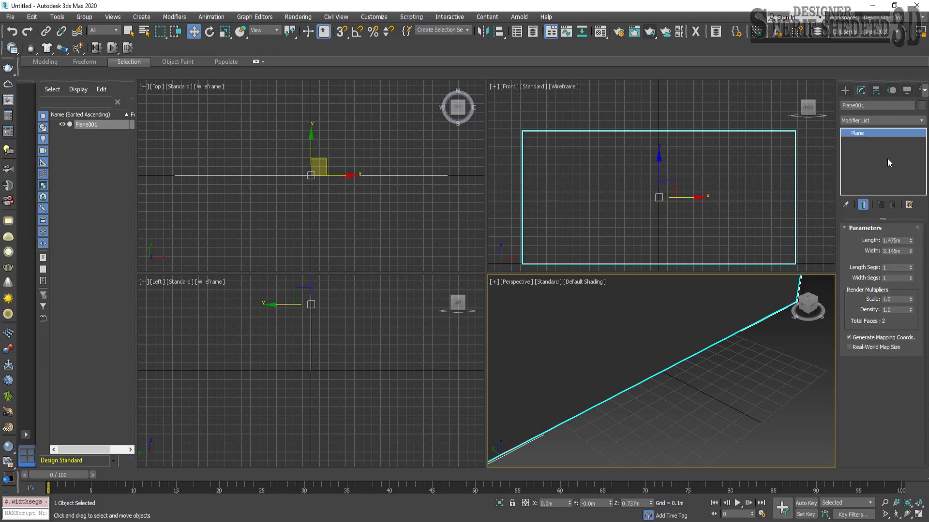
click(875, 120)
scroll(875, 118, down, 5)
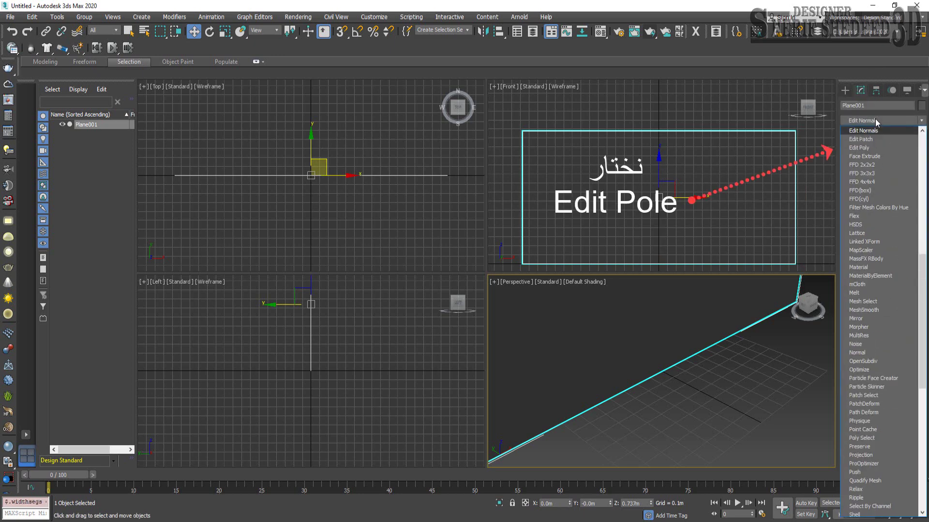
click(866, 147)
Enter Edge sub-object mode and activate Slice Plane.
click(876, 284)
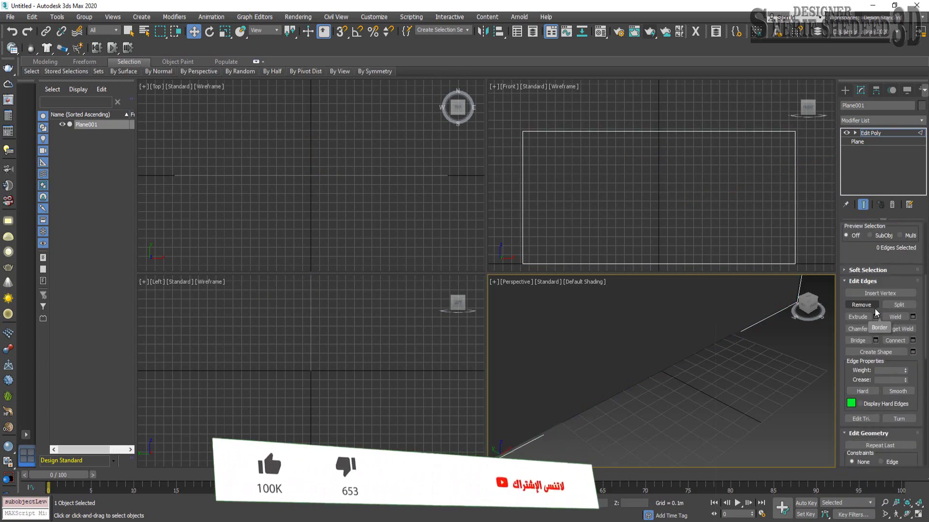
scroll(874, 312, down, 5)
click(862, 402)
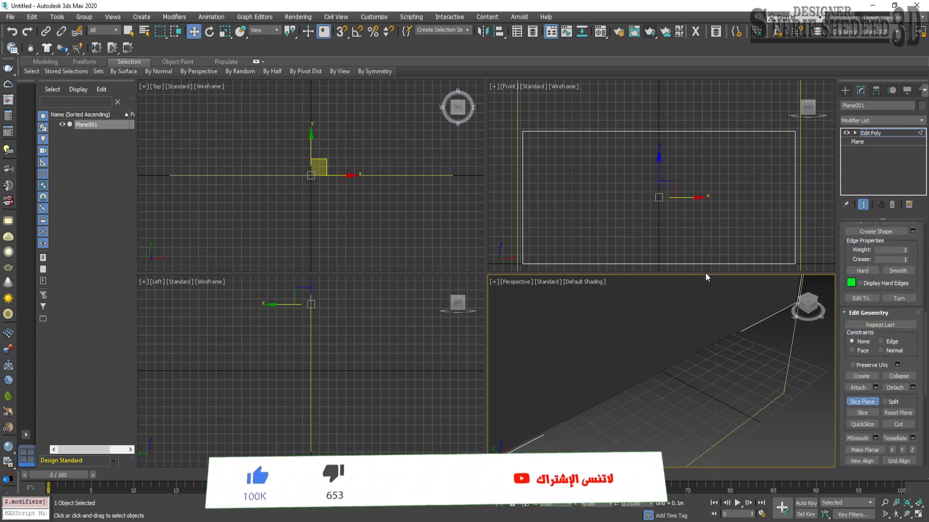
Maximize the Front viewport with Alt+W and enable Angle Snap.
click(648, 201)
key(alt+w)
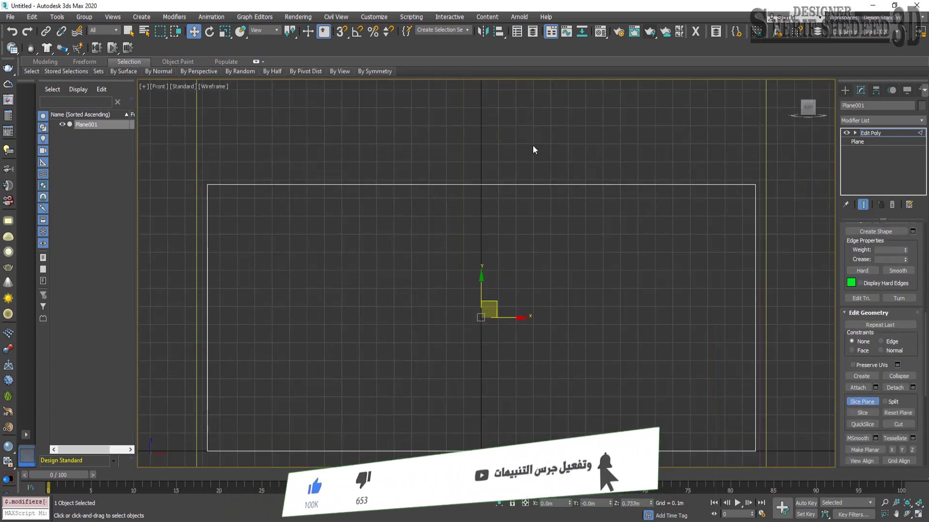
click(357, 31)
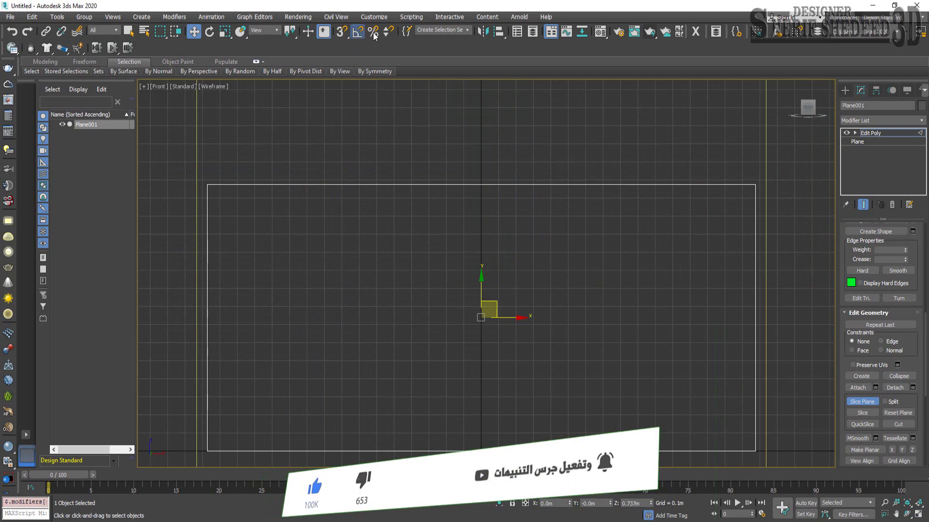
Rotate the slice plane to horizontal, then tilt it into a diagonal.
right_click(476, 316)
click(513, 325)
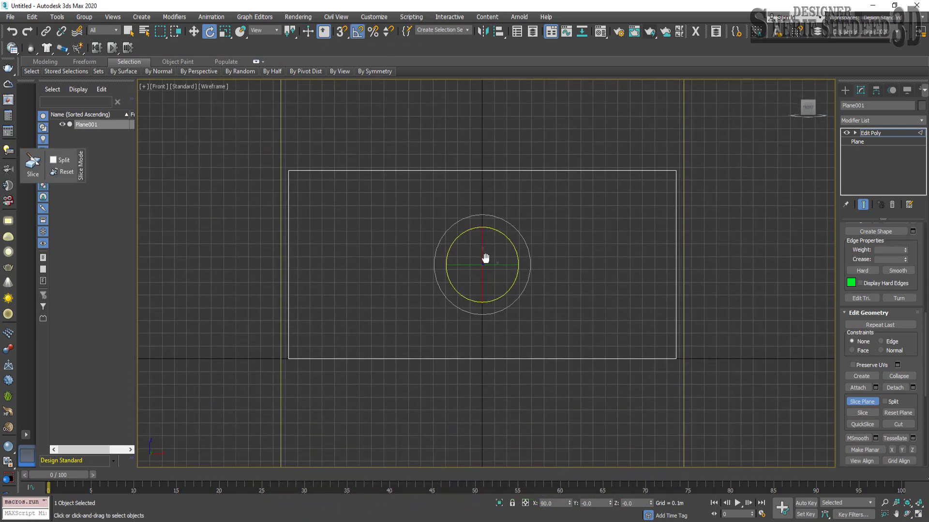
drag(485, 258, 482, 297)
right_click(486, 266)
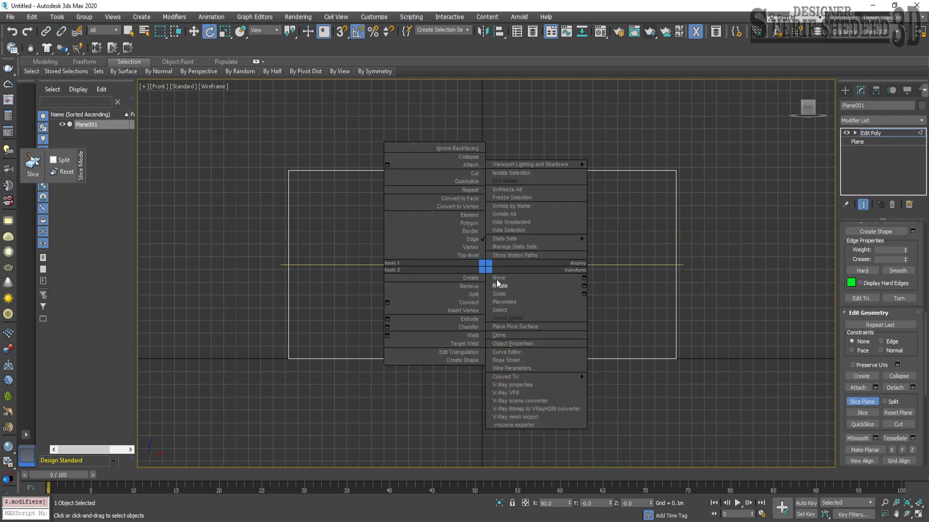
click(498, 285)
mouse_move(514, 249)
mouse_down()
mouse_move(530, 253)
mouse_move(603, 183)
mouse_move(377, 310)
mouse_up()
right_click(513, 254)
click(520, 267)
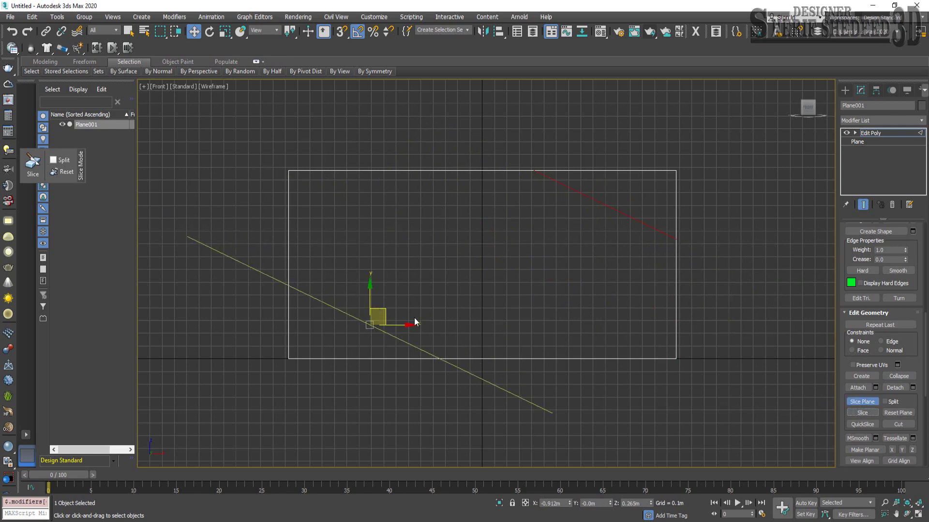
Rotate the slice plane about 25 degrees and sweep it from upper-left to lower-right.
right_click(378, 315)
click(391, 332)
drag(417, 340, 415, 302)
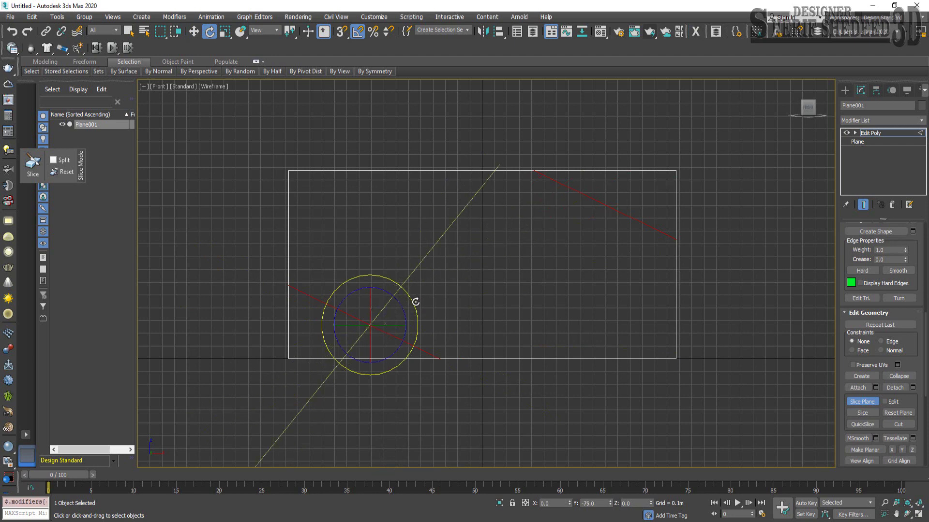
right_click(415, 301)
click(429, 310)
drag(380, 311, 329, 196)
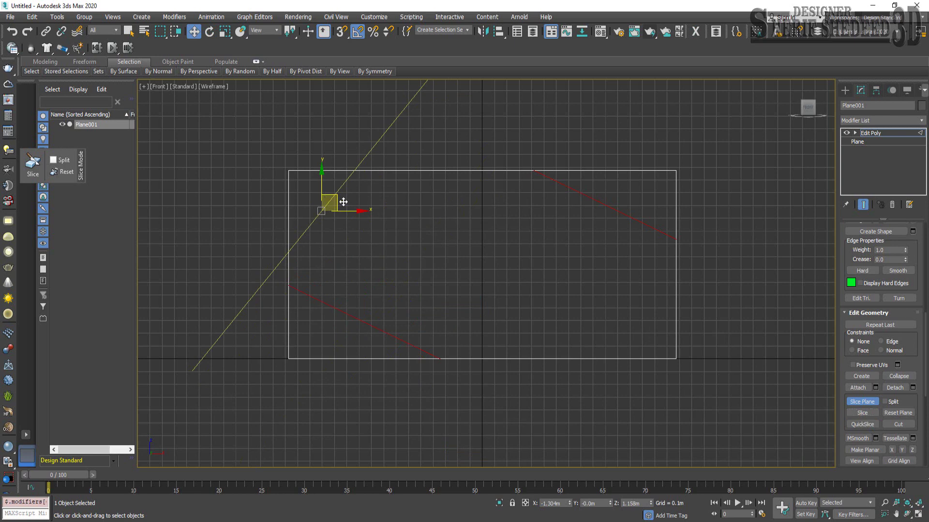
drag(343, 201, 644, 318)
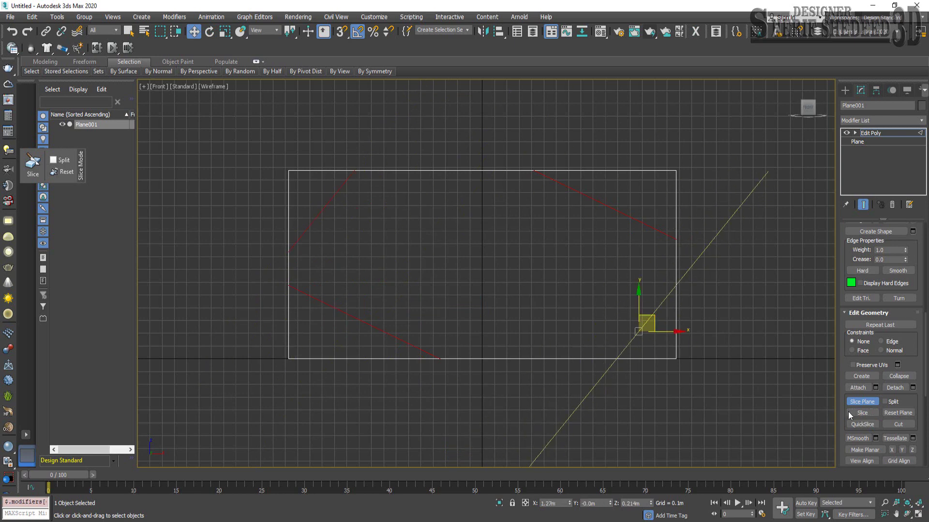
Turn the slice plane into a falling diagonal for the next cut.
right_click(667, 311)
click(672, 350)
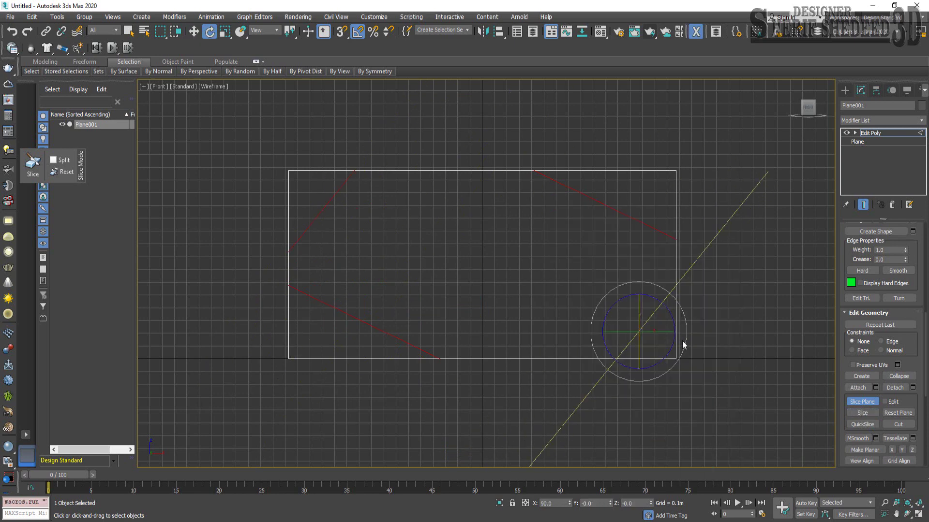
mouse_move(685, 327)
mouse_down()
mouse_move(677, 297)
mouse_move(469, 228)
mouse_up()
right_click(643, 314)
click(655, 321)
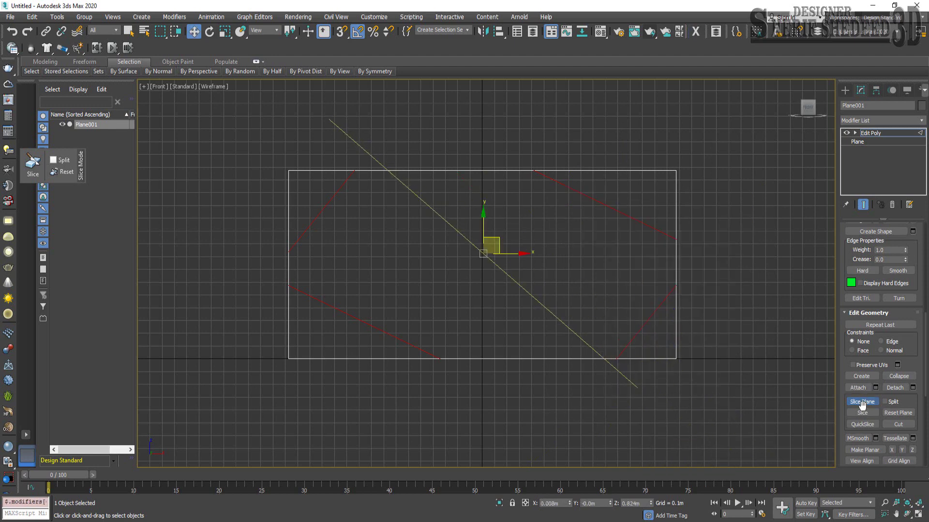
Re-tilt the slice plane to a rising diagonal and shift it left across the plane.
right_click(492, 247)
click(528, 265)
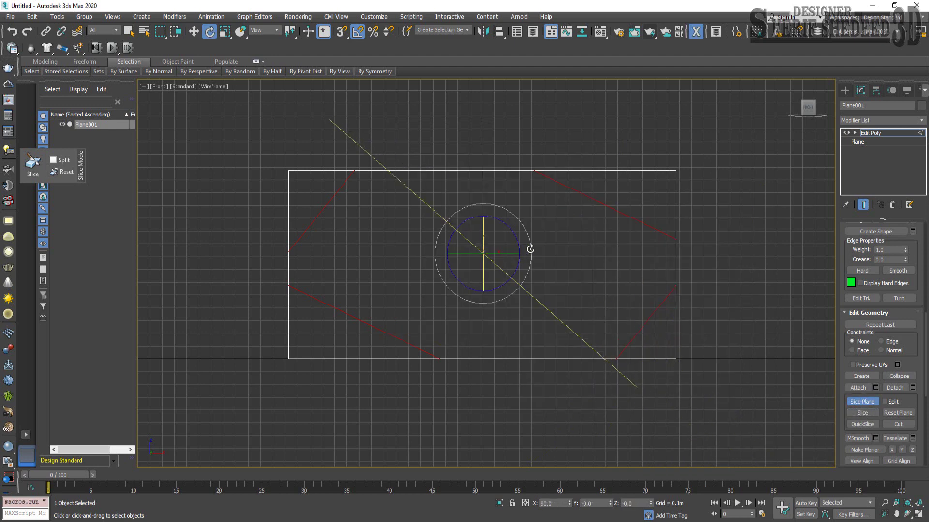
mouse_move(529, 247)
mouse_down()
mouse_move(532, 298)
mouse_move(524, 286)
mouse_up()
right_click(507, 256)
click(503, 266)
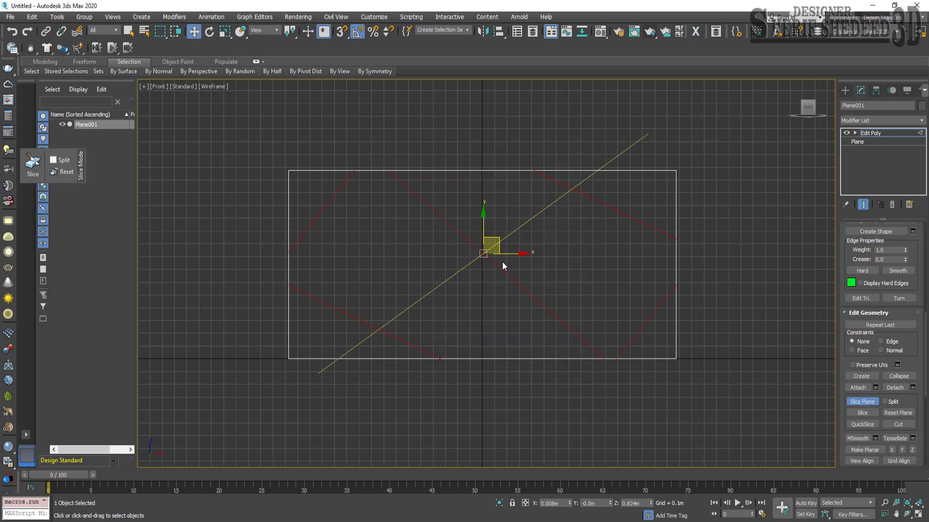
mouse_move(493, 239)
mouse_down()
mouse_move(409, 245)
mouse_move(565, 261)
mouse_up()
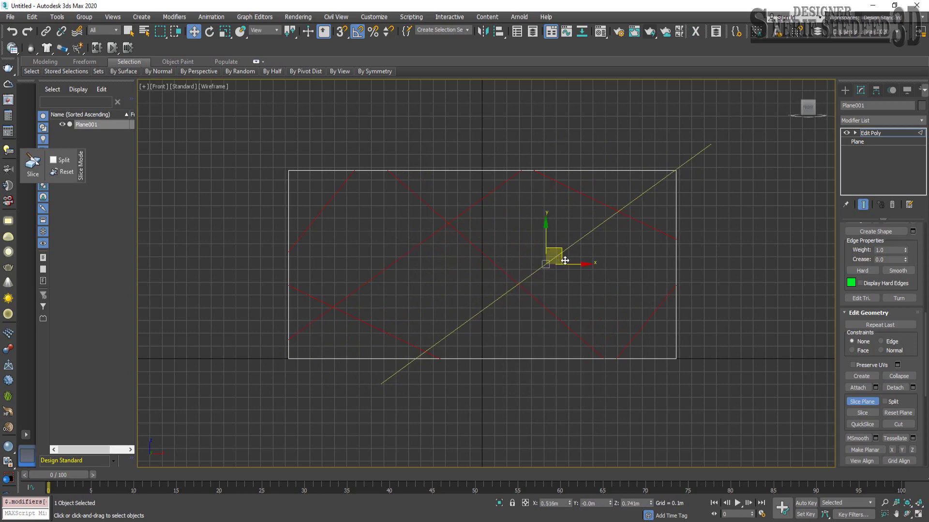
Rotate the slice plane to a shallow angle for another cut.
right_click(558, 259)
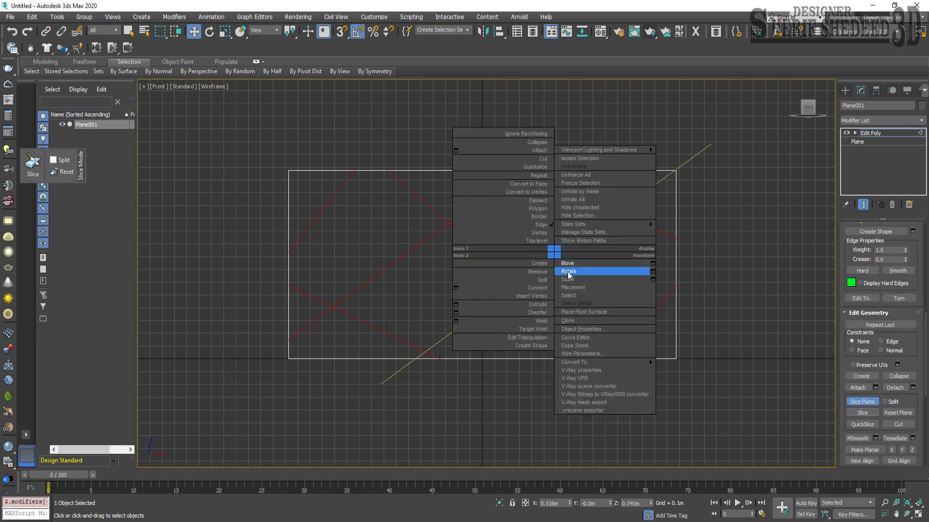
click(568, 275)
drag(593, 256, 453, 264)
right_click(567, 260)
click(567, 265)
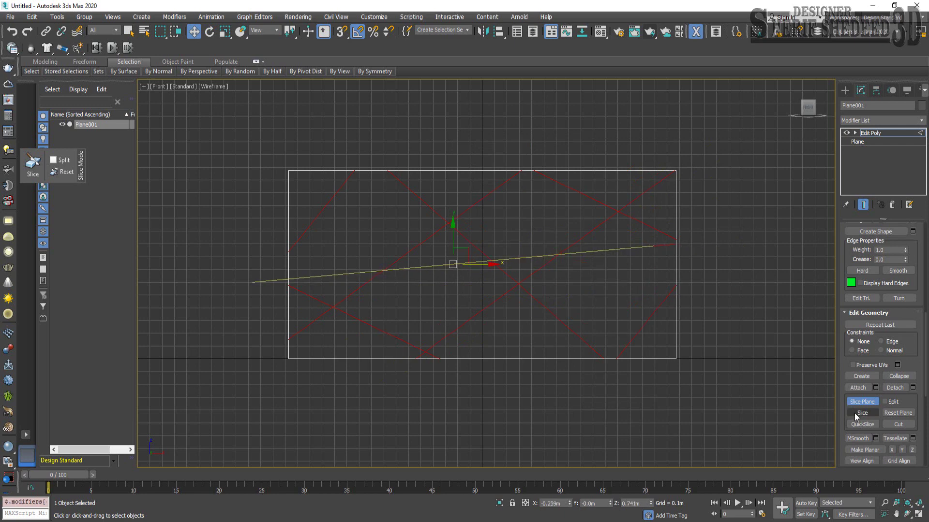
Rotate the slice plane to a steep diagonal and shift it left across the plane.
right_click(465, 255)
click(479, 282)
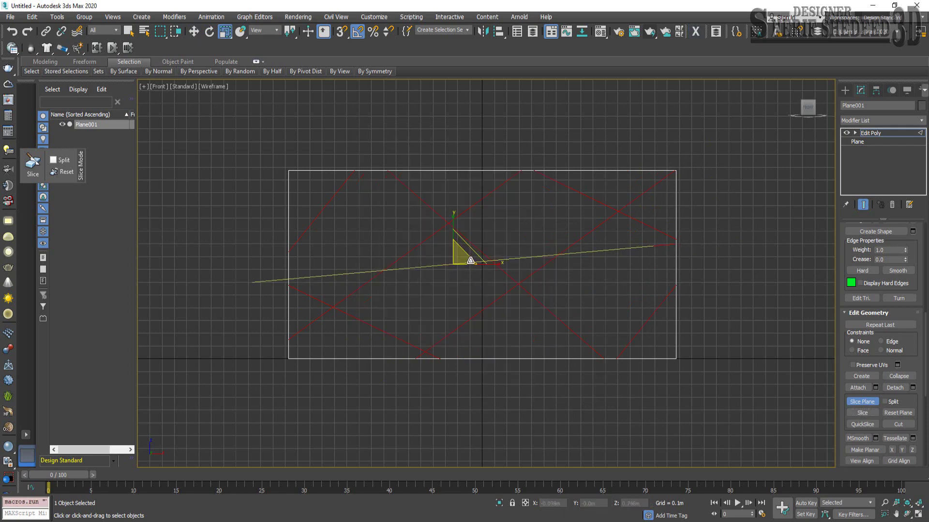
right_click(466, 254)
click(479, 274)
drag(493, 234, 501, 256)
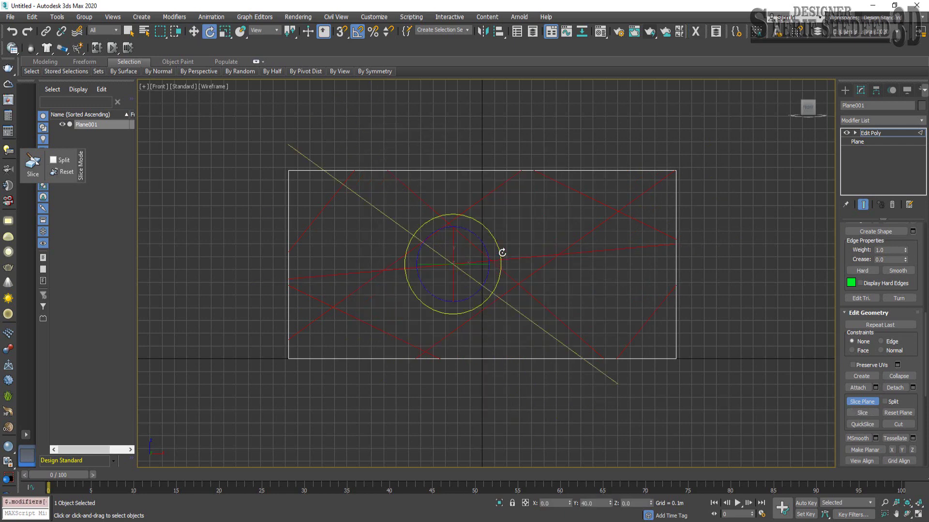
right_click(476, 257)
click(473, 263)
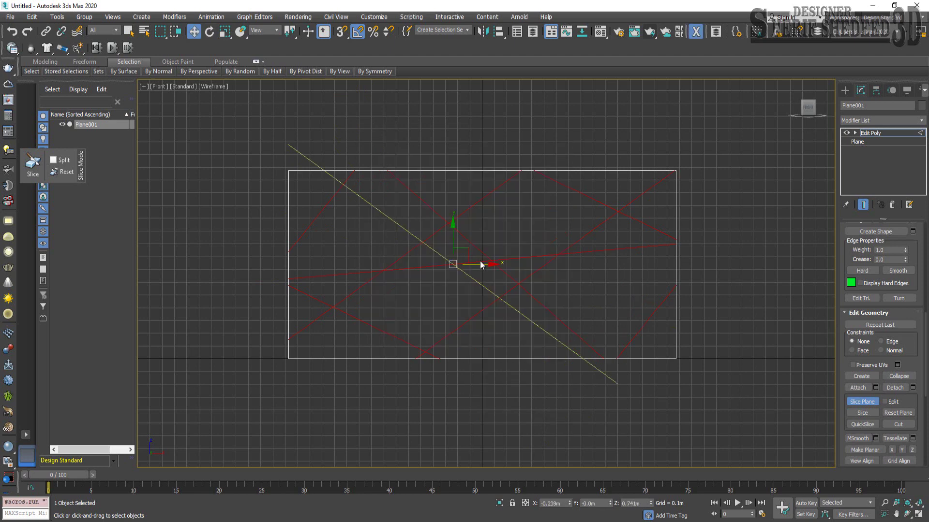
mouse_move(481, 264)
mouse_down()
mouse_move(479, 281)
mouse_move(623, 238)
mouse_up()
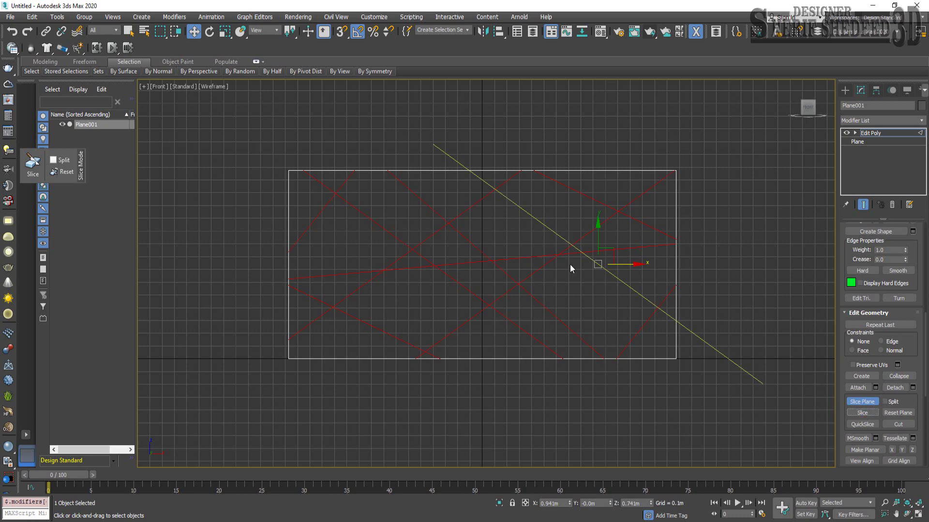
Angle the slice plane to a shallow upward slope and move it down-left.
right_click(600, 255)
click(615, 274)
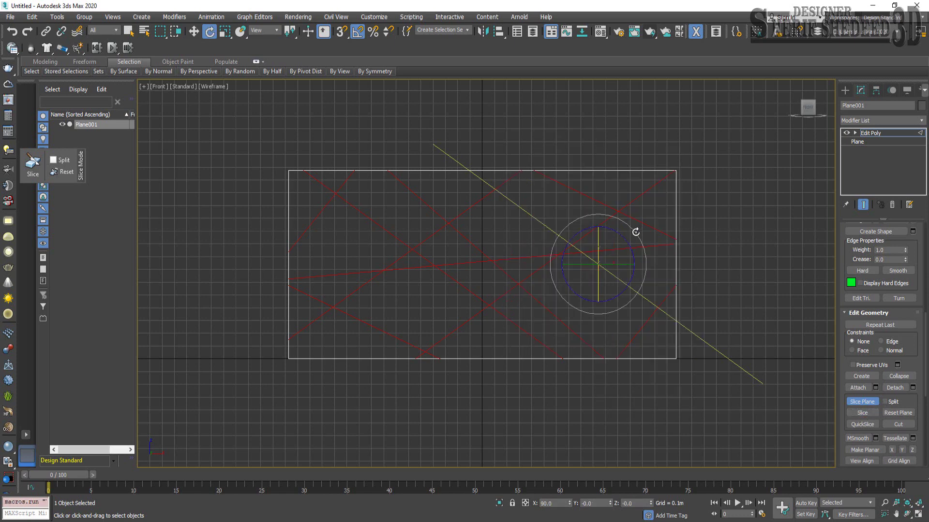
mouse_move(636, 233)
mouse_down()
mouse_move(659, 297)
mouse_move(625, 291)
mouse_up()
right_click(597, 263)
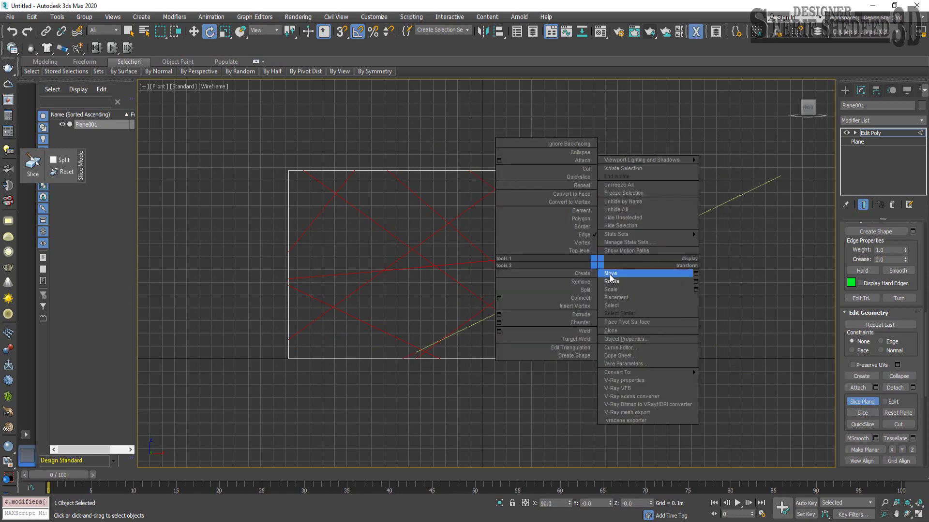
click(610, 273)
drag(605, 259, 360, 315)
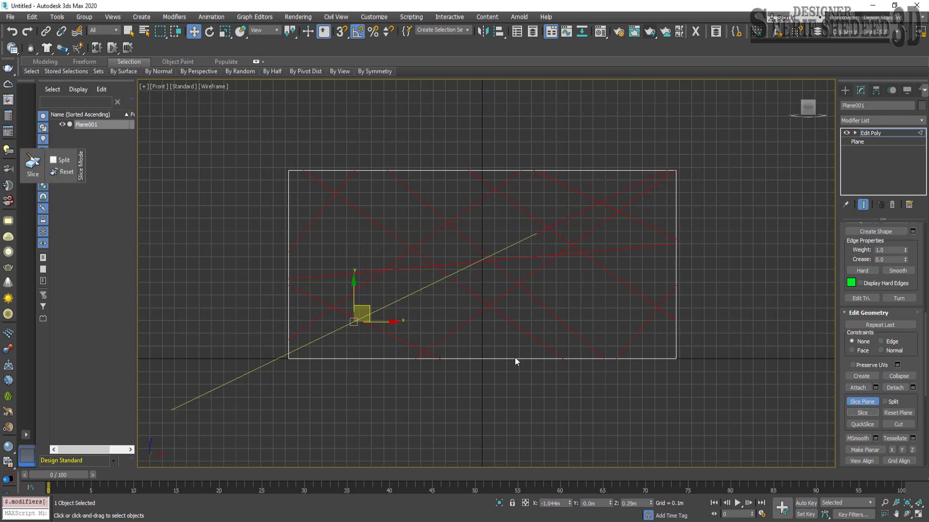
Tilt the slice plane to a downward slope and shift it up and right.
right_click(379, 310)
click(409, 323)
drag(409, 324, 375, 250)
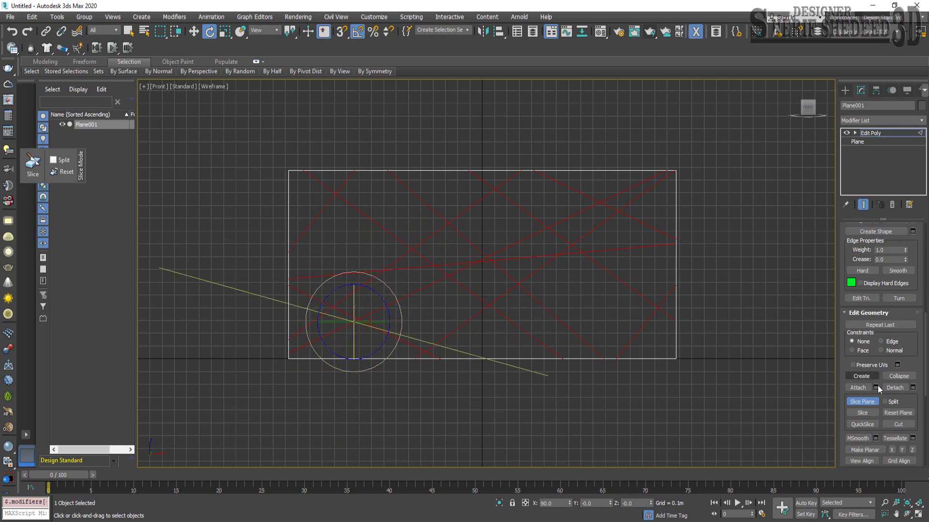
right_click(369, 321)
click(400, 328)
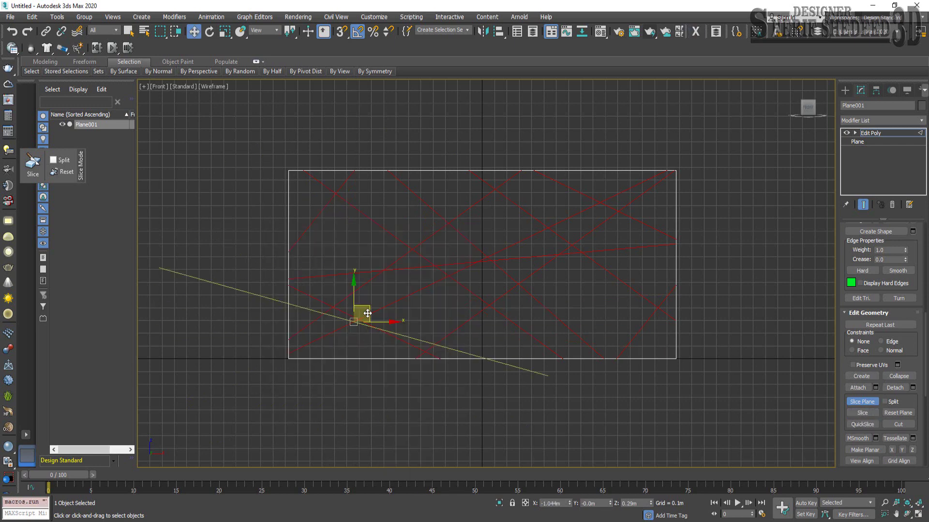
mouse_move(363, 312)
mouse_down()
mouse_move(513, 261)
mouse_move(495, 251)
mouse_up()
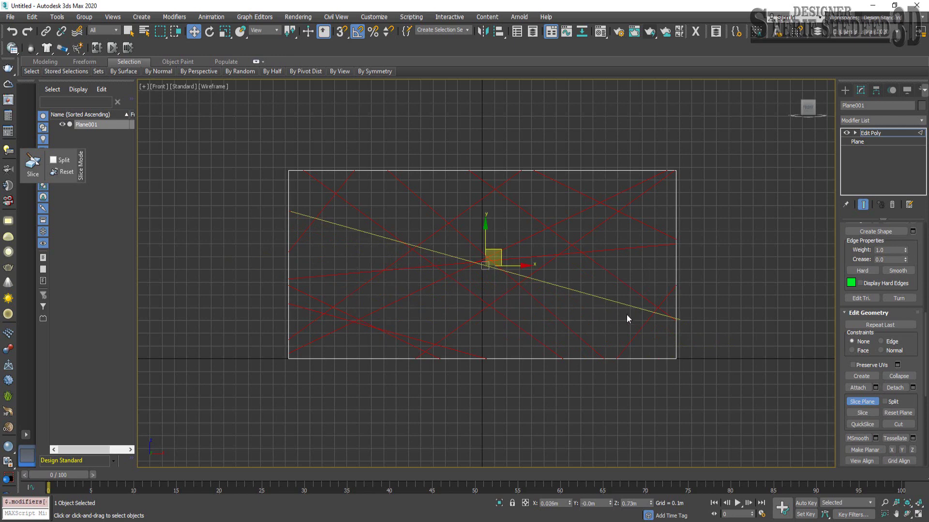
Rotate the slice plane to a shallow rising slope and move it up-left across the wall.
right_click(498, 259)
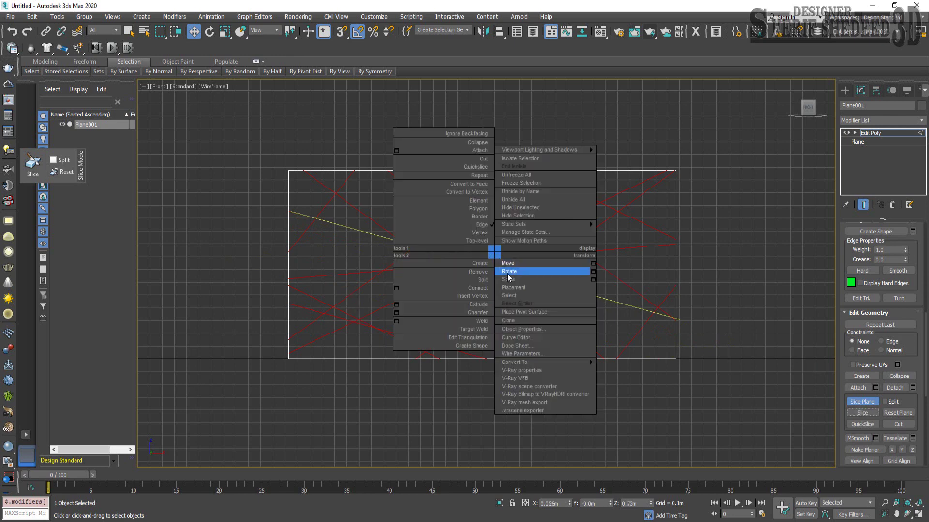
click(514, 269)
mouse_move(526, 234)
mouse_down()
mouse_move(561, 300)
mouse_move(558, 264)
mouse_move(503, 253)
mouse_move(611, 293)
mouse_up()
right_click(504, 253)
click(510, 263)
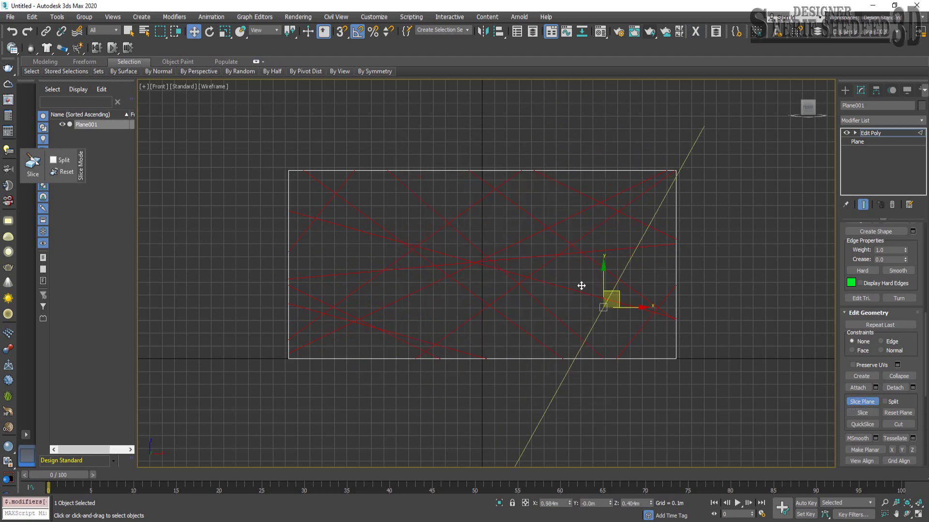
drag(580, 285, 353, 239)
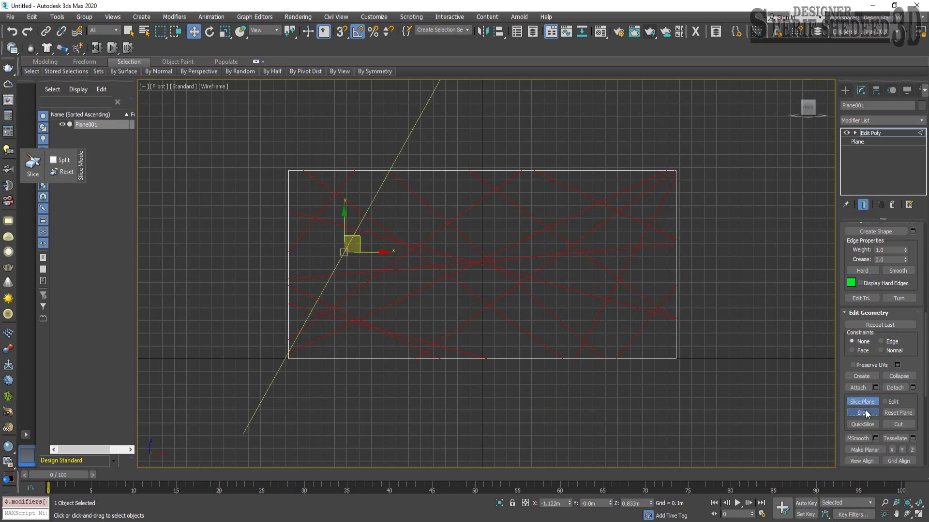
Reposition the slice plane, then tilt it to a steep falling diagonal for a final cut.
right_click(353, 241)
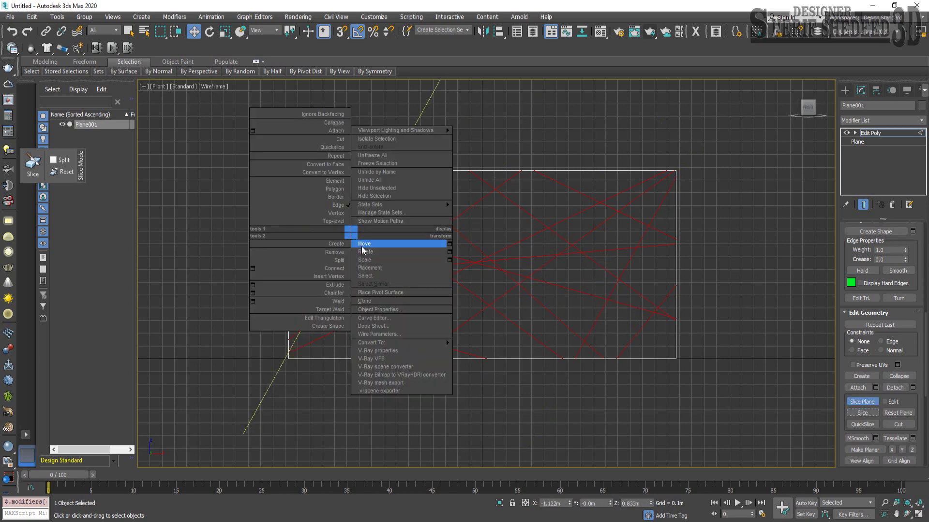
click(359, 248)
drag(353, 241, 545, 294)
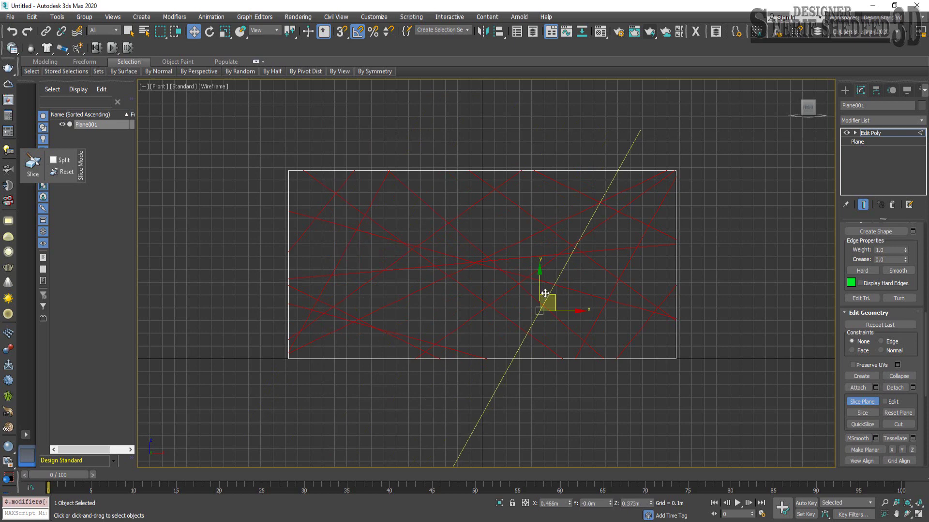
right_click(550, 299)
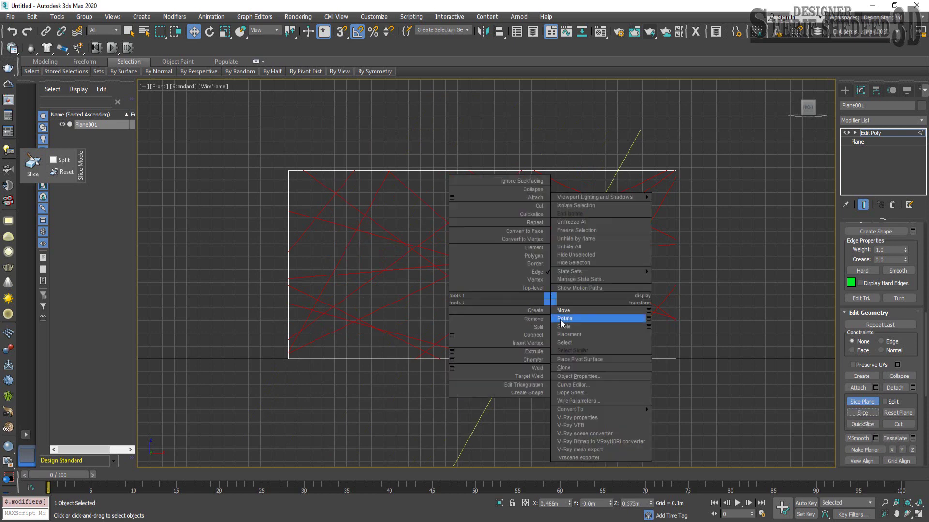
click(565, 319)
drag(588, 312, 571, 292)
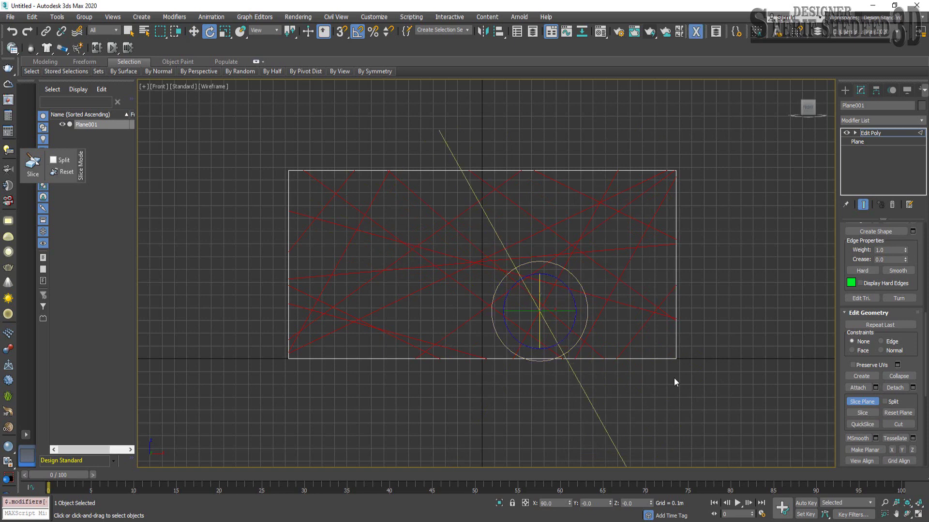
right_click(551, 306)
click(563, 317)
mouse_move(548, 293)
mouse_down()
mouse_move(597, 269)
mouse_move(393, 263)
mouse_up()
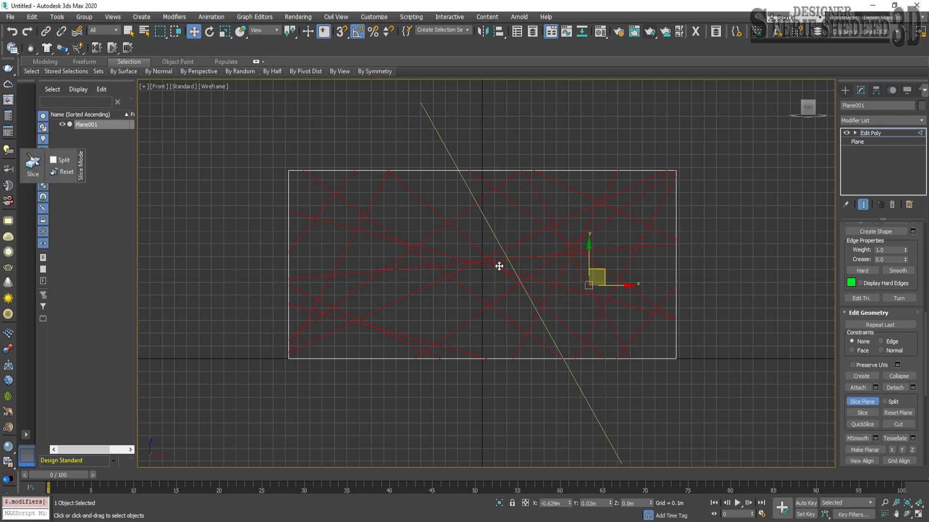
Turn off Slice Plane and tessellate the wall by Polygon (faces).
click(858, 403)
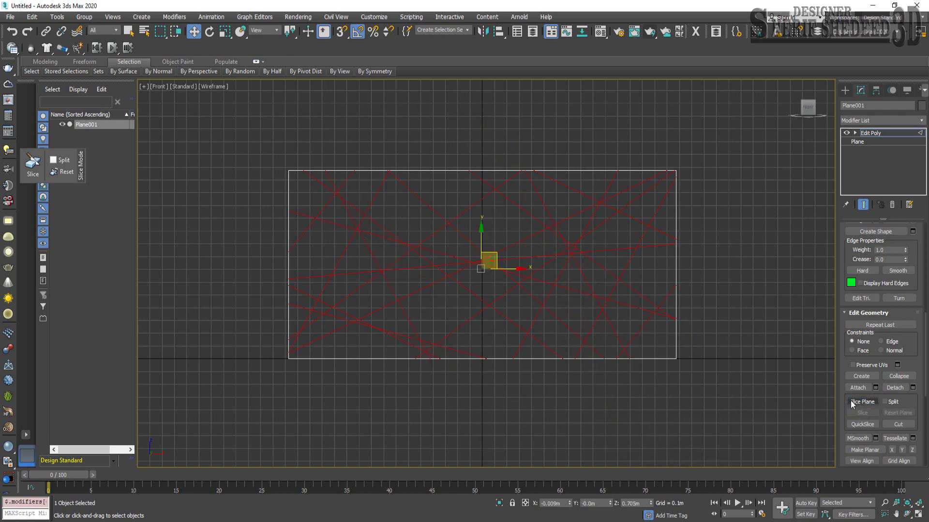
click(913, 439)
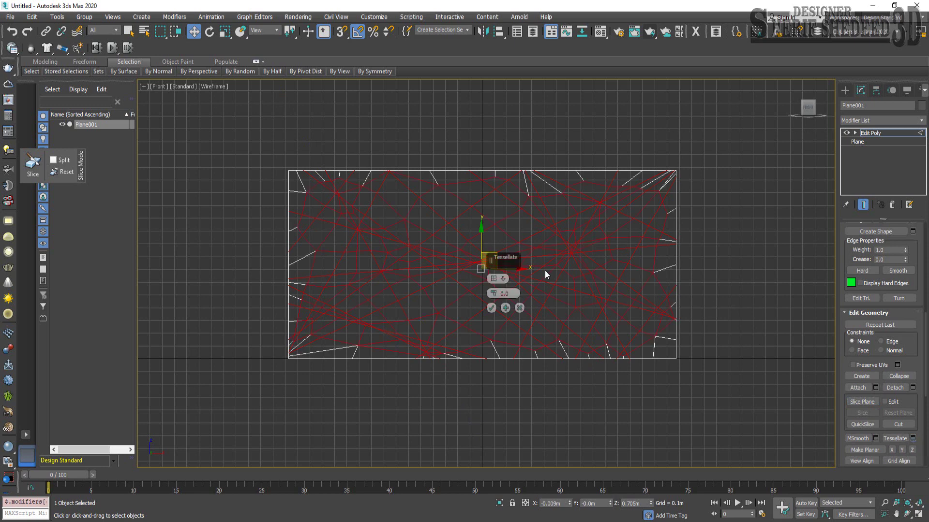
click(494, 279)
Apply the tessellation and add a Subdivide modifier with size reduced to 0.182m.
click(491, 308)
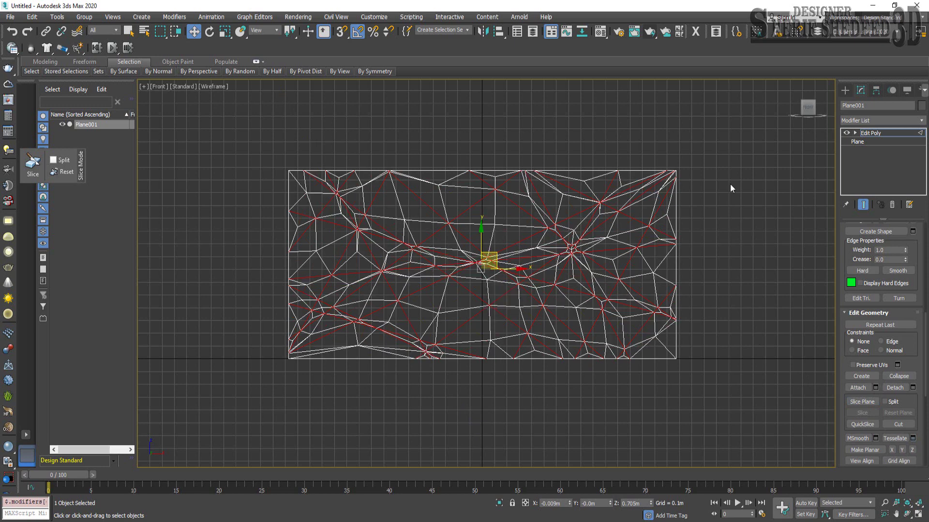
click(848, 123)
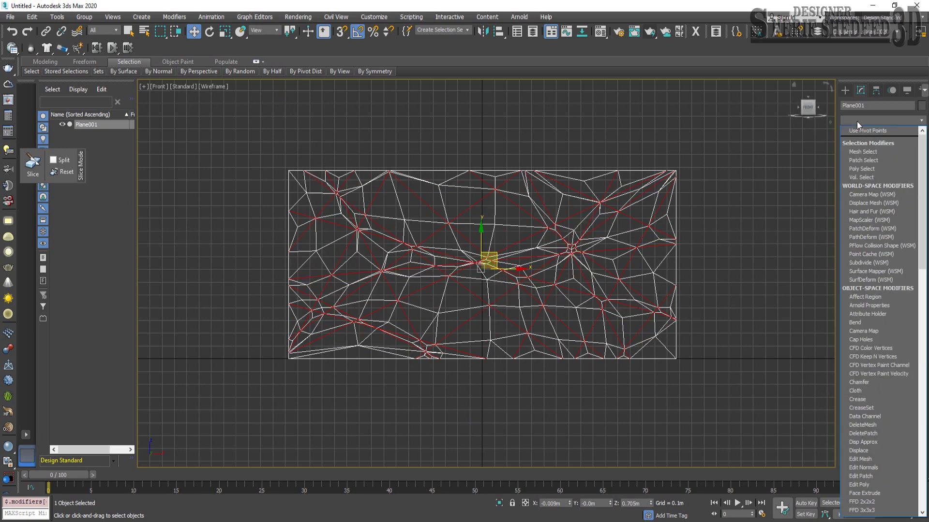
scroll(857, 121, down, 5)
scroll(857, 120, down, 1)
scroll(857, 120, down, 10)
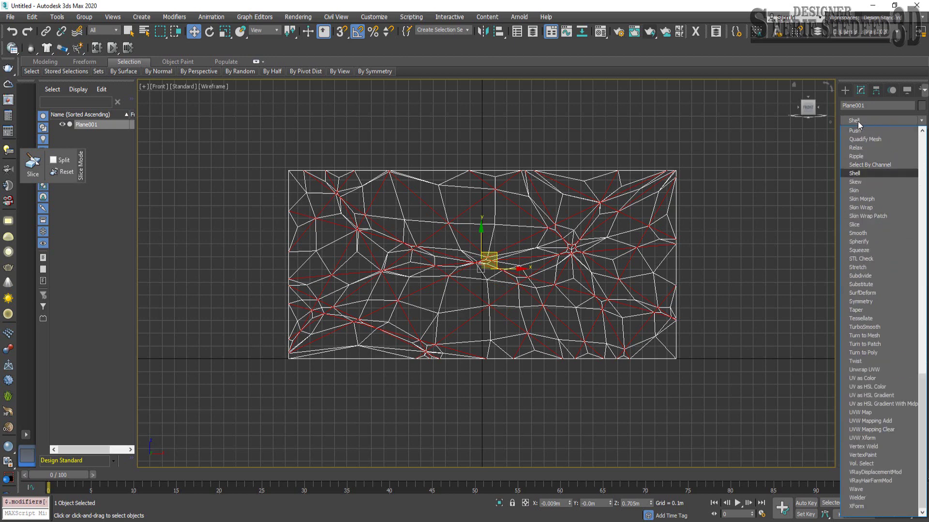
click(866, 277)
drag(902, 242, 916, 268)
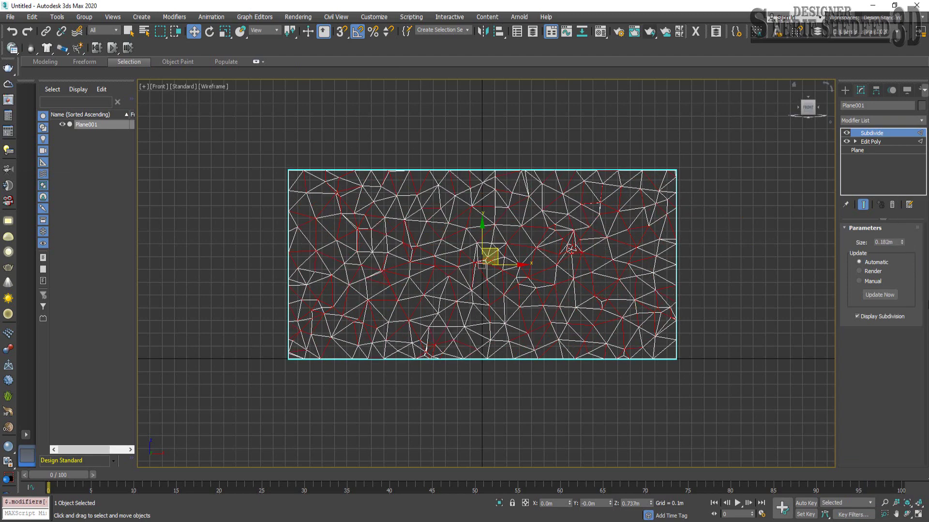
Add an Edit Poly modifier on top and select a polygon near the wall centre.
click(863, 120)
click(864, 120)
text(edit p)
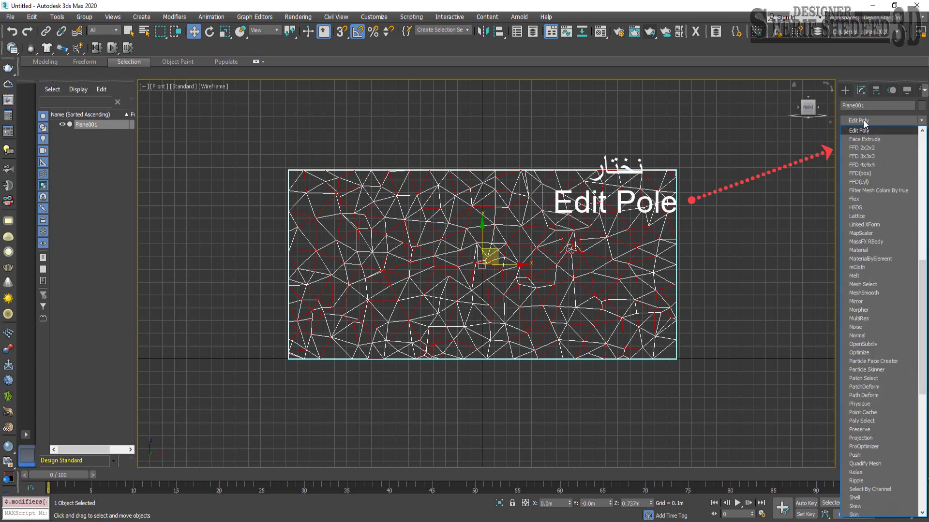
click(872, 131)
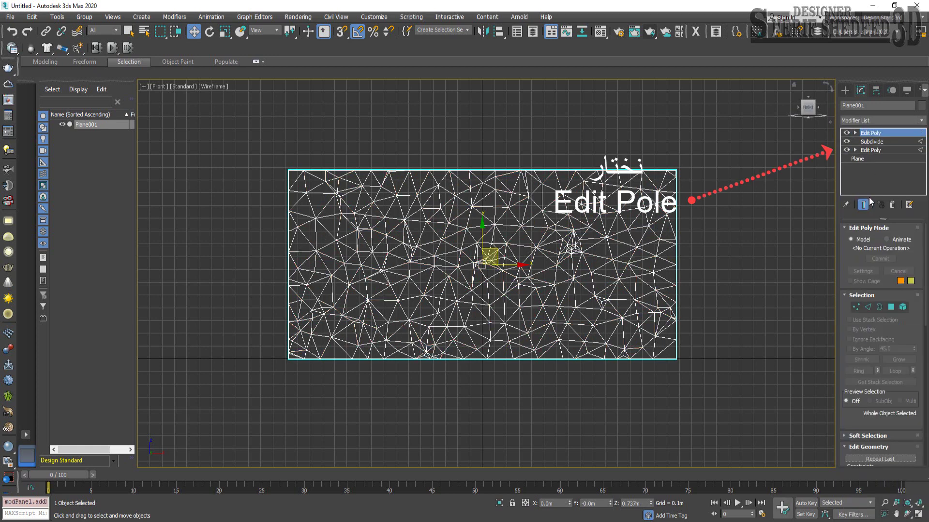
click(891, 307)
click(450, 257)
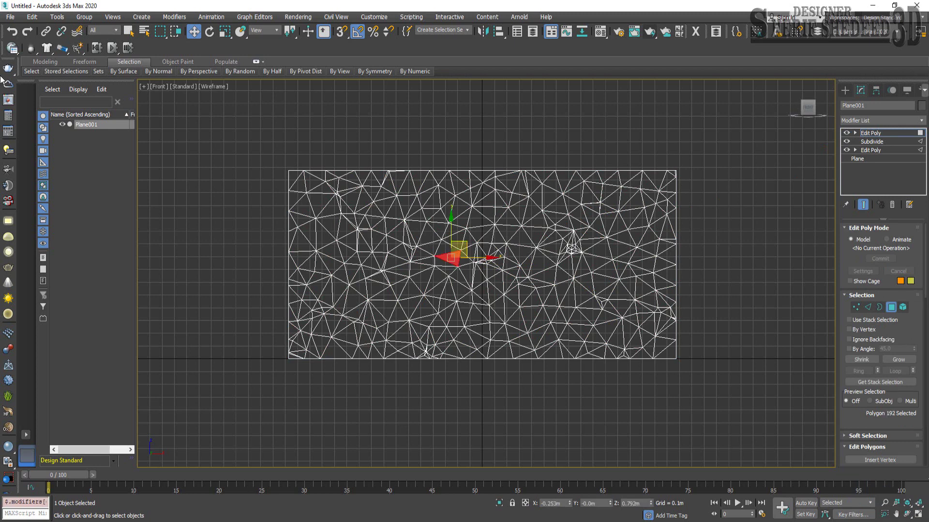
Grow the polygon selection with repeated Checker patterns until about 309 polygons are selected.
click(29, 71)
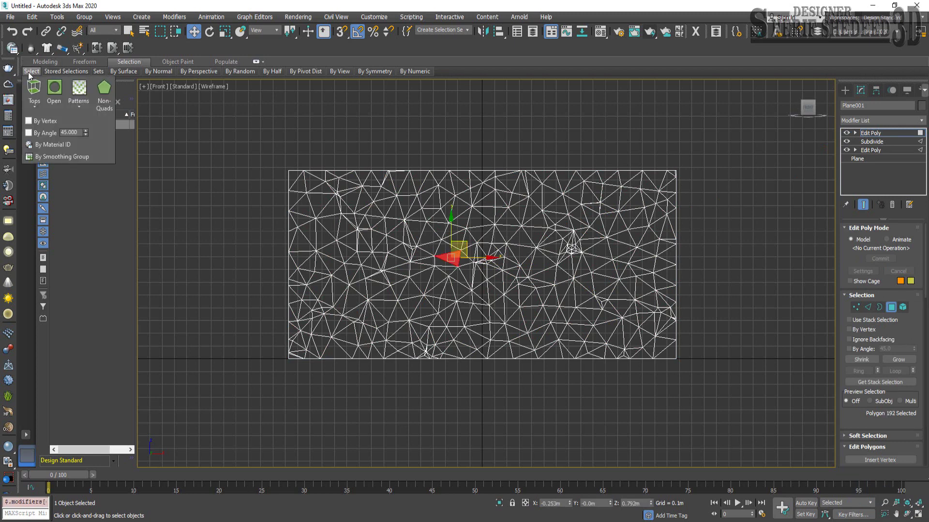
click(79, 97)
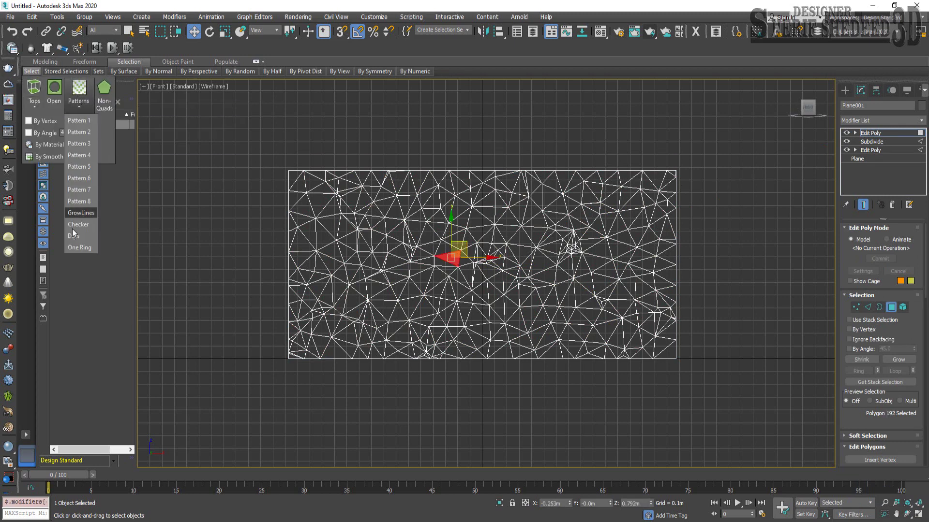
click(78, 223)
click(79, 104)
click(77, 177)
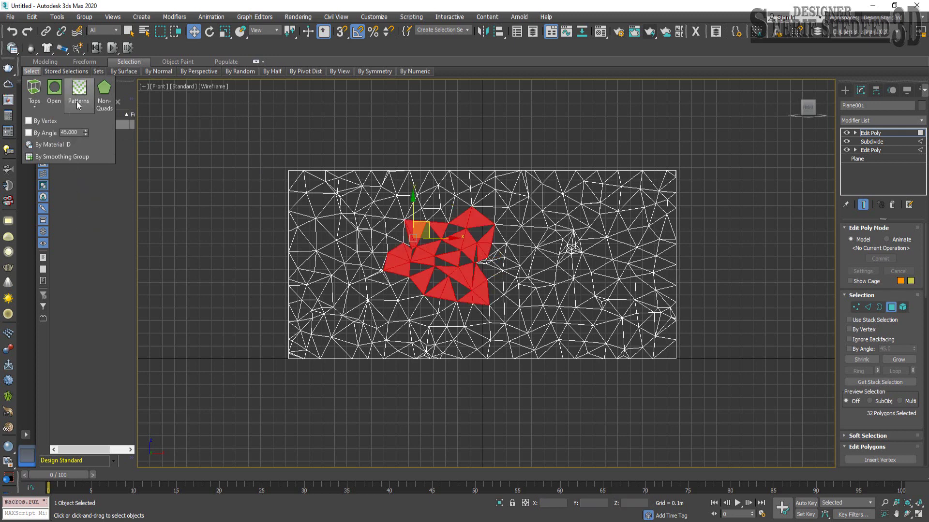
click(77, 104)
click(81, 224)
click(77, 104)
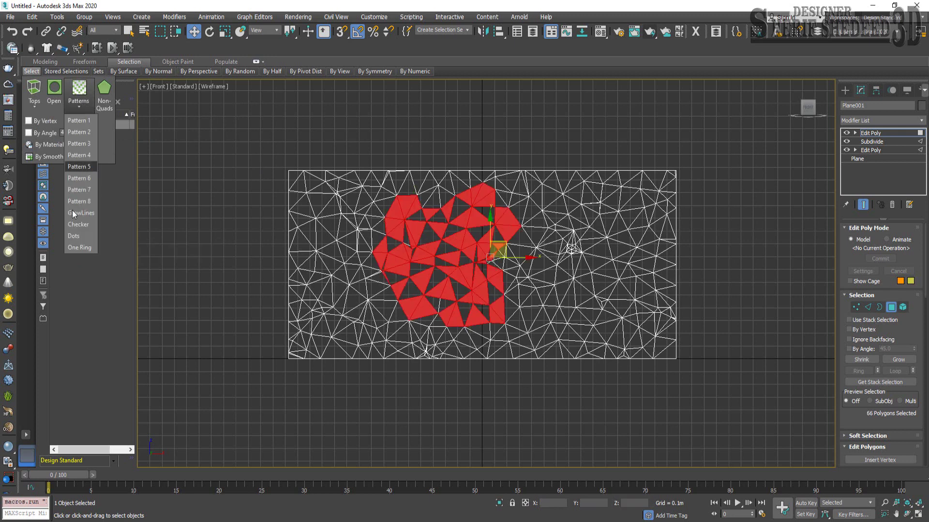
click(75, 227)
click(78, 96)
click(81, 225)
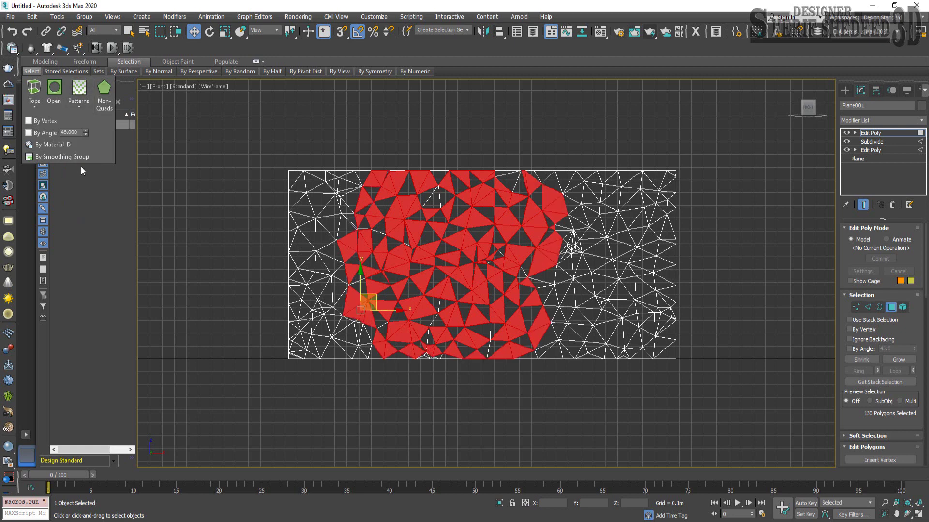
click(79, 99)
click(78, 226)
click(77, 102)
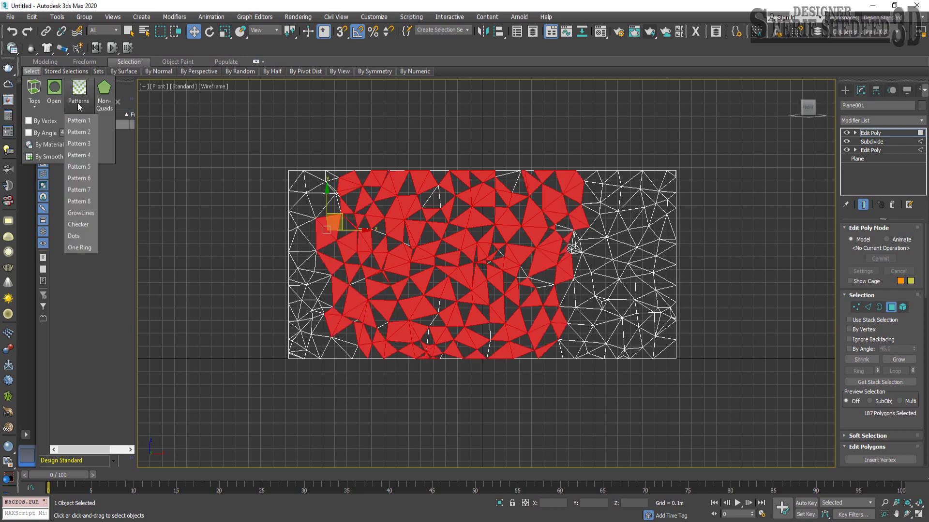
click(80, 225)
click(83, 101)
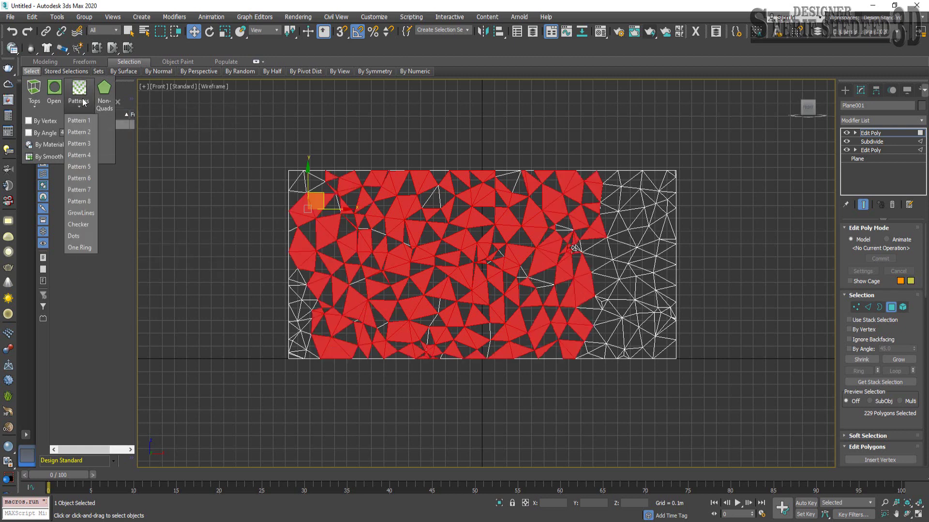
click(82, 226)
click(78, 99)
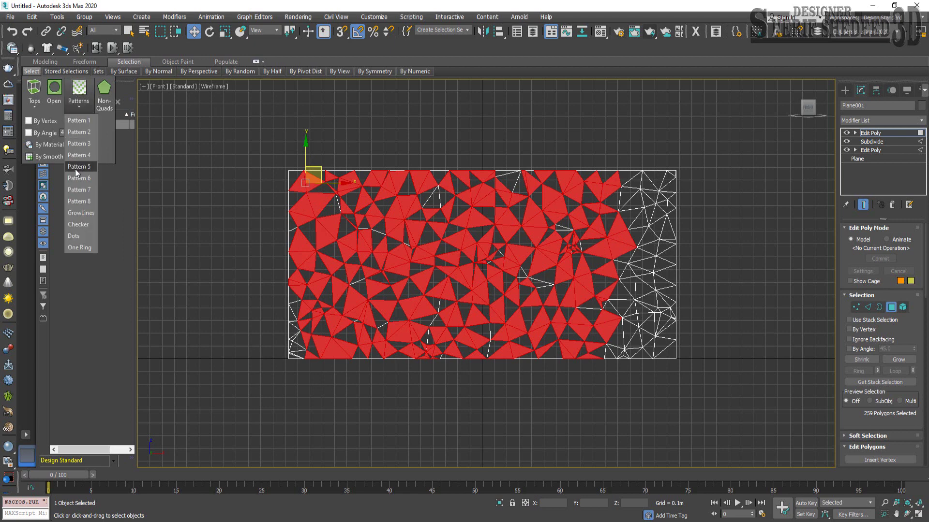
click(78, 225)
click(78, 99)
click(74, 220)
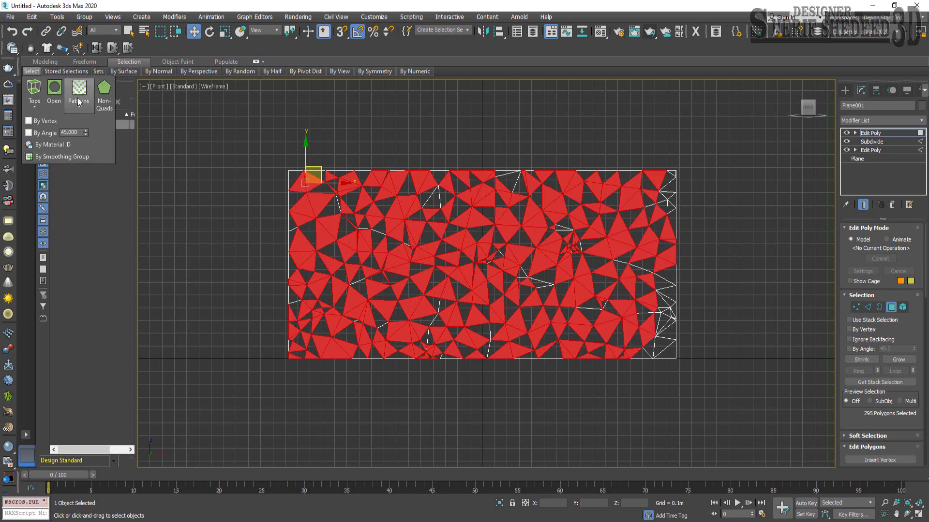
click(79, 101)
click(78, 225)
click(78, 100)
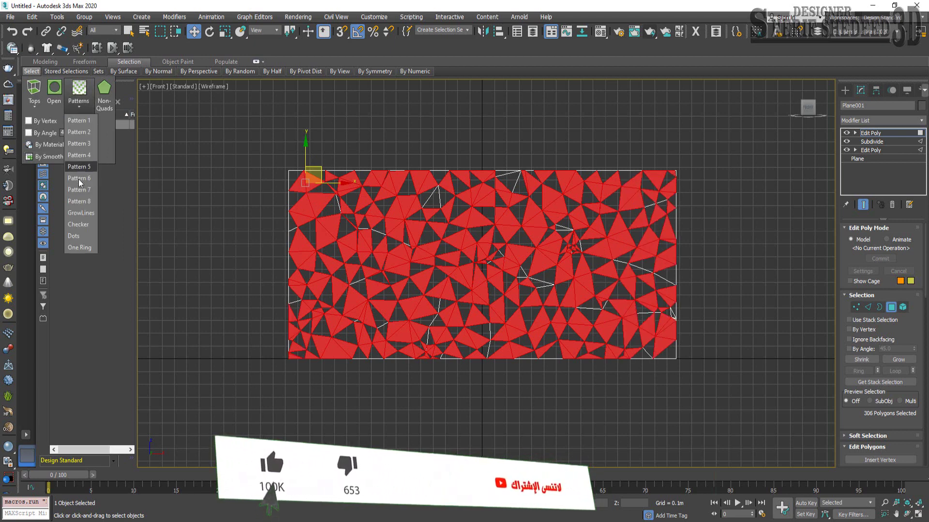
click(77, 223)
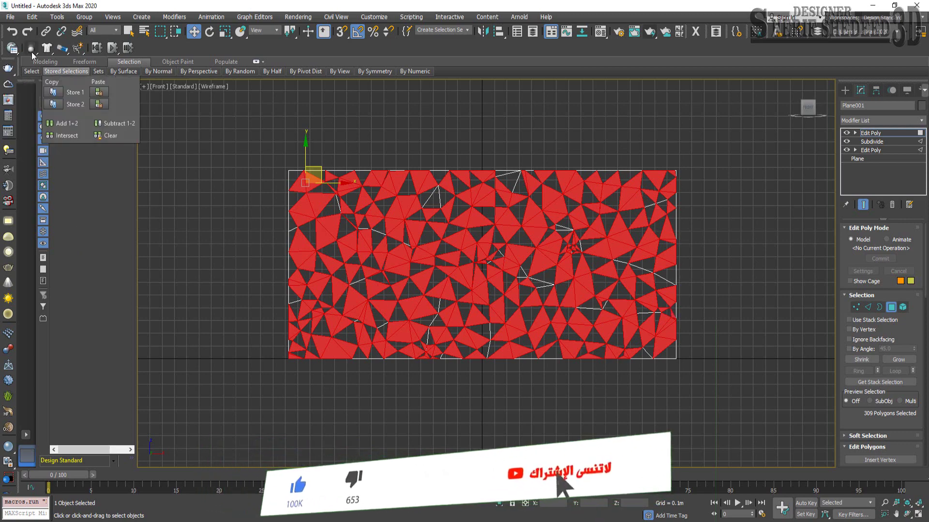
click(78, 100)
click(72, 227)
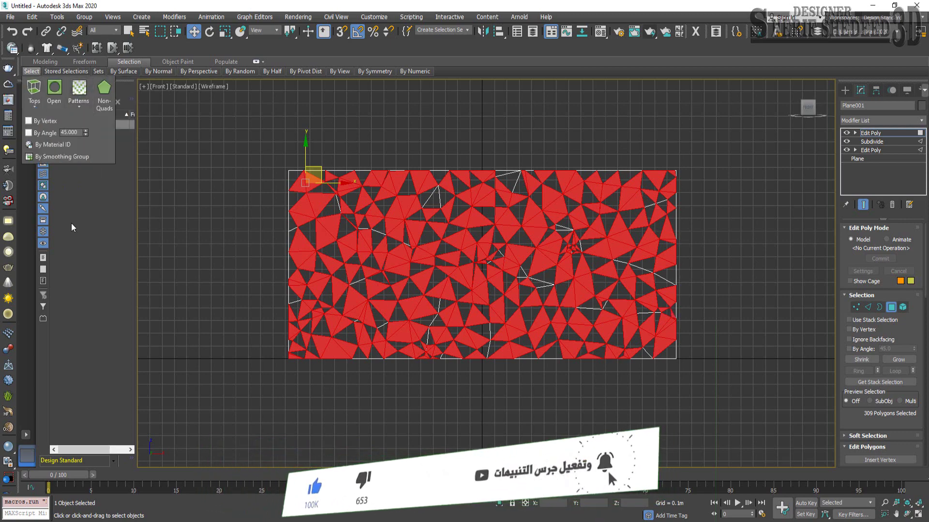
scroll(594, 231, up, 4)
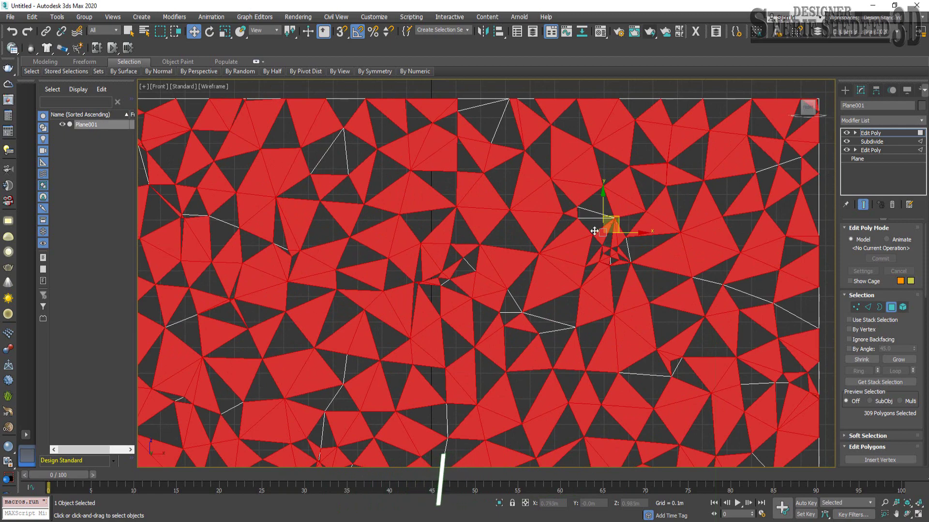
Deselect stray triangles near the centre and along the right edge of the wall.
scroll(594, 231, down, 5)
scroll(571, 247, up, 8)
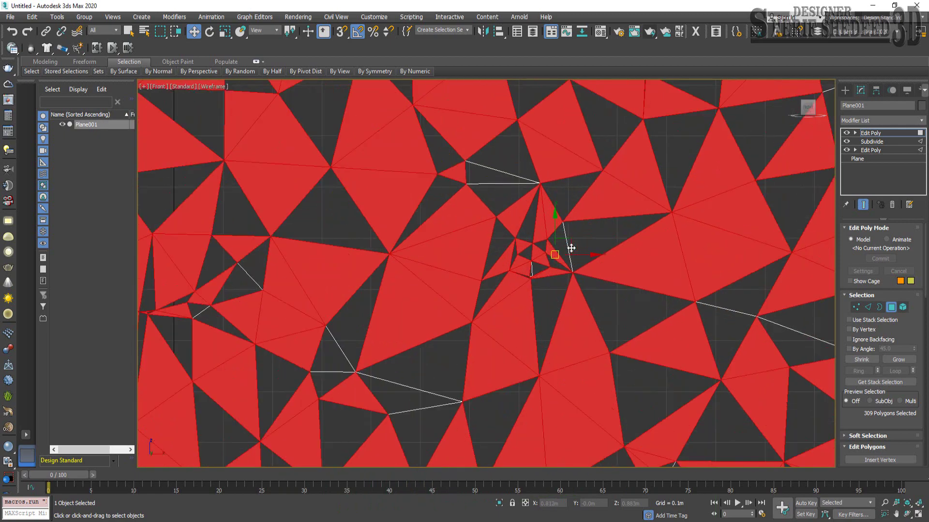
right_click(530, 243)
click(551, 258)
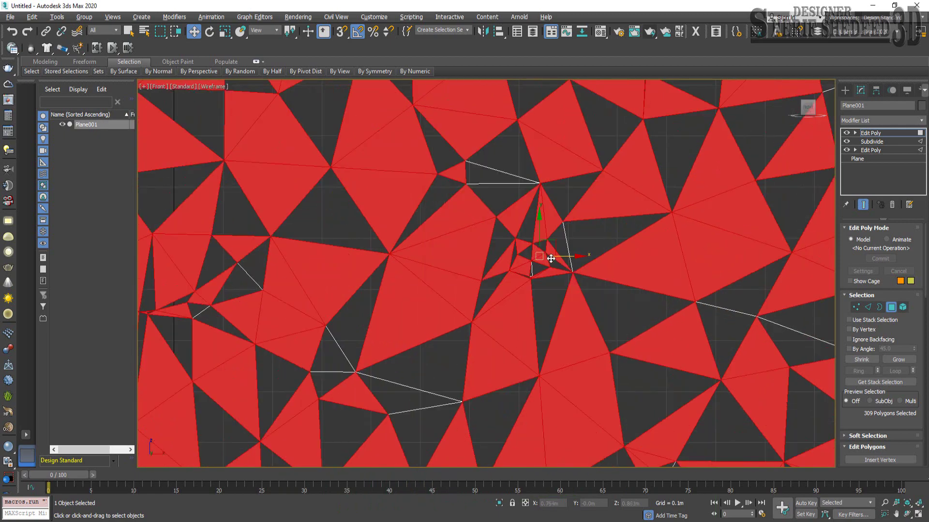
alt+click(516, 263)
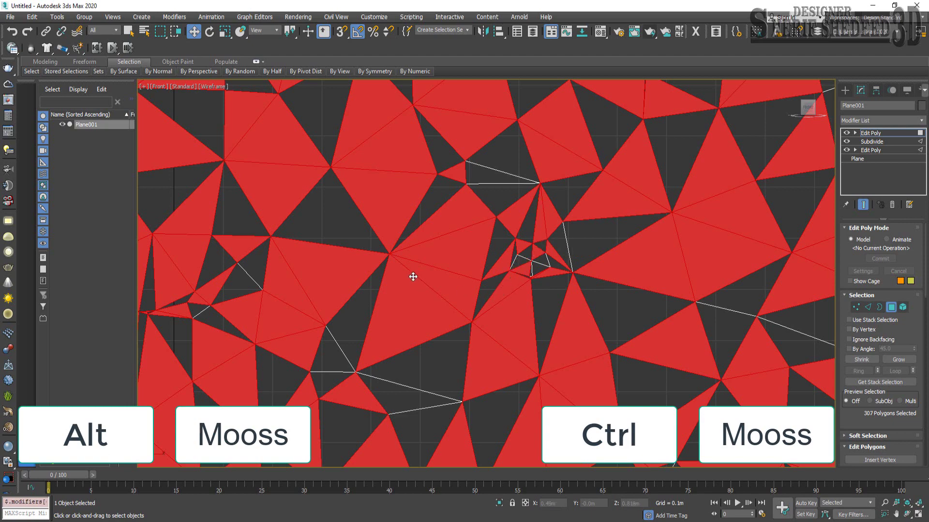
alt+click(270, 323)
scroll(280, 252, down, 3)
scroll(263, 197, down, 1)
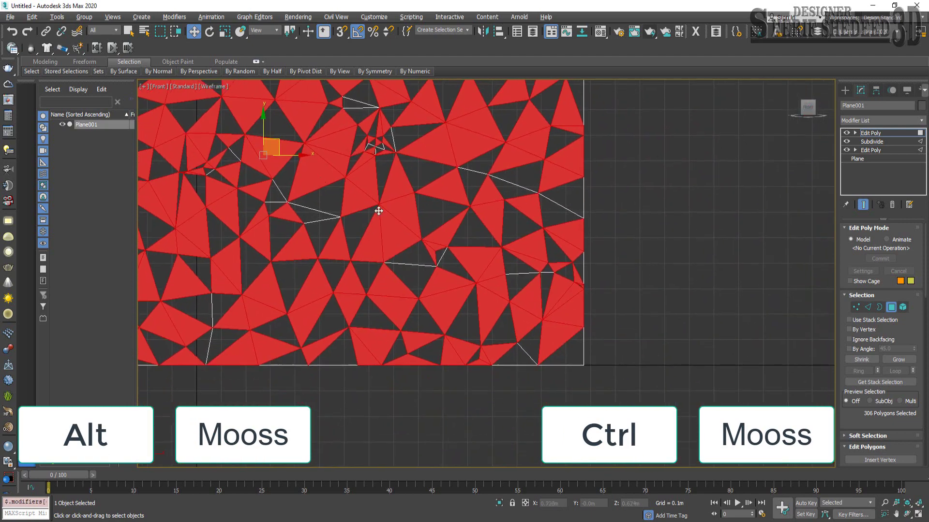
alt+click(392, 230)
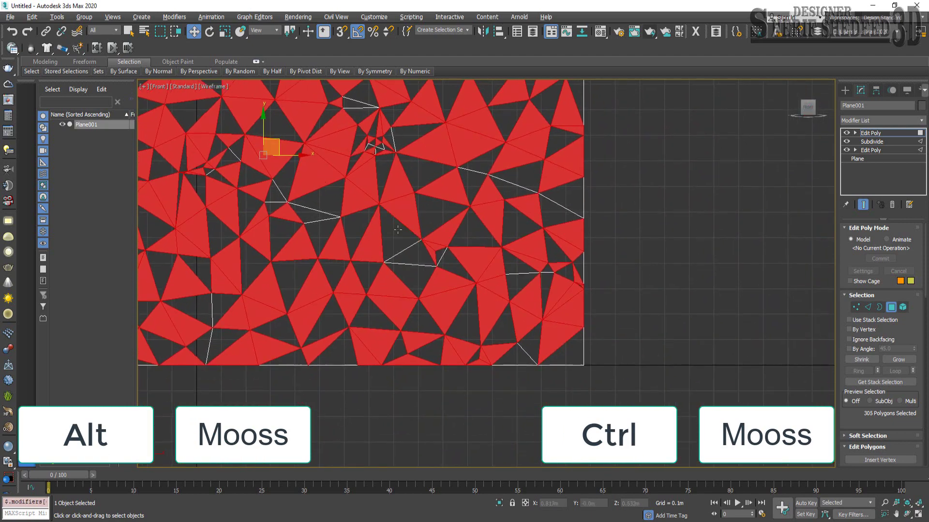
ctrl+click(581, 285)
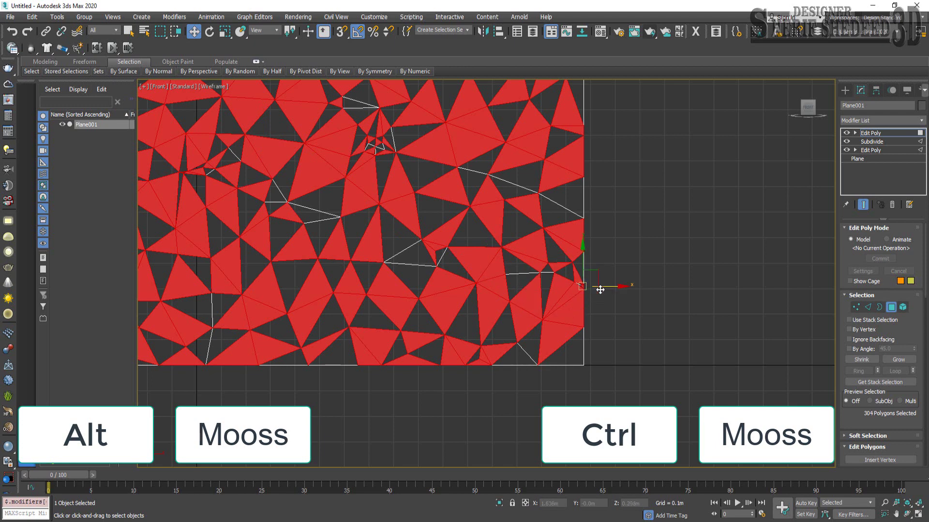
scroll(587, 285, up, 5)
alt+click(555, 273)
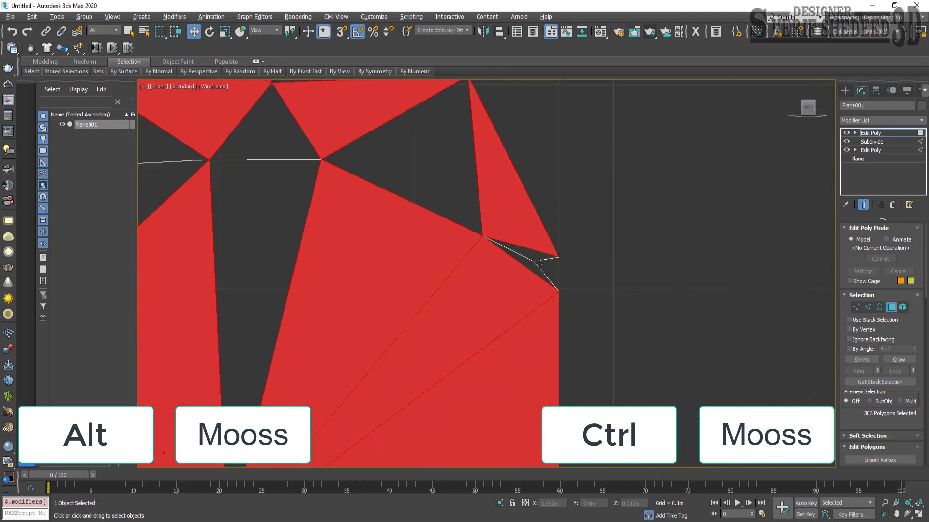
ctrl+click(551, 272)
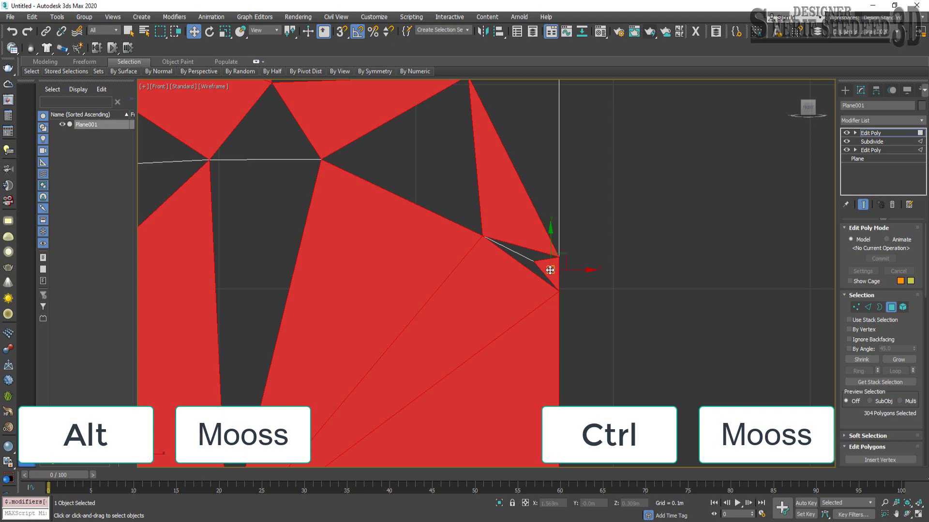
scroll(550, 270, down, 3)
middle_drag(545, 257, 559, 172)
scroll(561, 181, up, 4)
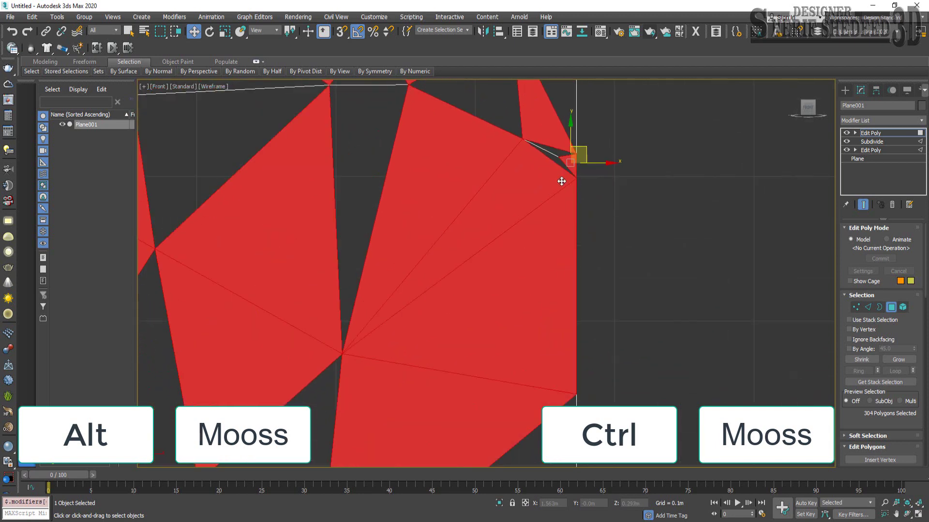
alt+click(442, 189)
scroll(448, 231, down, 3)
middle_drag(344, 315, 493, 435)
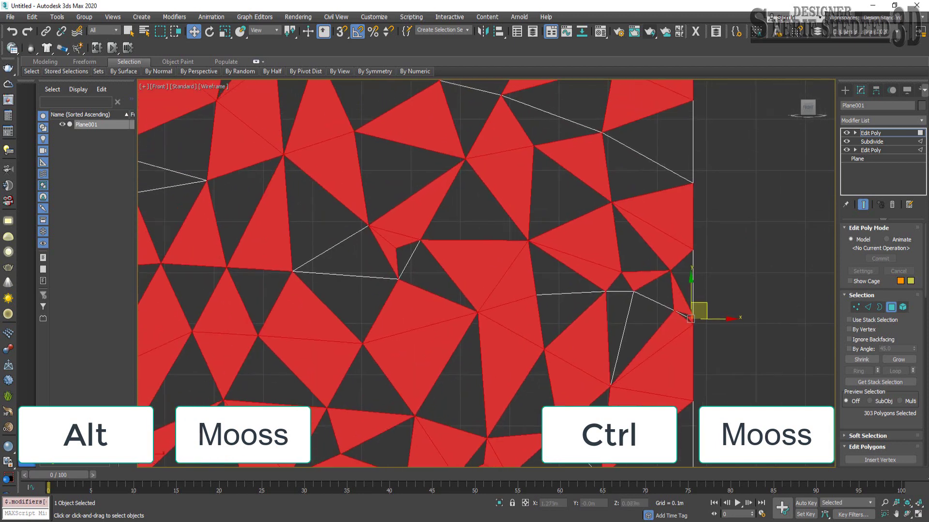
Deselect stray triangles along the bottom edge of the wall selection.
scroll(479, 324, down, 3)
scroll(395, 212, up, 3)
scroll(422, 231, up, 2)
right_click(421, 231)
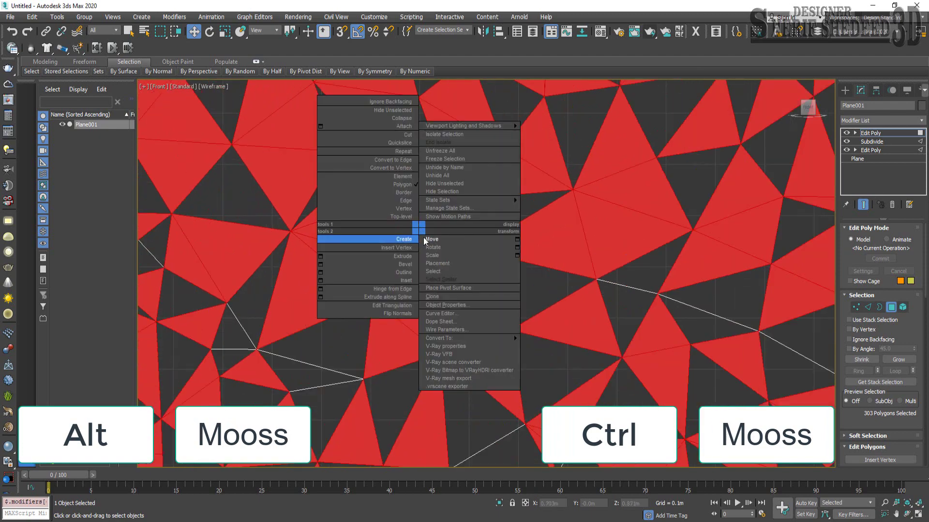
scroll(493, 258, down, 3)
scroll(459, 271, up, 5)
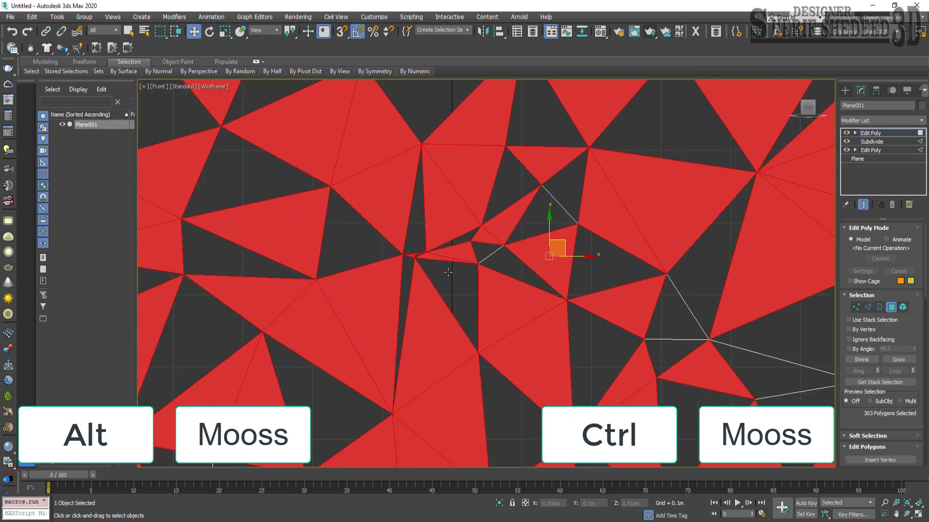
scroll(459, 271, down, 5)
scroll(379, 402, up, 6)
scroll(379, 402, up, 2)
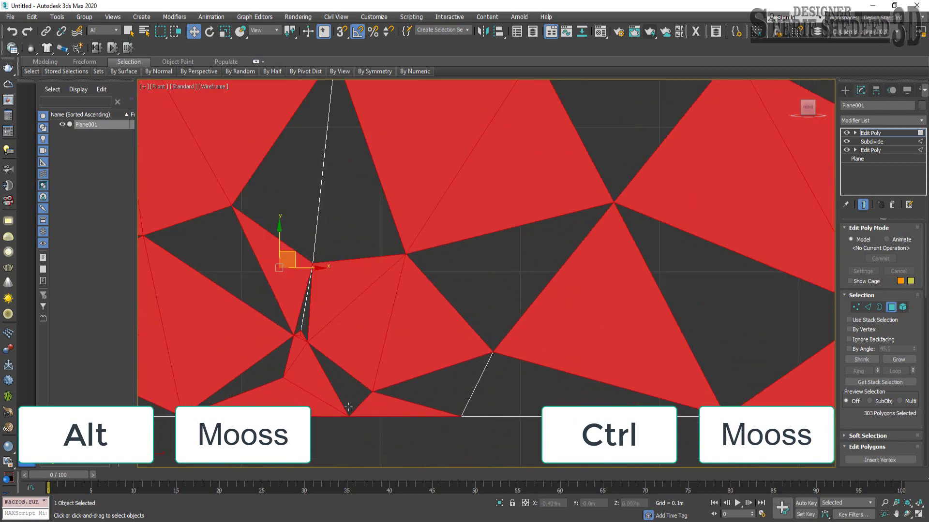
alt+click(304, 340)
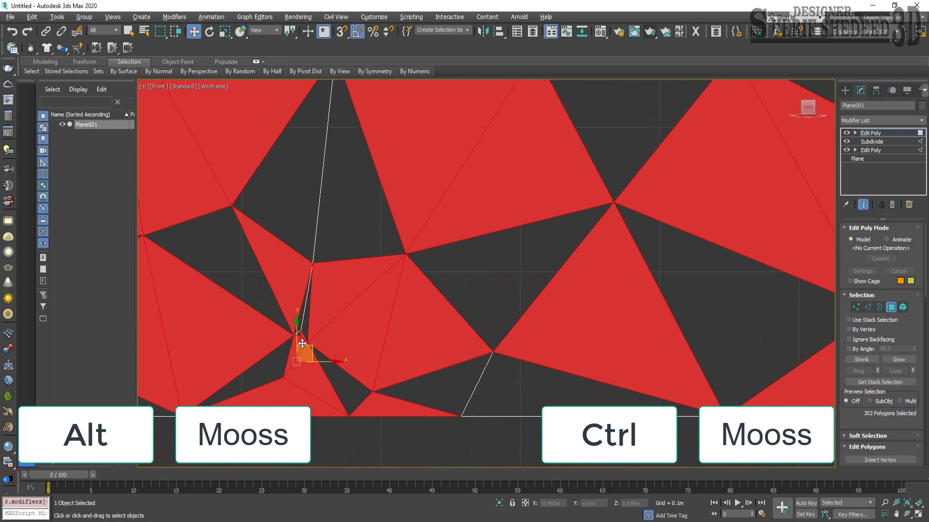
mouse_move(308, 348)
middle_down()
mouse_move(544, 252)
mouse_move(354, 251)
mouse_move(415, 362)
middle_up()
scroll(354, 251, down, 3)
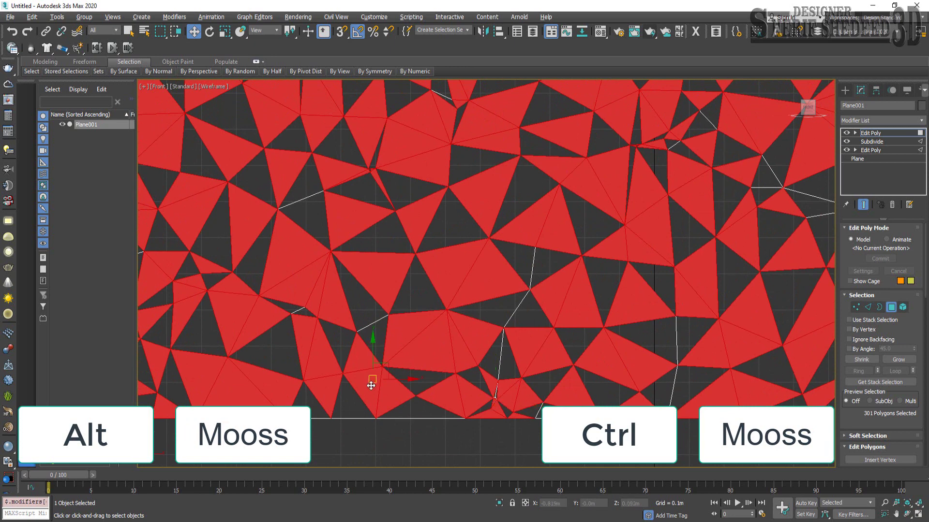
alt+click(371, 383)
alt+click(297, 341)
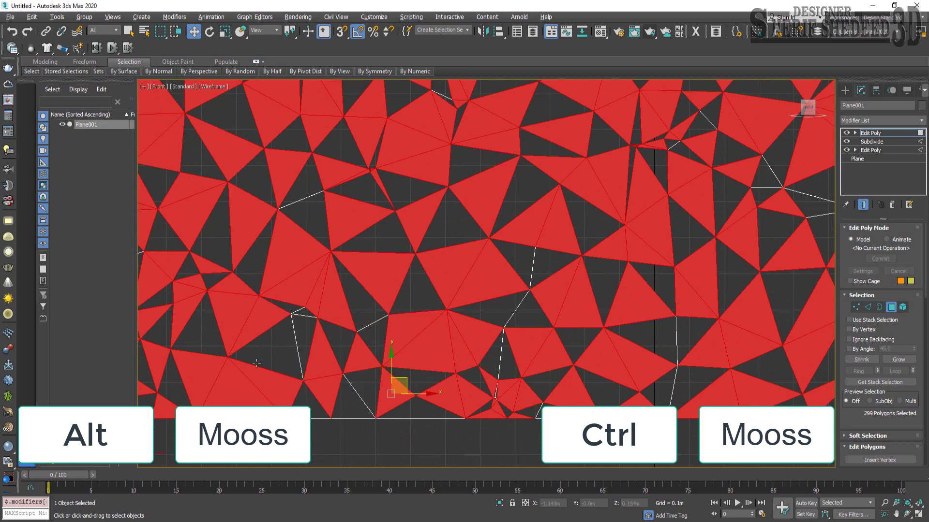
ctrl+click(304, 344)
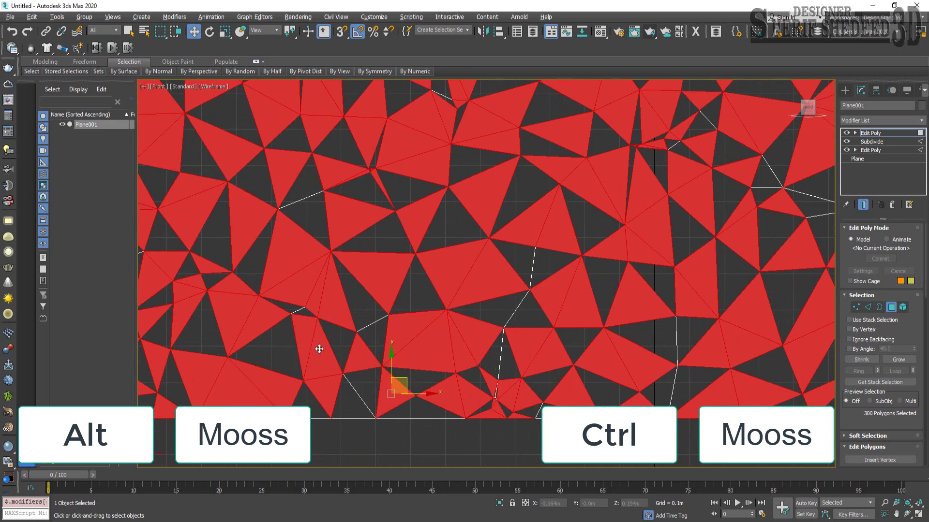
alt+click(319, 349)
scroll(316, 368, down, 2)
scroll(309, 360, down, 1)
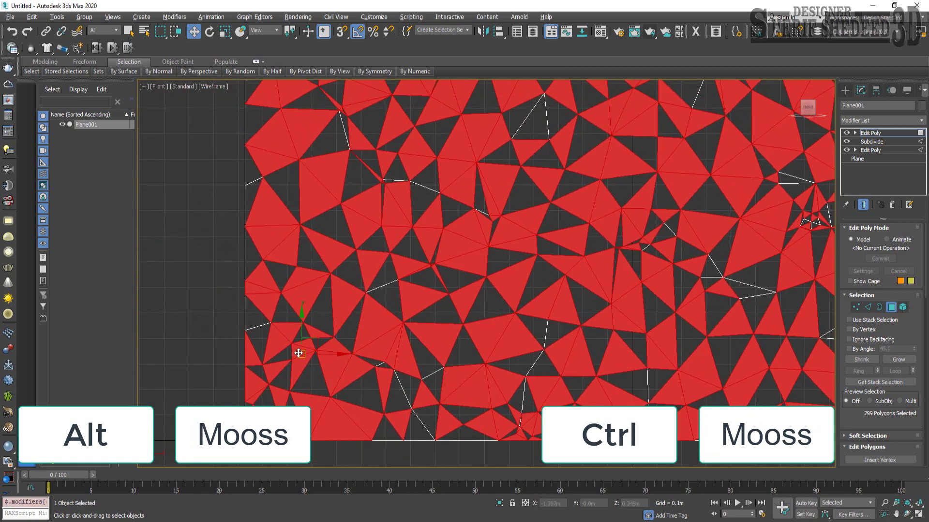
alt+click(298, 351)
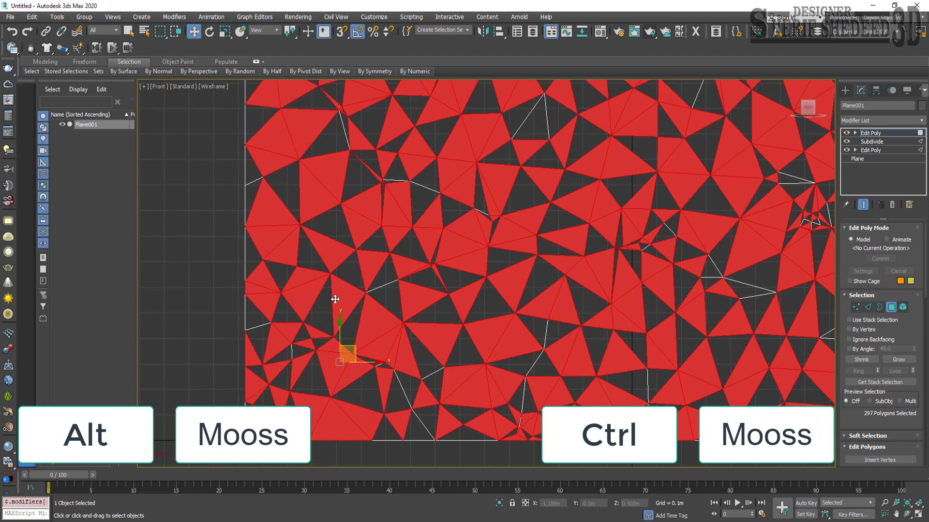
Deselect triangles on the left side and top edge, leaving about 290 selected.
alt+click(361, 296)
middle_drag(361, 296, 293, 362)
alt+click(360, 314)
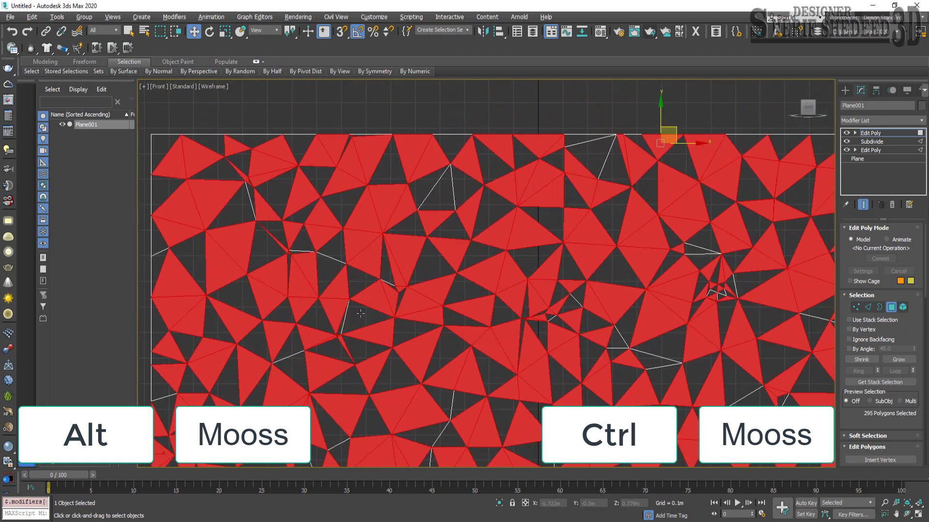
alt+click(404, 301)
alt+click(389, 266)
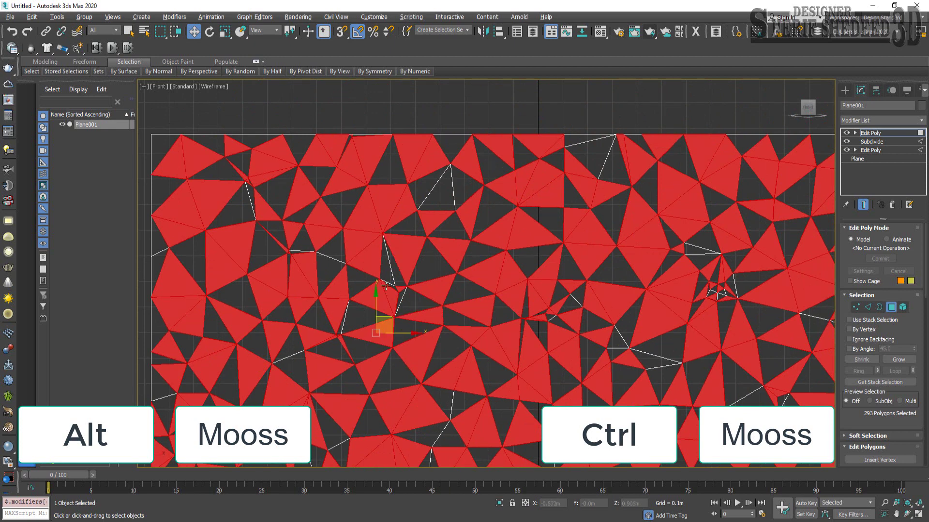
alt+click(263, 198)
alt+click(256, 154)
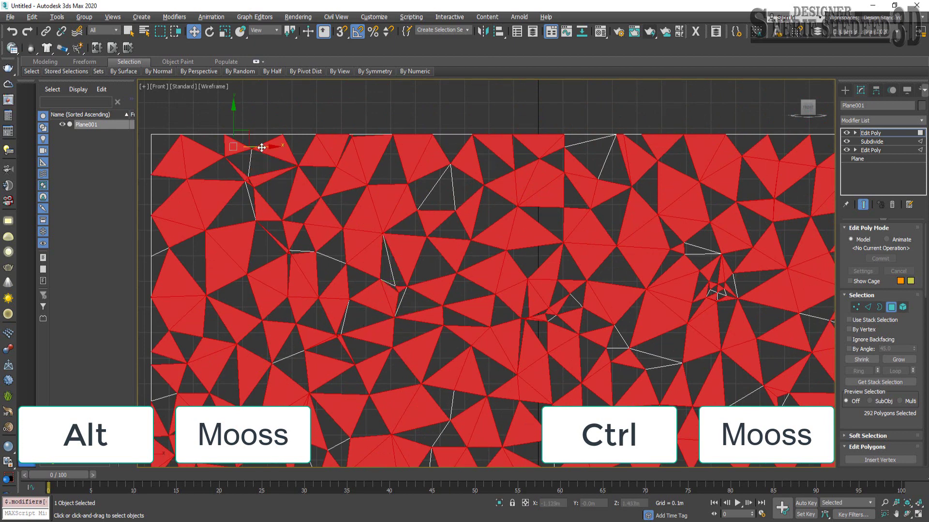
alt+click(363, 162)
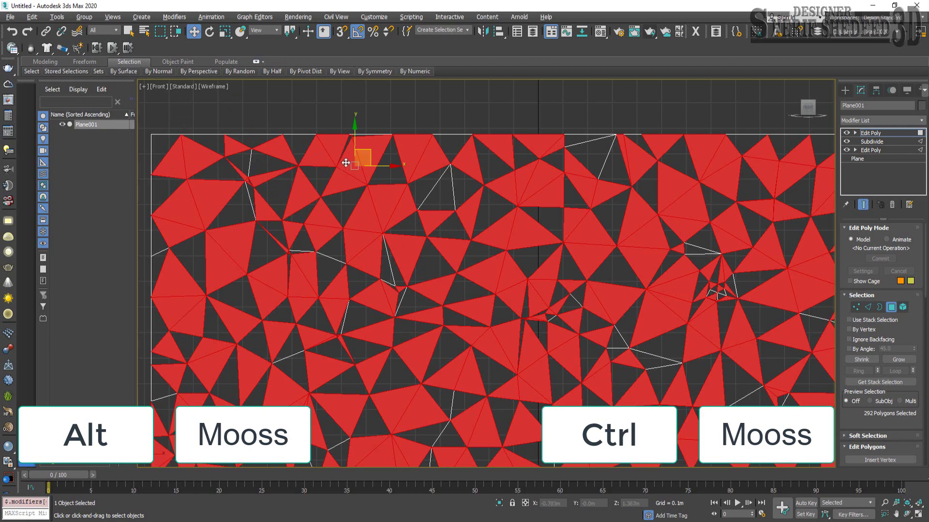
alt+click(479, 208)
mouse_move(498, 238)
middle_down()
mouse_move(251, 161)
mouse_move(290, 167)
mouse_move(293, 244)
middle_up()
Drop one more triangle, then check the wall from top and left before returning to front.
alt+click(290, 169)
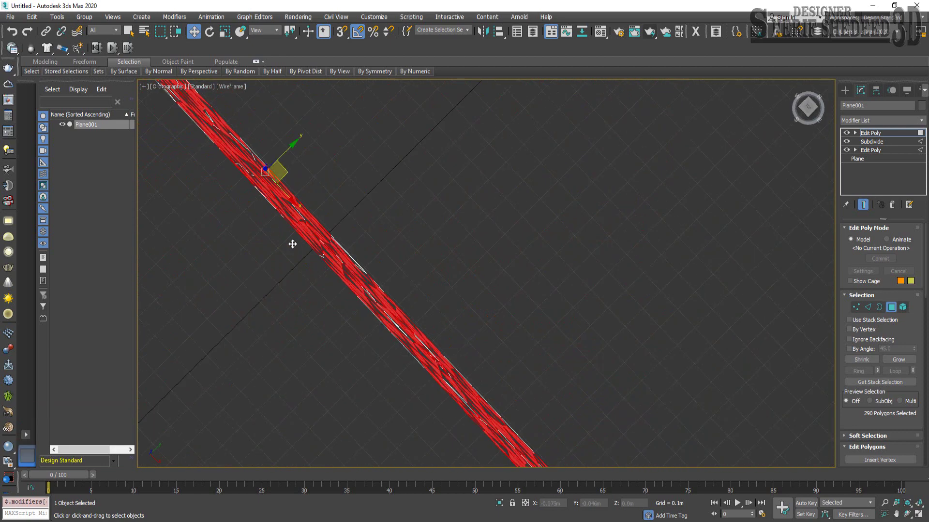
click(808, 108)
click(808, 104)
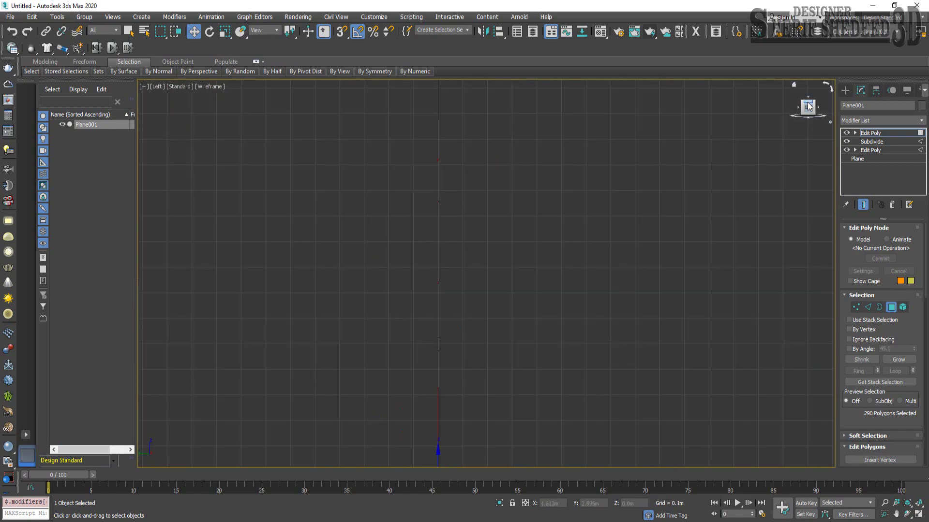
click(816, 109)
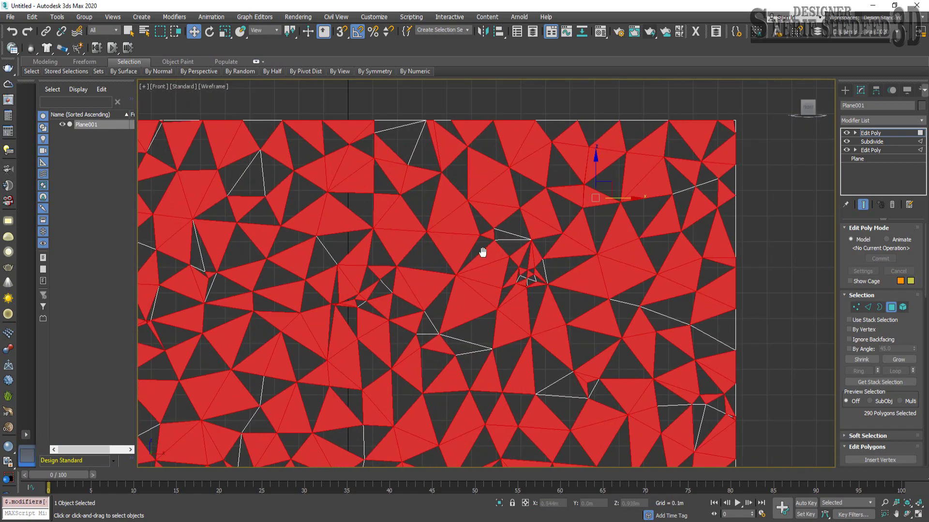
middle_drag(482, 250, 497, 274)
middle_drag(500, 240, 553, 215)
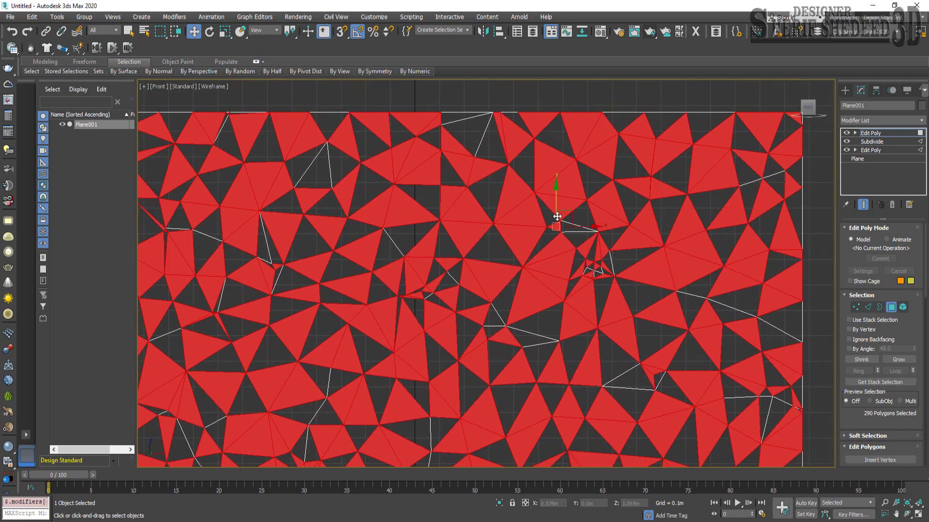
Frame the whole mesh in the Front viewport and open the Modifier List.
middle_drag(685, 167, 637, 234)
scroll(635, 236, up, 4)
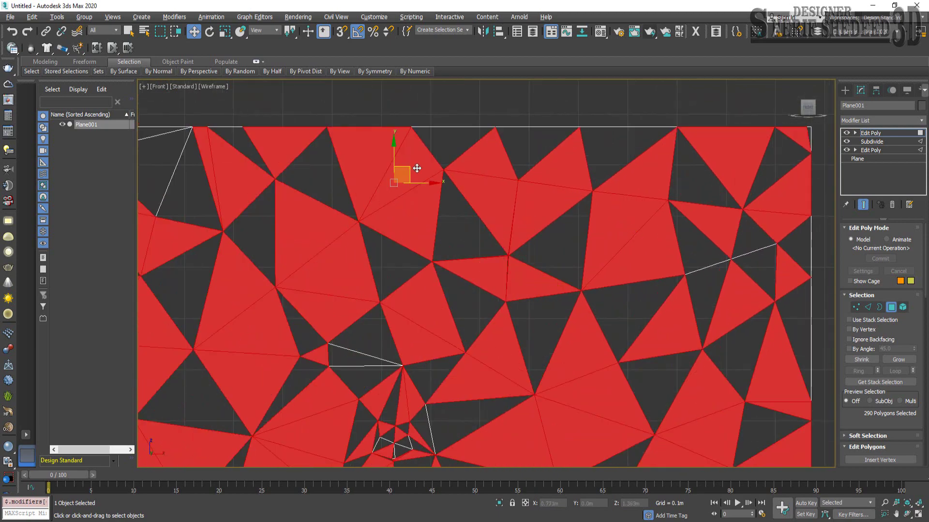
scroll(415, 203, down, 4)
scroll(445, 203, down, 2)
middle_drag(512, 165, 545, 168)
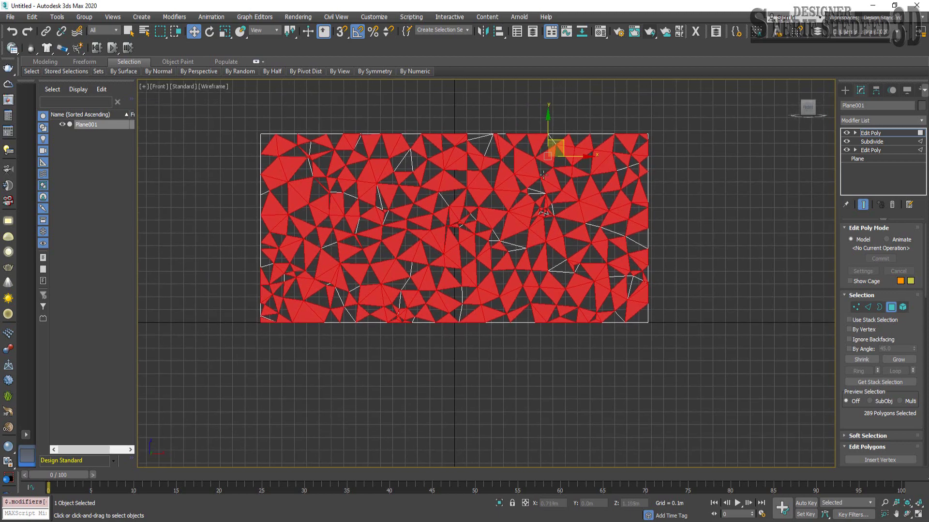
middle_drag(425, 244, 434, 249)
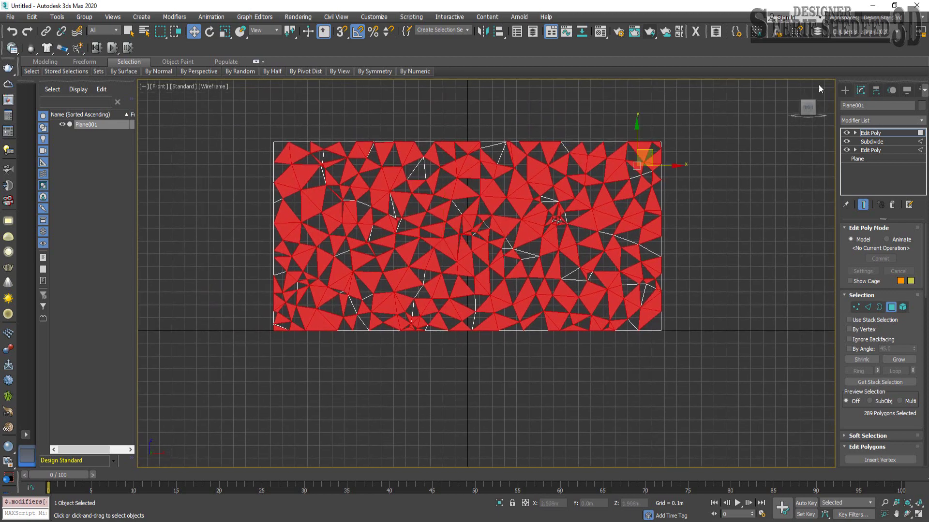
click(857, 120)
Add an Edit Mesh modifier and explode the selected faces into objects named Mesh.
text(esh)
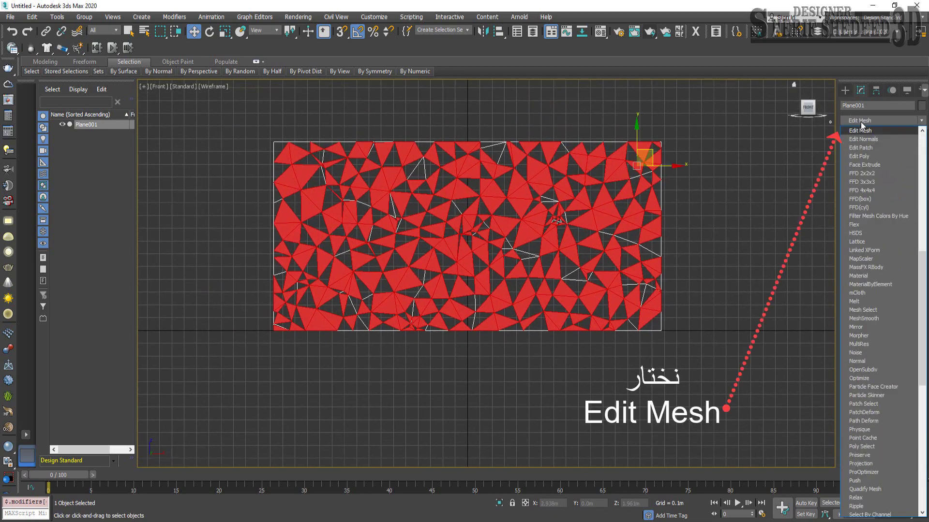
click(868, 129)
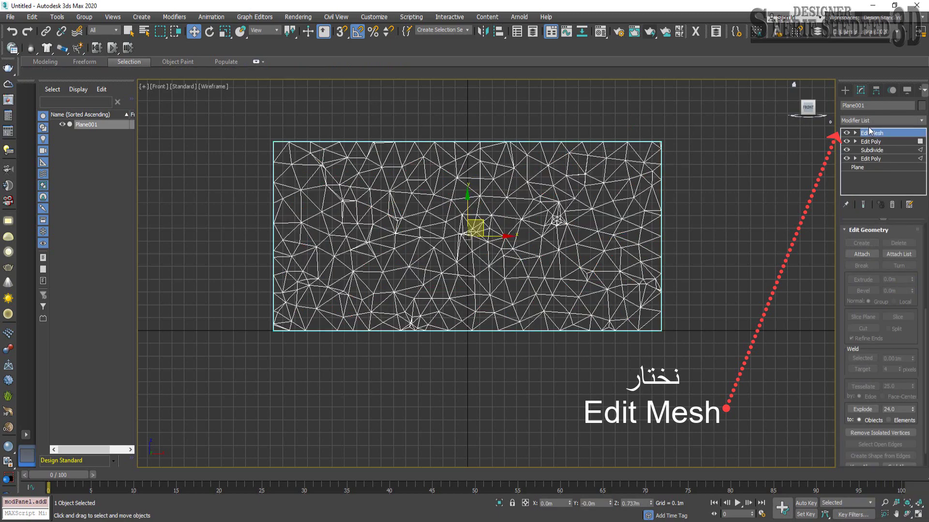
click(892, 243)
scroll(885, 270, down, 5)
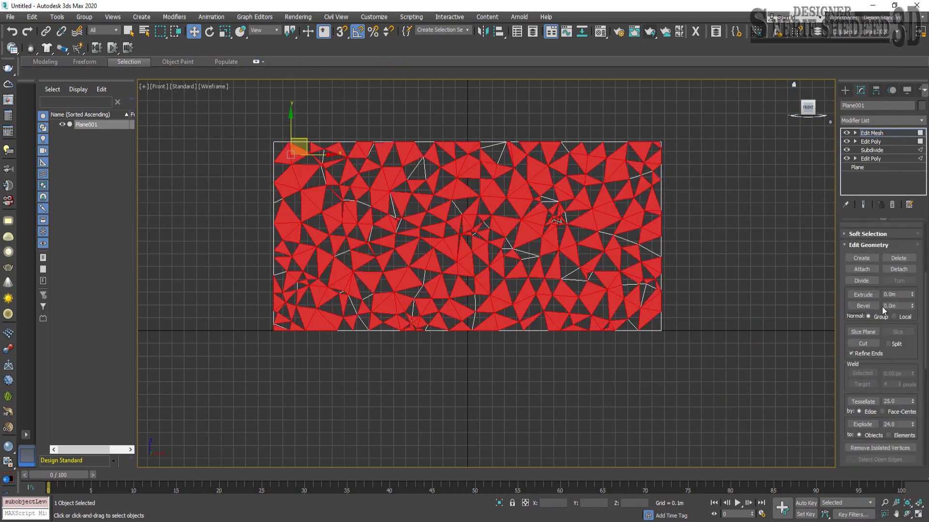
scroll(879, 292, down, 5)
scroll(879, 344, down, 2)
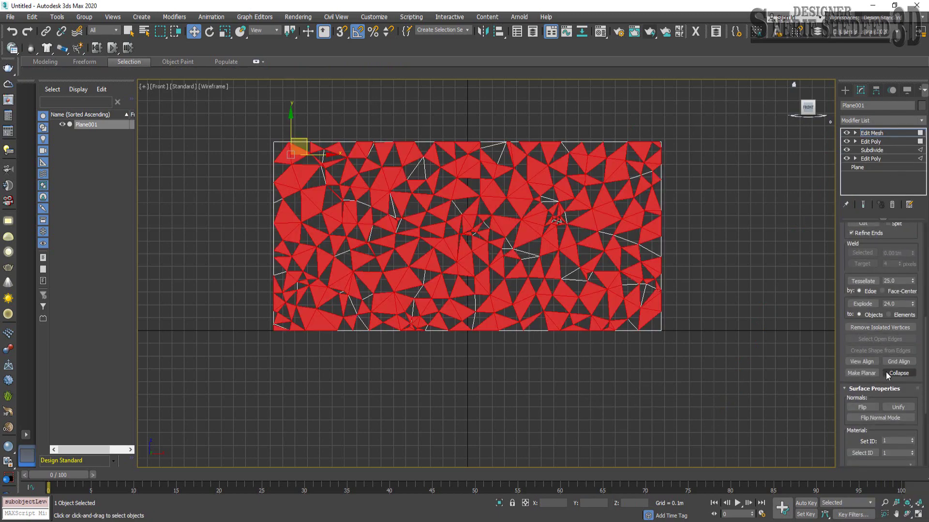
scroll(887, 376, up, 2)
scroll(887, 375, up, 1)
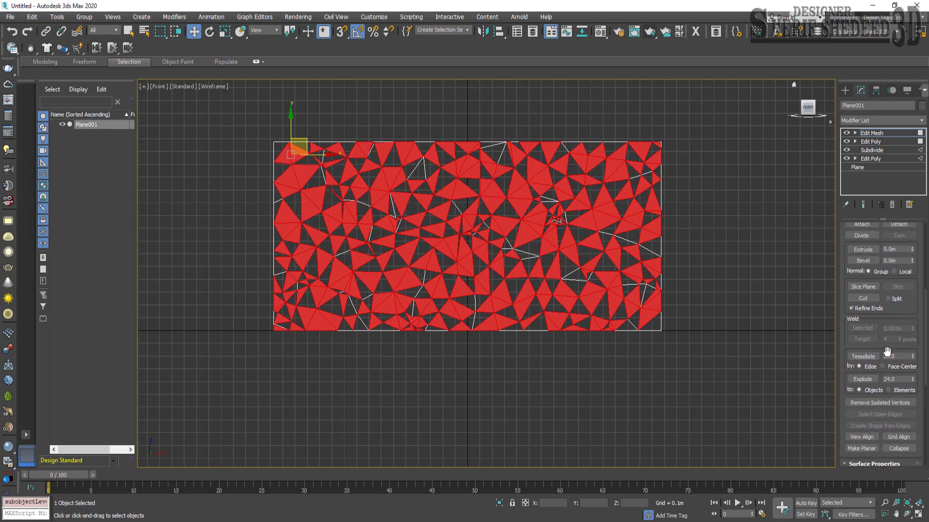
click(862, 379)
click(493, 271)
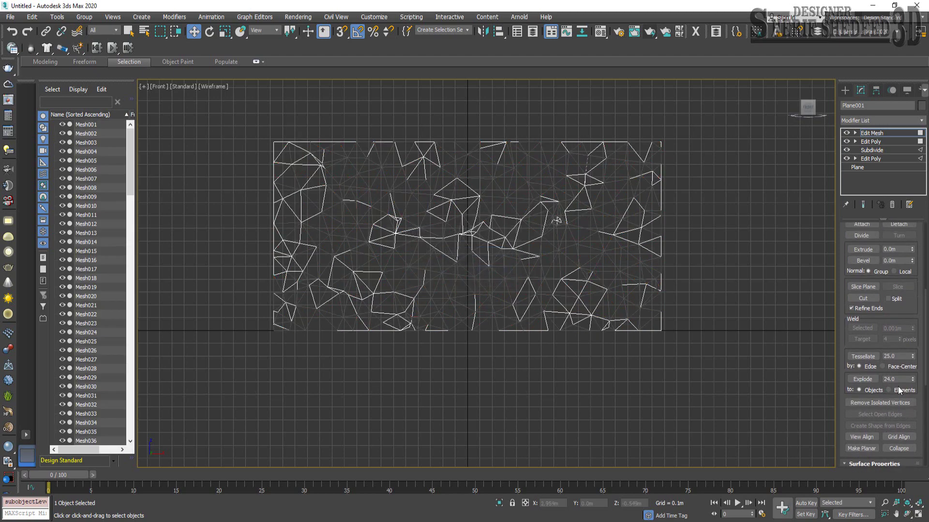
In Element mode, select all remaining faces and explode them into Mesh objects too.
scroll(888, 347, up, 4)
drag(854, 267, 888, 478)
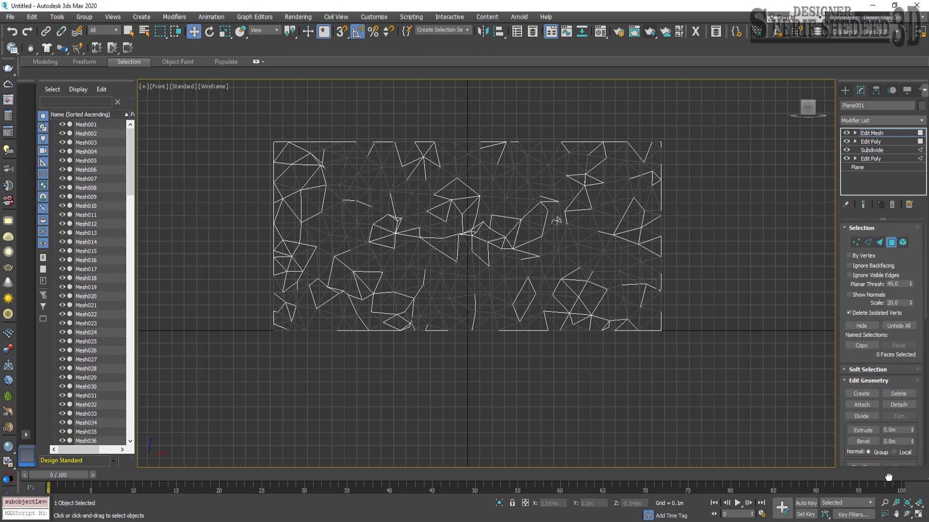
click(903, 244)
drag(723, 121, 220, 428)
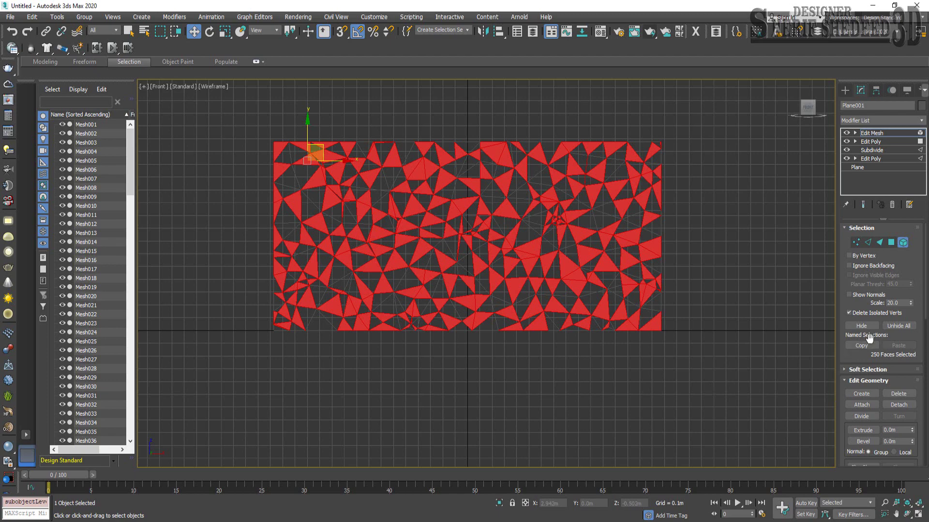
scroll(869, 339, down, 3)
scroll(869, 338, down, 2)
scroll(870, 339, down, 2)
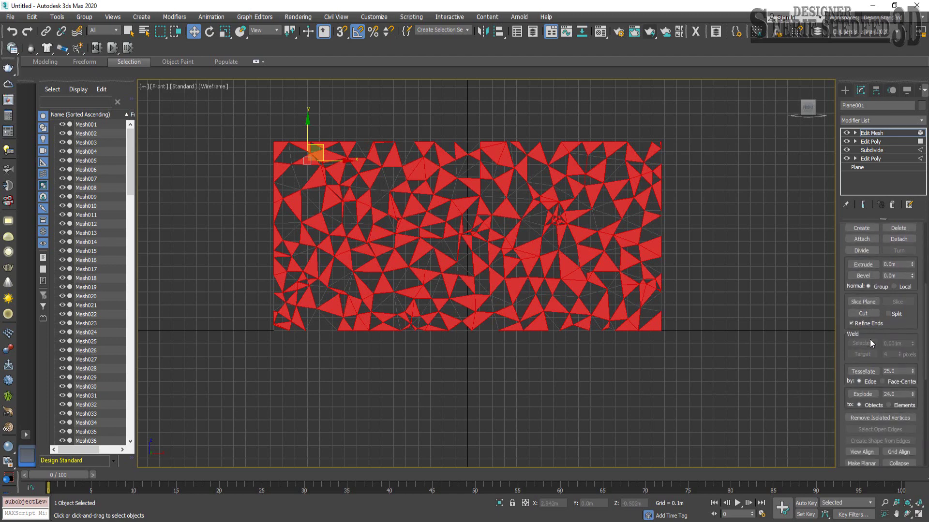
click(860, 395)
click(497, 270)
click(871, 133)
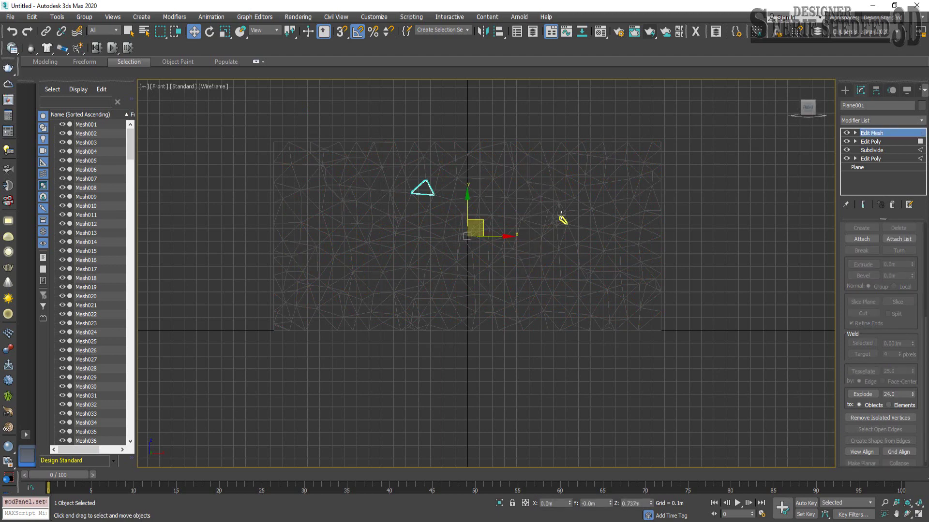
Restore four viewports, then maximize Perspective and orbit so the wall faces the camera.
click(920, 515)
alt+middle_drag(631, 426, 713, 422)
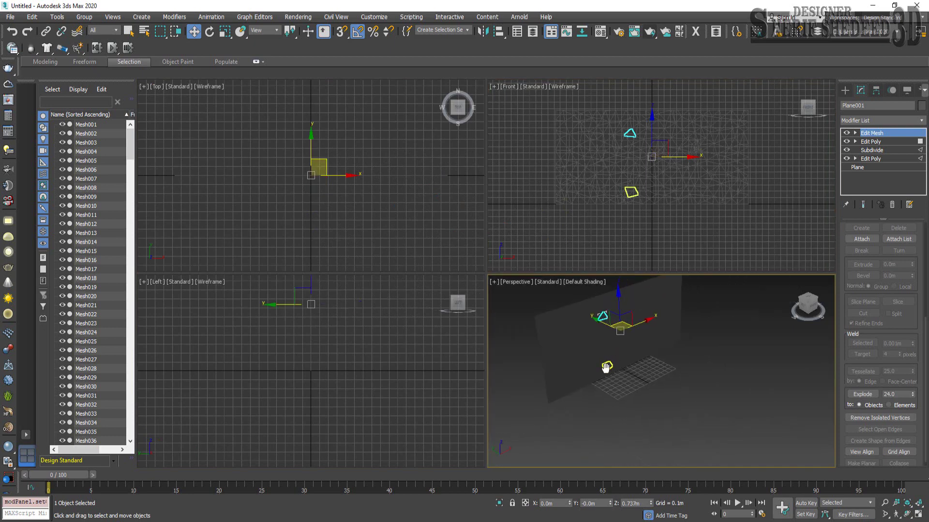
click(919, 503)
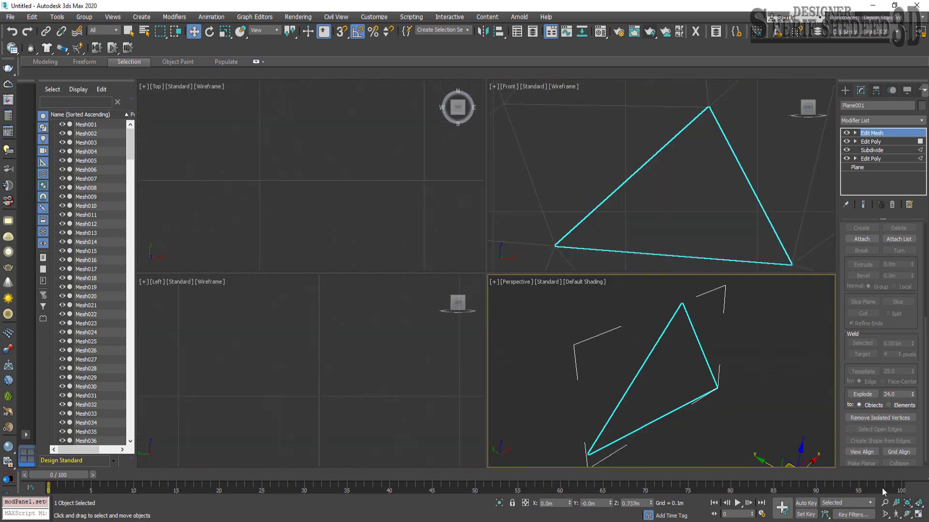
scroll(642, 411, down, 4)
click(918, 516)
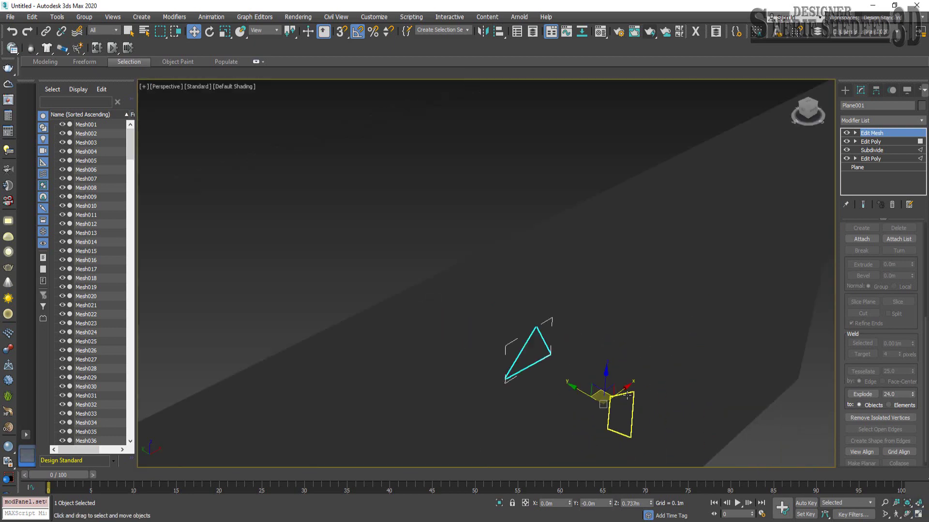
click(908, 515)
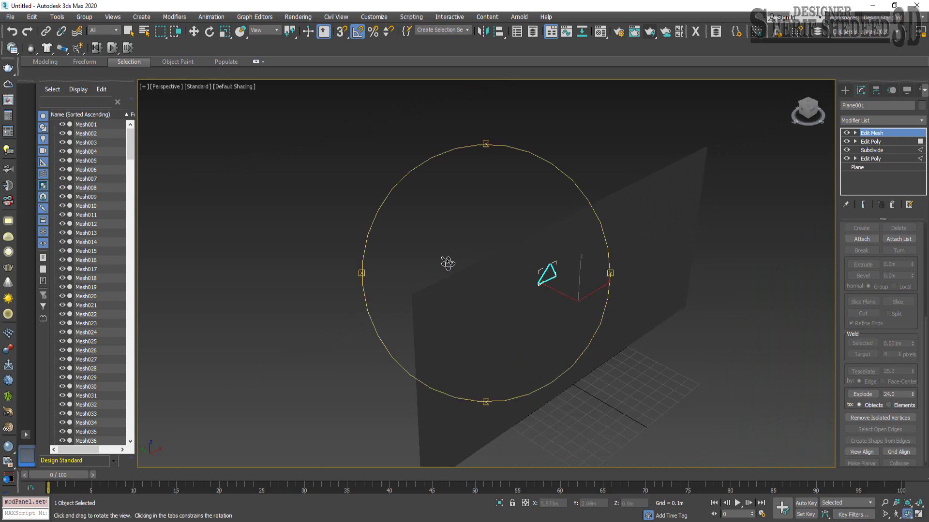
drag(446, 263, 439, 232)
Select all 352 wall fragments with Ctrl+A in move mode.
click(922, 111)
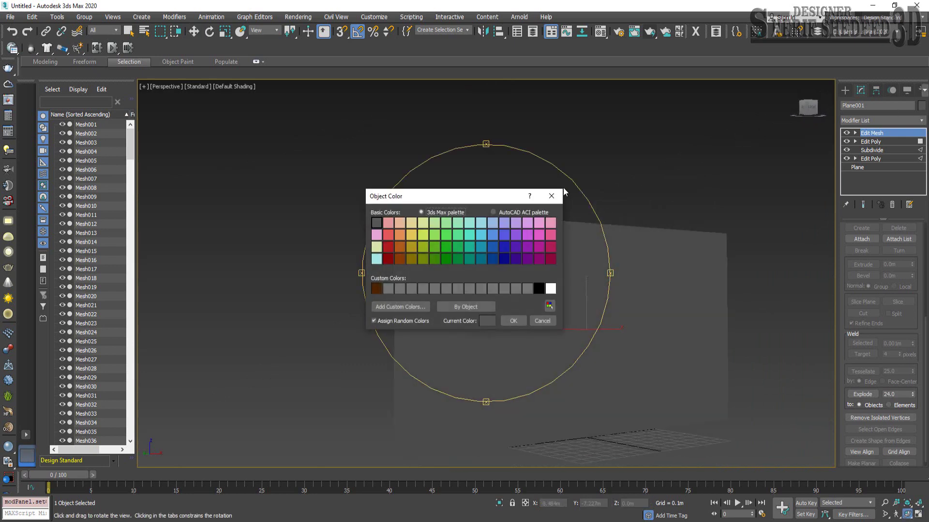
click(564, 192)
drag(563, 194, 535, 408)
right_click(535, 408)
key(w)
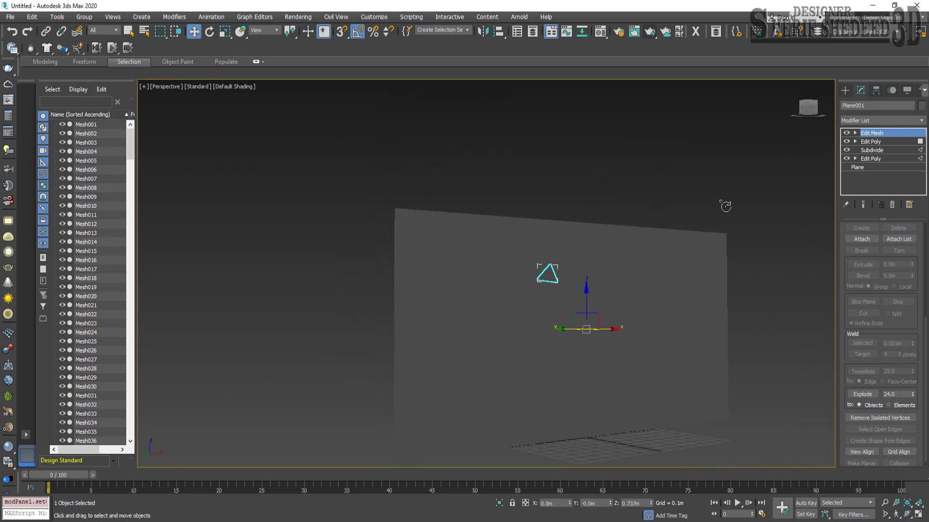
key(ctrl+a)
Apply teal object colour to all fragments, toggle F3 wireframe, then box-select the whole wall.
click(921, 106)
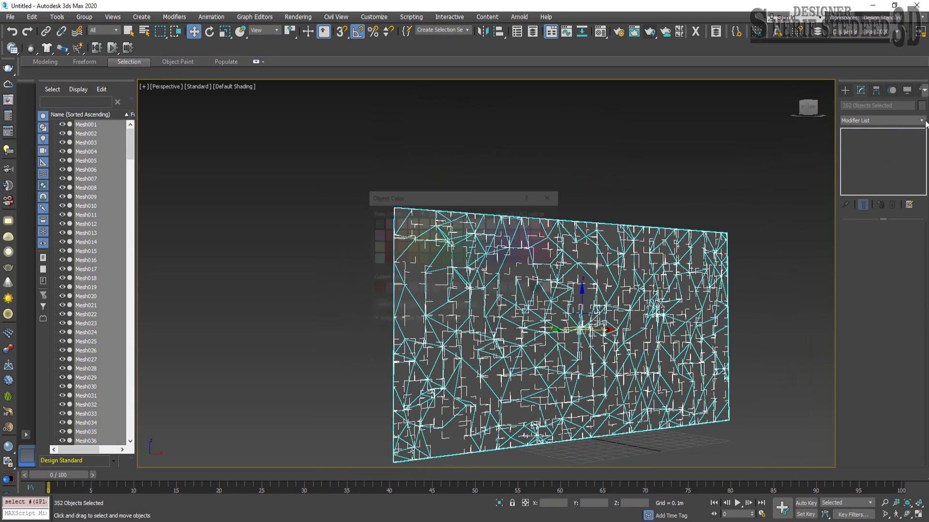
click(514, 321)
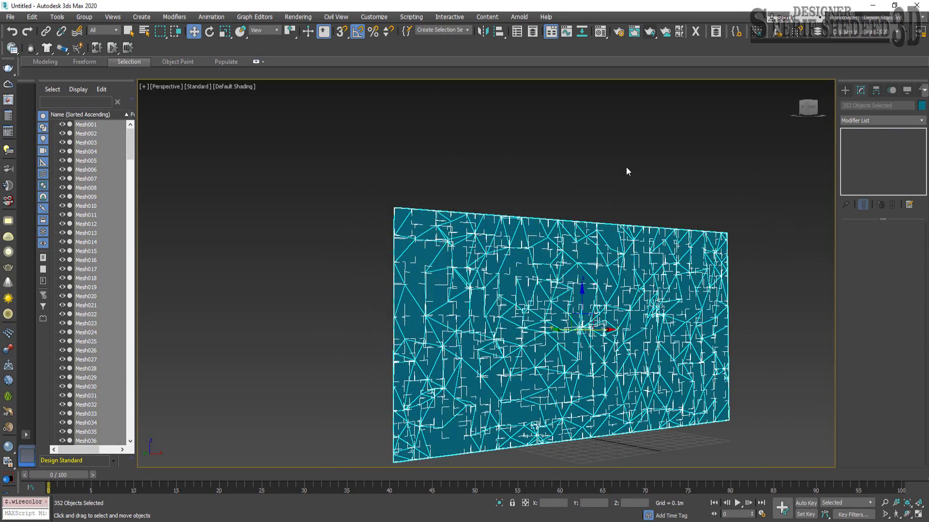
click(630, 155)
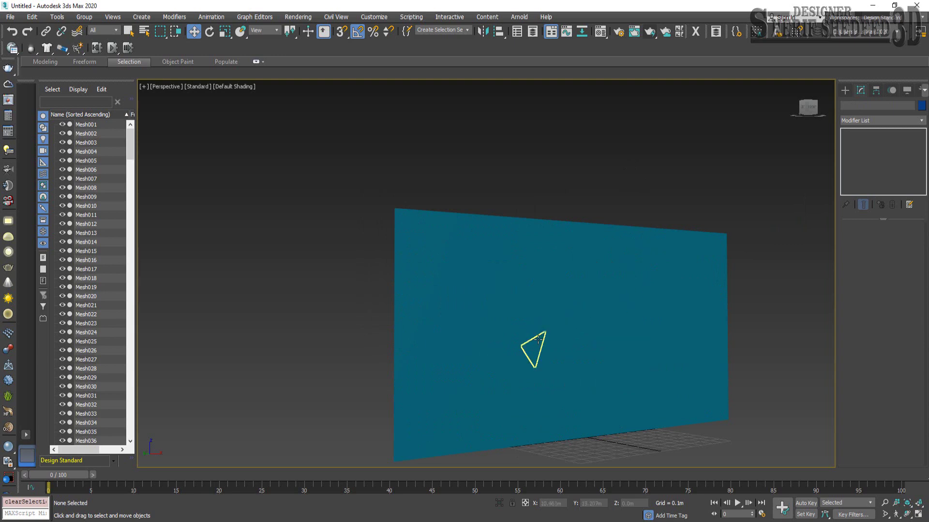
key(F3)
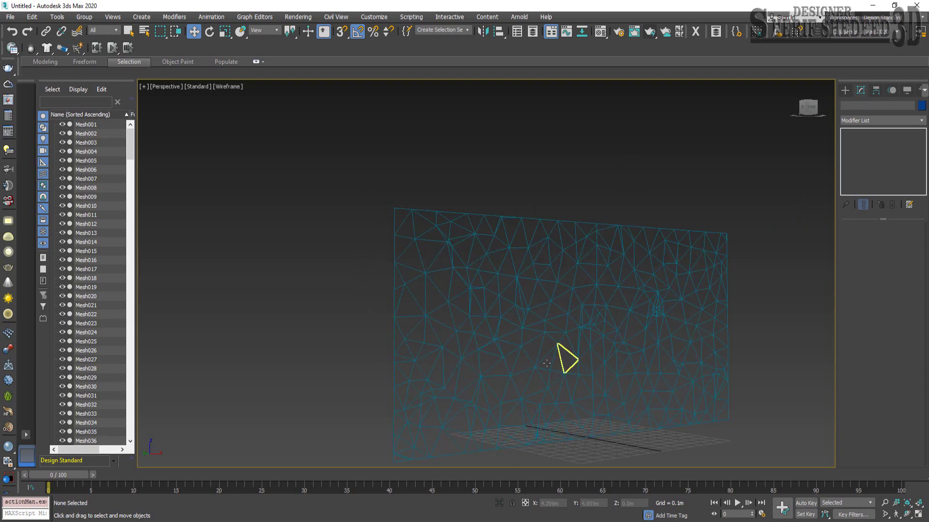
key(F3)
key(F3)
key(F3)
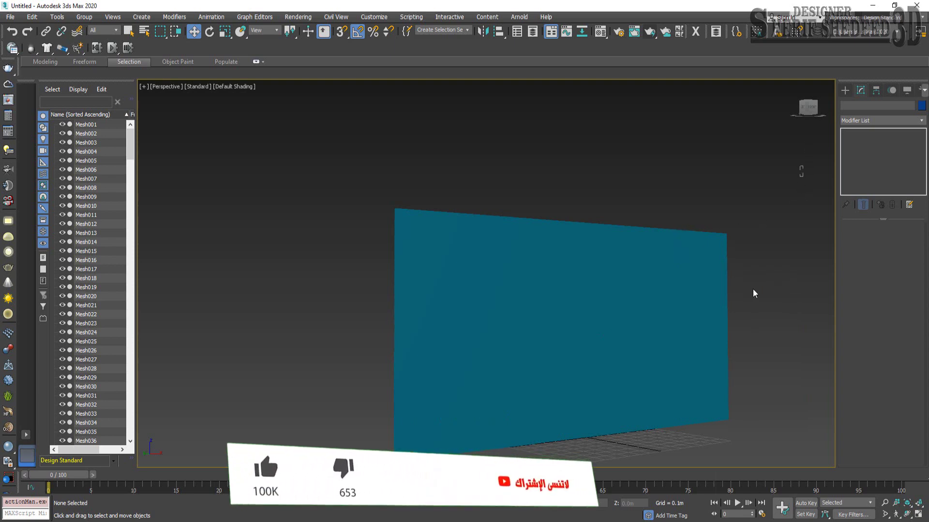
drag(802, 166, 340, 464)
Add a Shell modifier to all selected wall fragments.
click(845, 90)
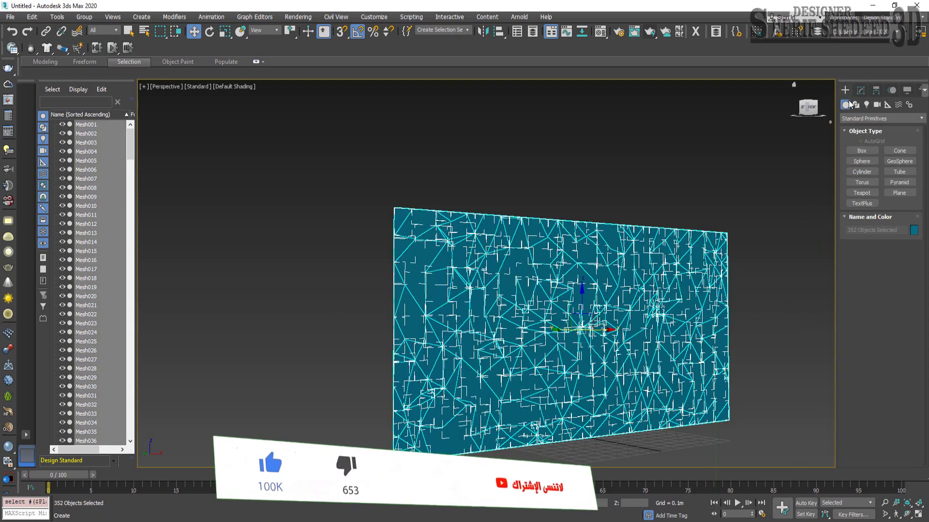
click(859, 118)
click(860, 90)
click(857, 118)
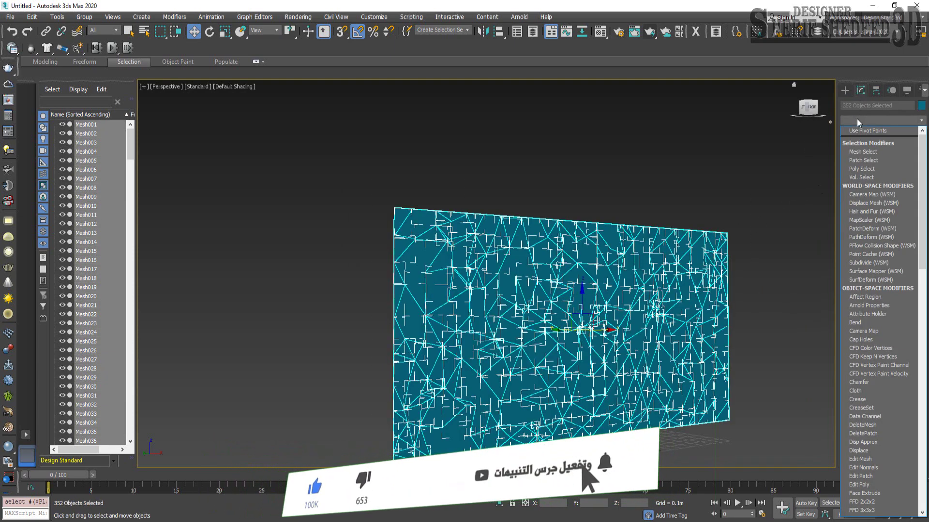
text(sh)
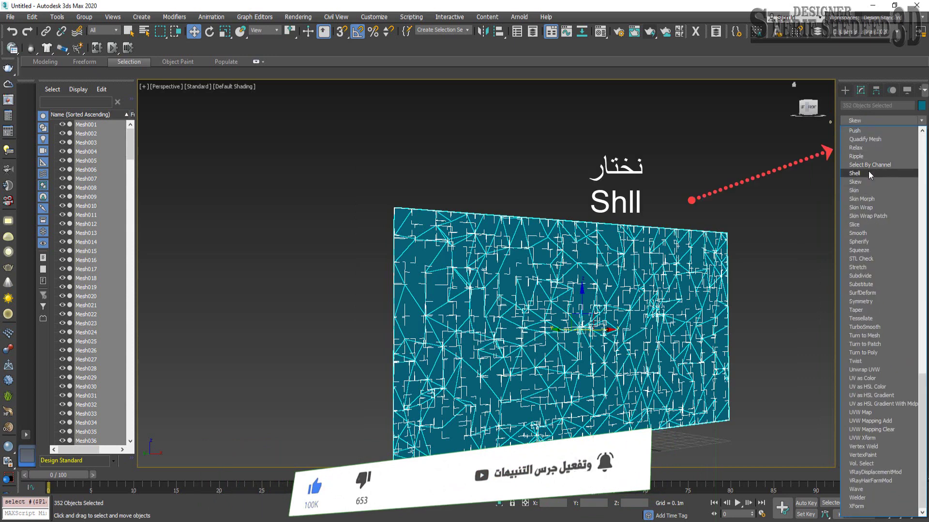
click(864, 175)
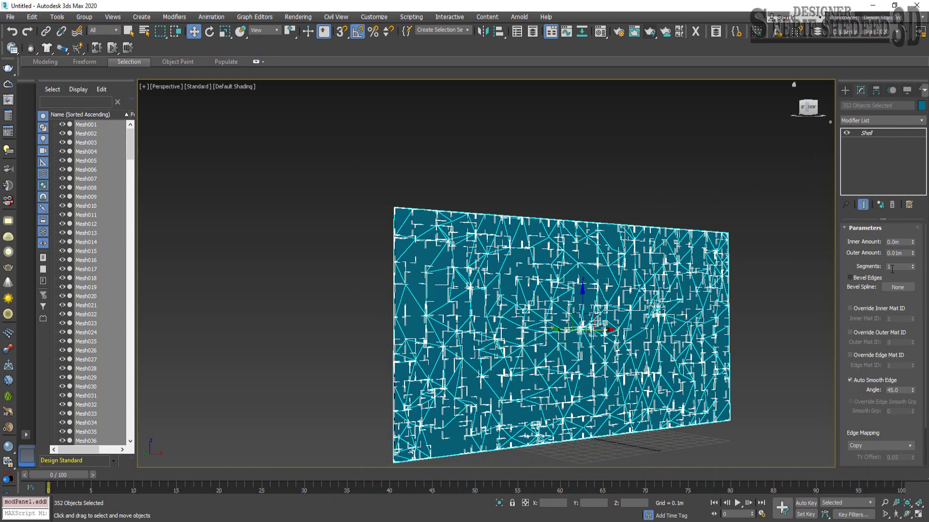
Raise the Shell inner amount to 0.222m, checking the wall edge-on.
click(907, 514)
drag(476, 313, 497, 311)
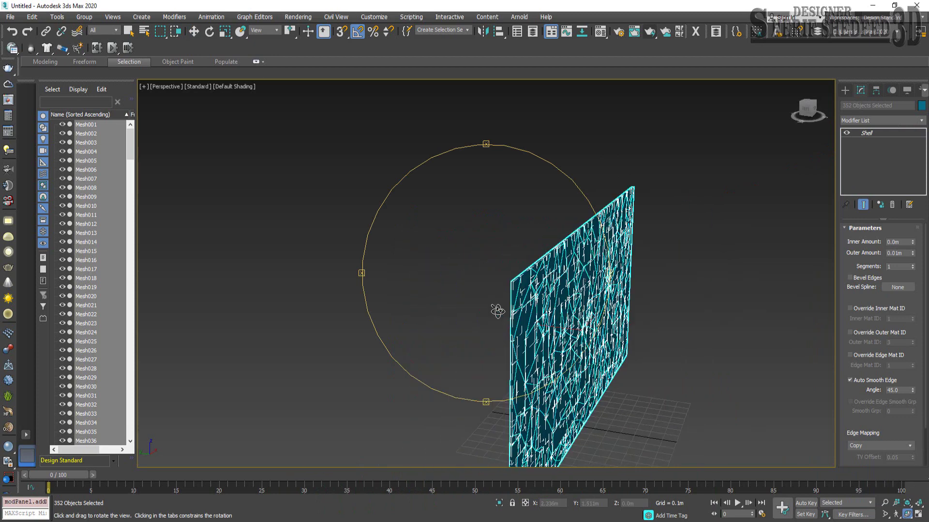
drag(913, 242, 821, 229)
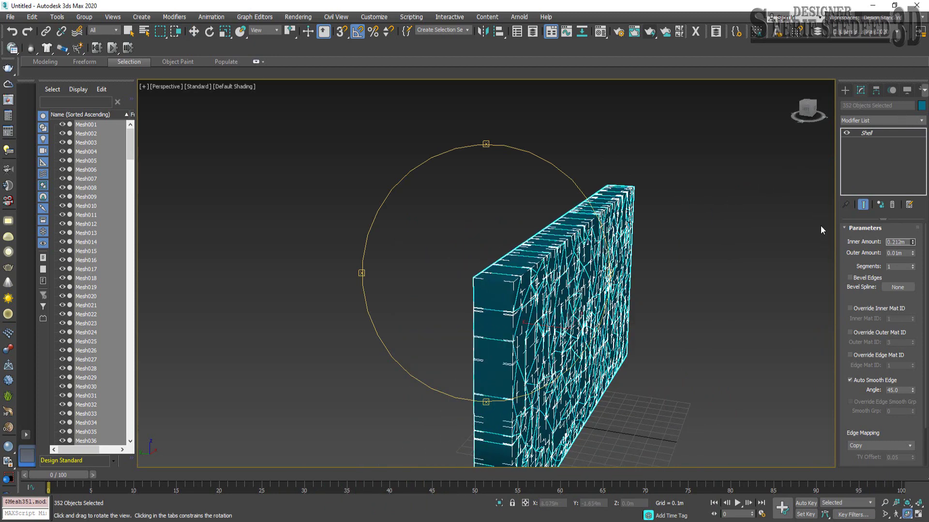
drag(914, 244, 914, 239)
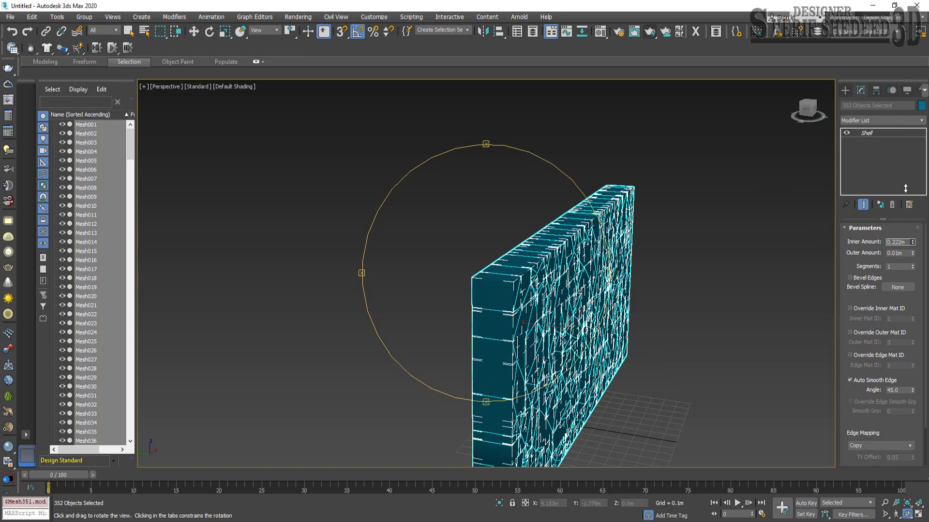
mouse_move(464, 321)
mouse_down()
mouse_move(389, 311)
mouse_move(473, 317)
mouse_move(462, 307)
mouse_up()
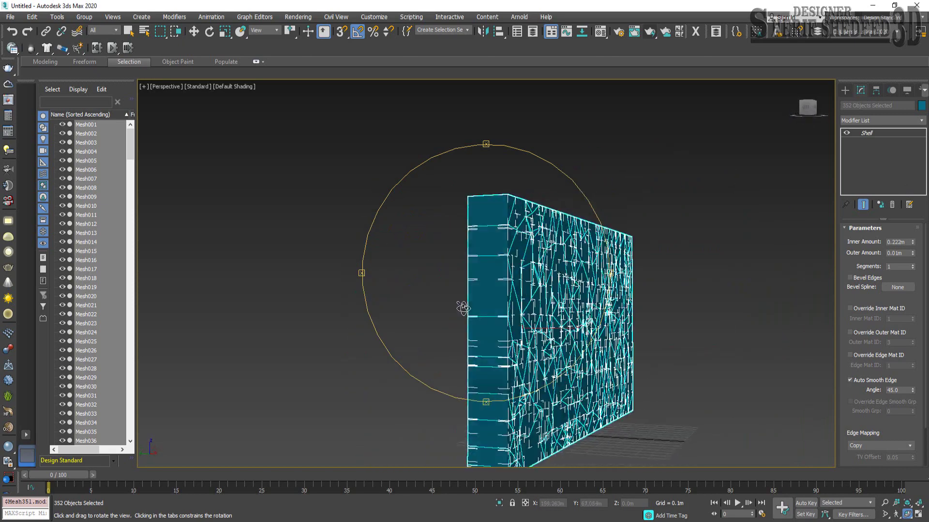
Draw a sphere at the top of the wall in the Front viewport.
click(917, 515)
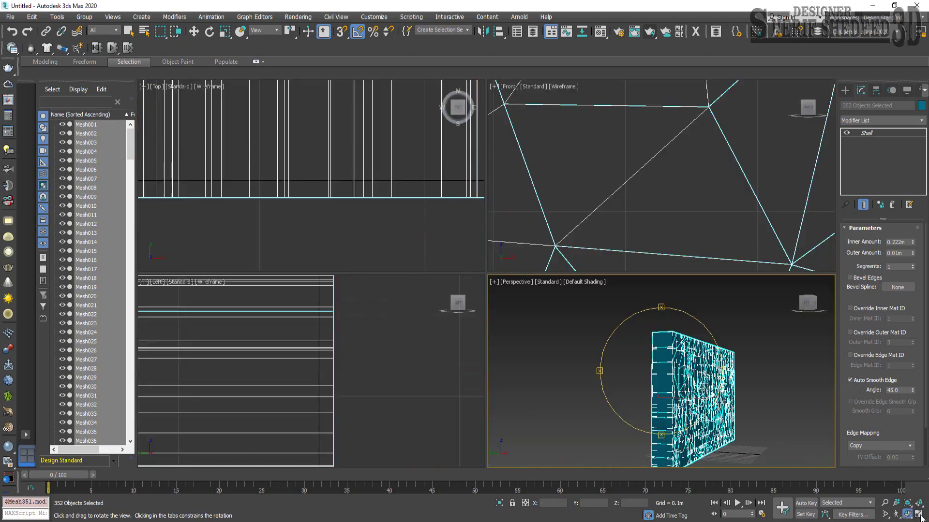
click(647, 172)
key(z)
scroll(670, 167, up, 3)
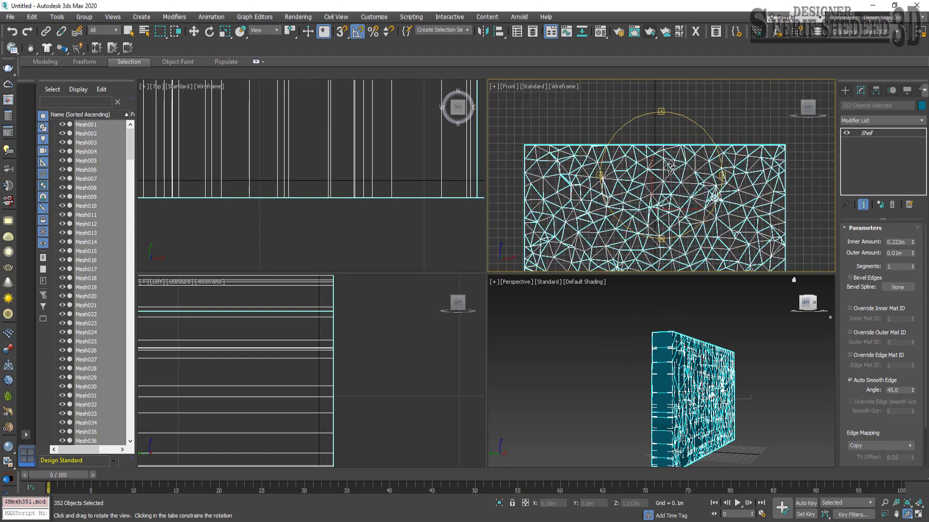
click(845, 90)
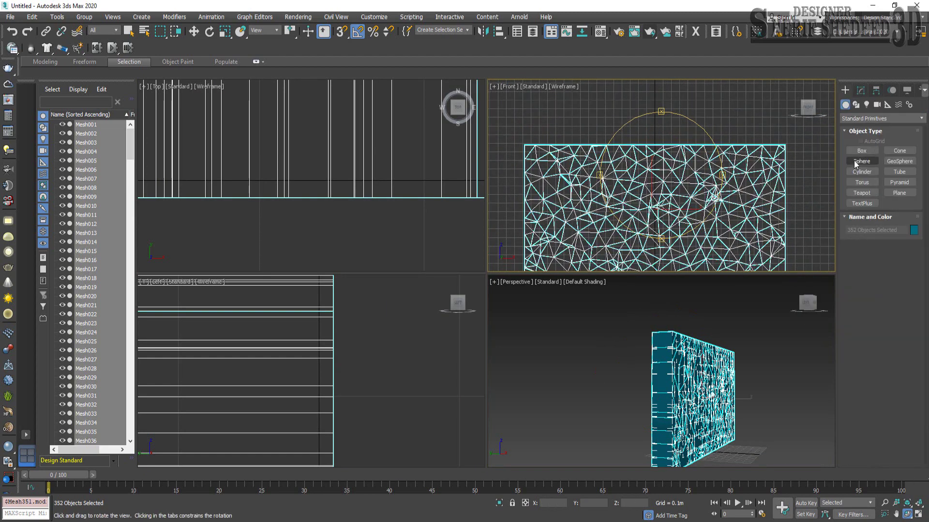
click(861, 161)
drag(664, 143, 665, 156)
key(ctrl+z)
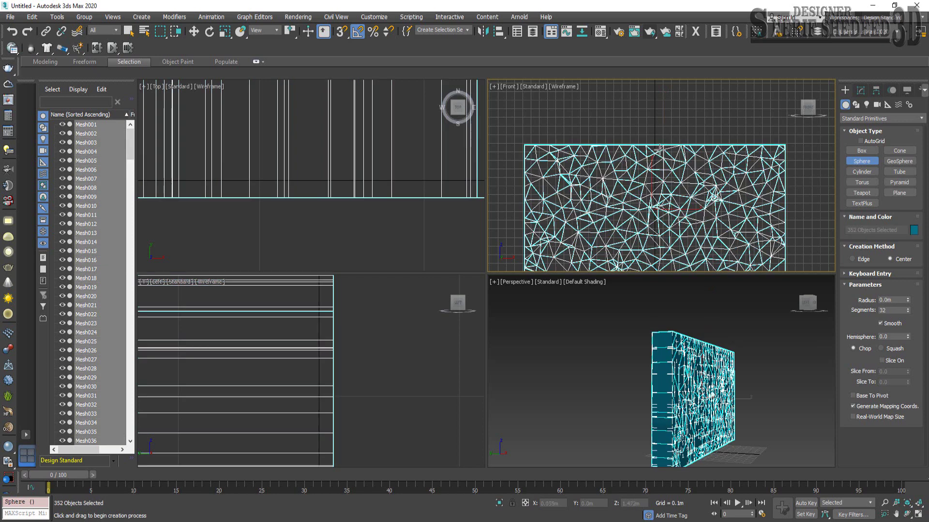
middle_drag(665, 145, 665, 137)
drag(662, 130, 662, 151)
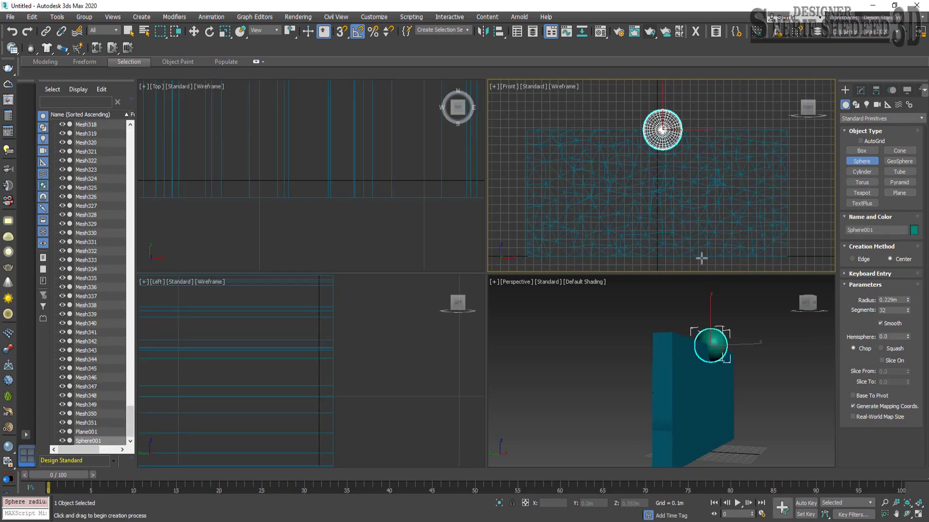
right_click(339, 358)
Maximize the side view and move the sphere to the right of the wall.
click(919, 515)
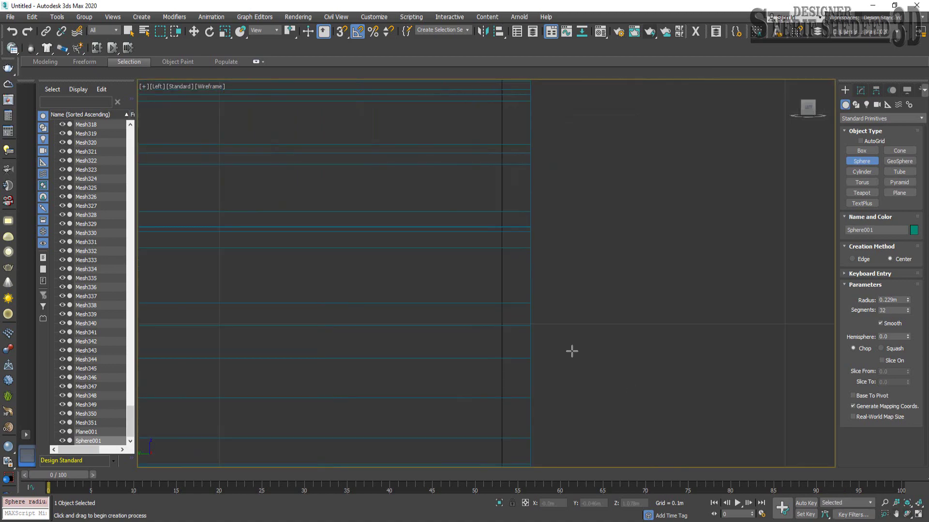
scroll(556, 343, down, 3)
scroll(533, 332, down, 3)
scroll(529, 304, up, 2)
scroll(506, 281, up, 2)
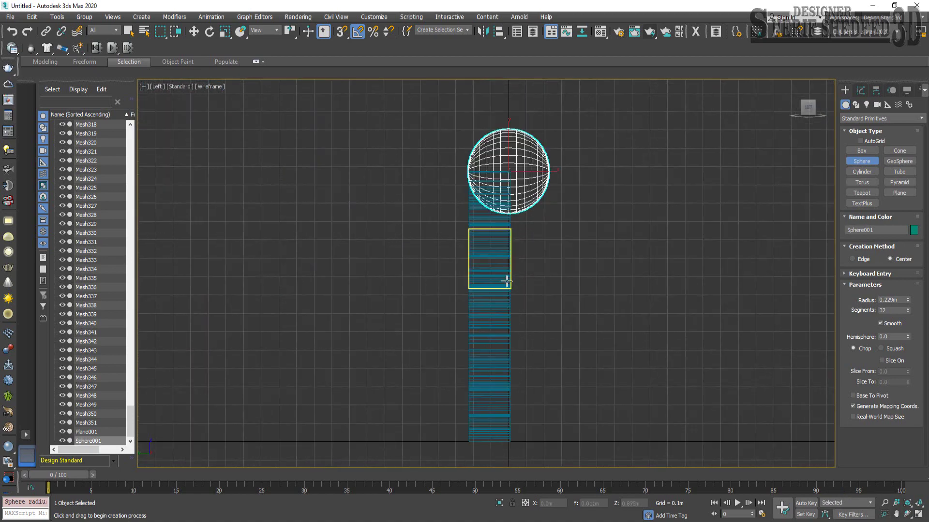
scroll(507, 280, down, 1)
key(w)
drag(532, 202, 603, 203)
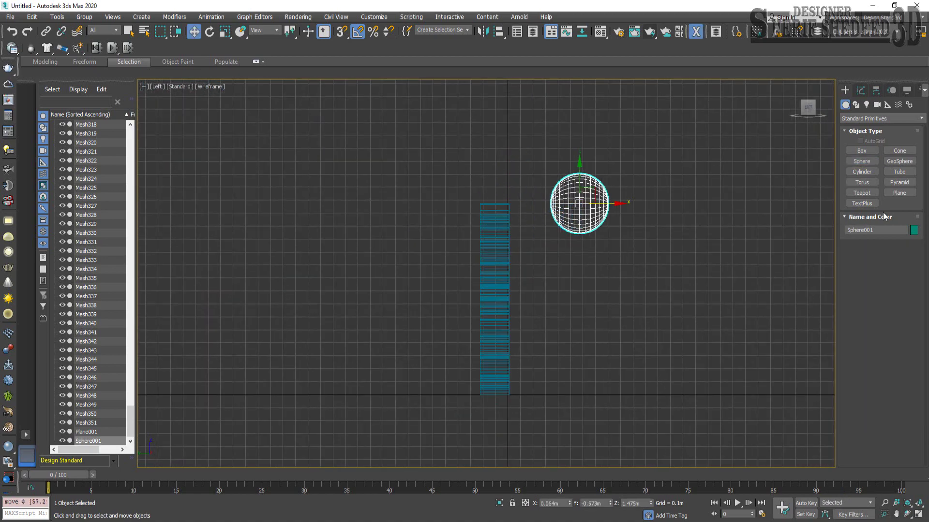
Set the sphere radius to 0.202m and move it further right of the wall.
click(860, 90)
drag(909, 247, 908, 256)
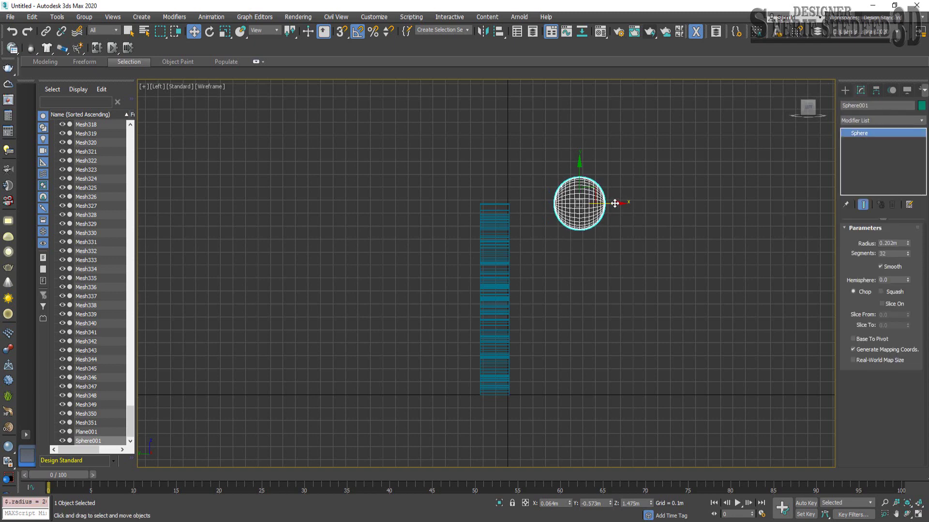
drag(614, 203, 758, 203)
middle_drag(444, 325, 498, 326)
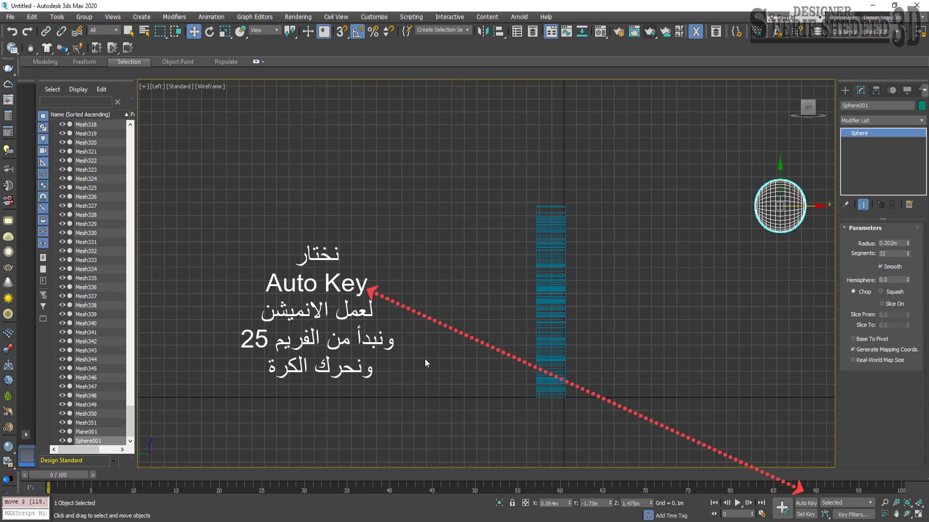
With Auto Key on at frame 25, move the sphere left through the wall and down.
click(796, 503)
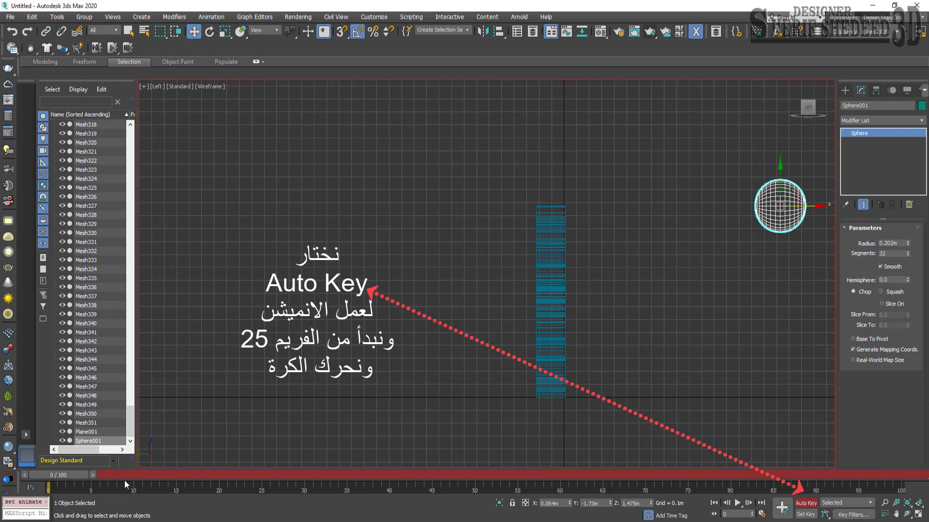
drag(76, 475, 269, 480)
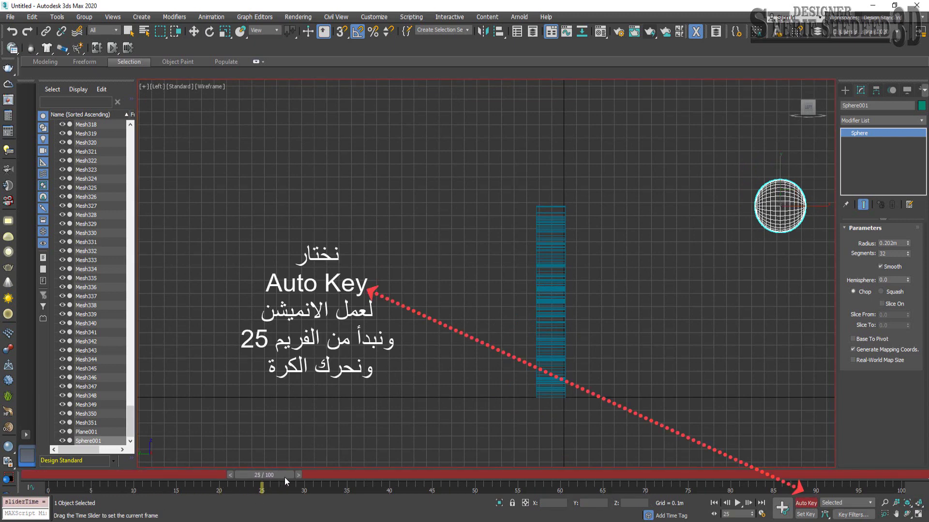
key(w)
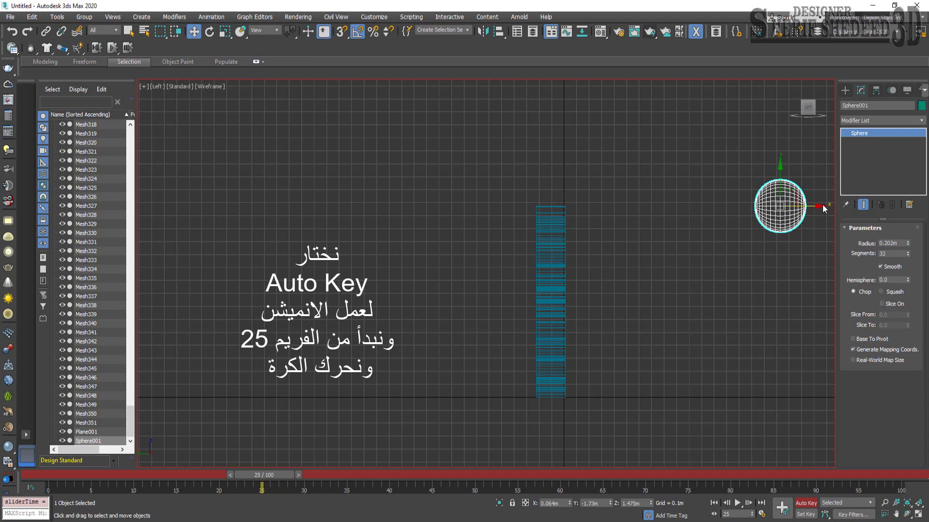
drag(819, 206, 459, 225)
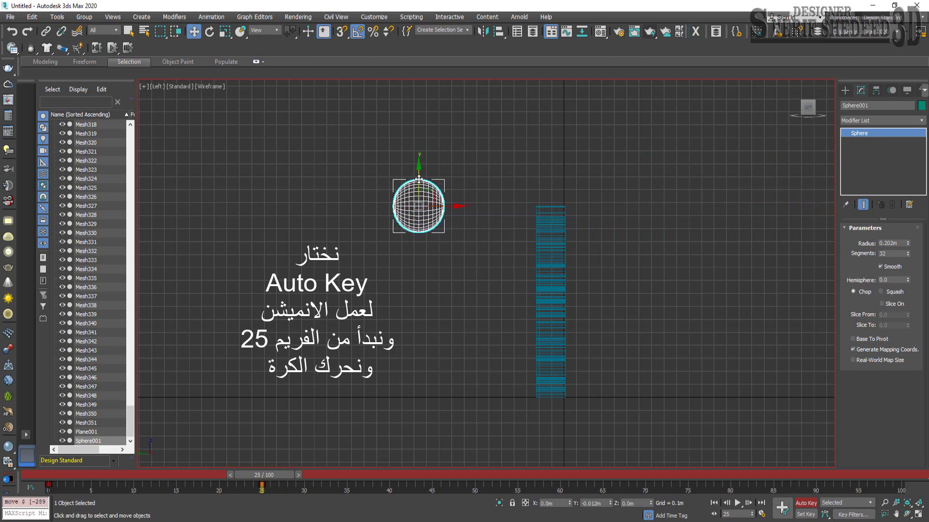
drag(419, 169, 419, 330)
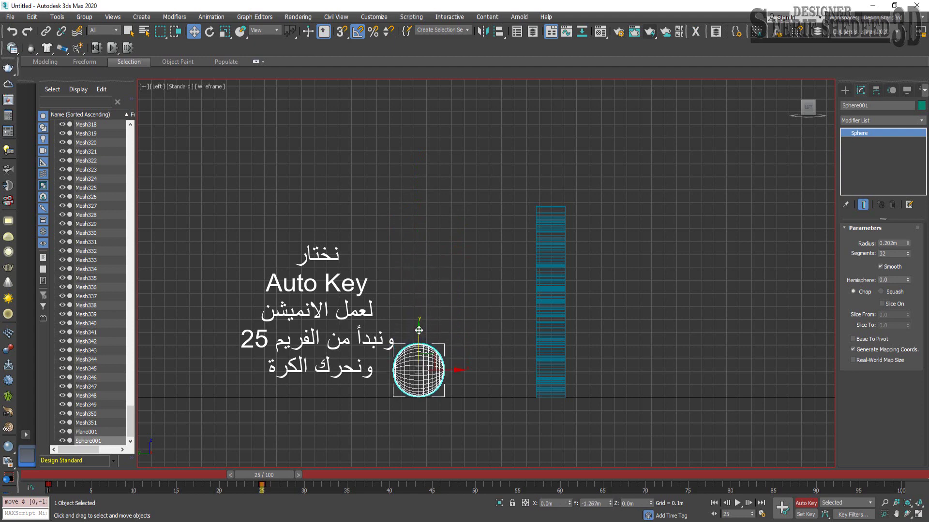
mouse_move(261, 479)
mouse_down()
mouse_move(166, 506)
mouse_move(268, 502)
mouse_move(48, 503)
mouse_up()
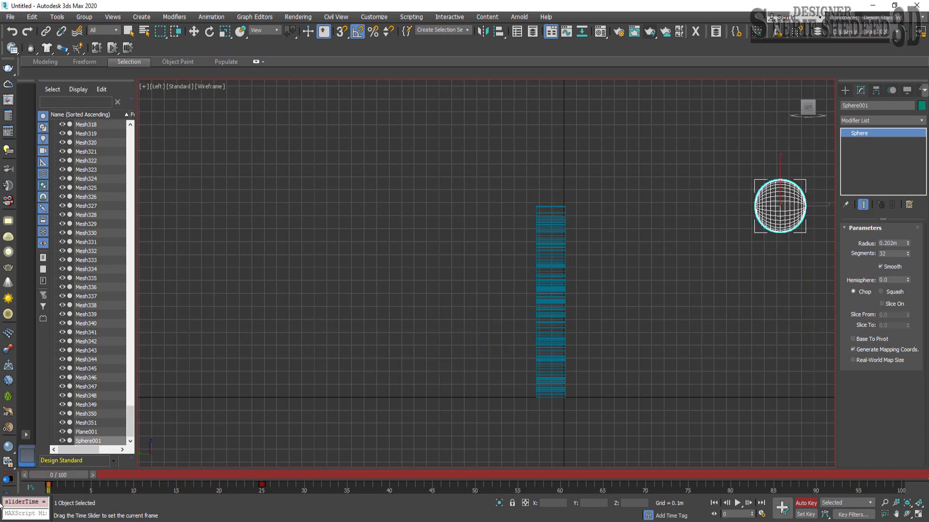
Maximize the Perspective view, orbit around the wall, and window-select all 352 wall shards.
click(918, 515)
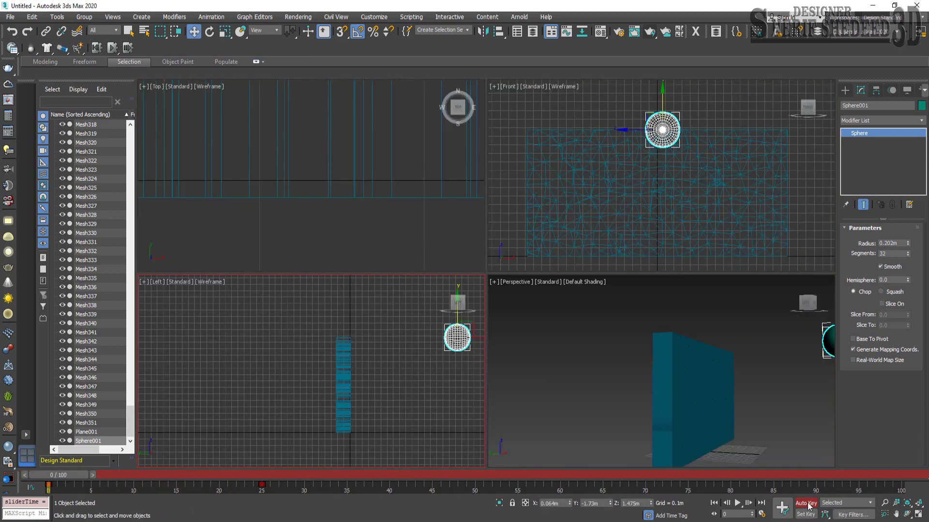
click(917, 516)
click(739, 365)
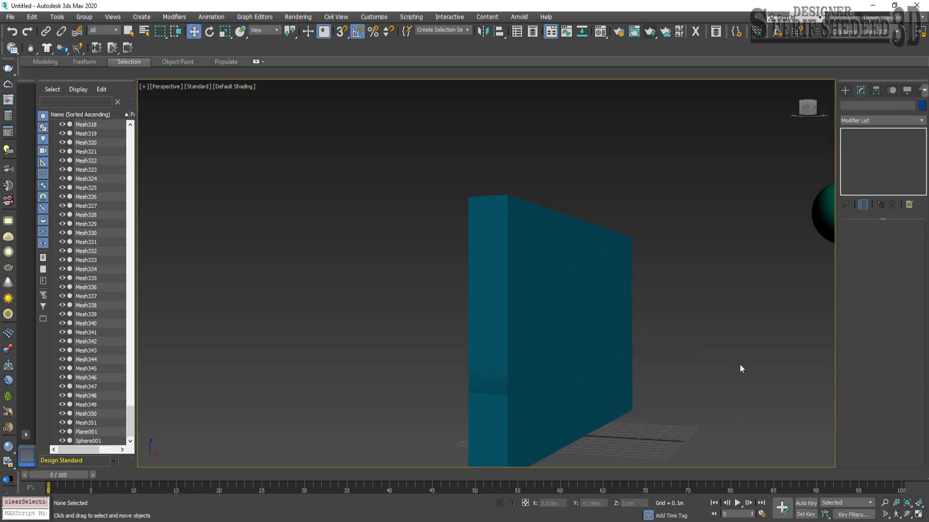
click(907, 514)
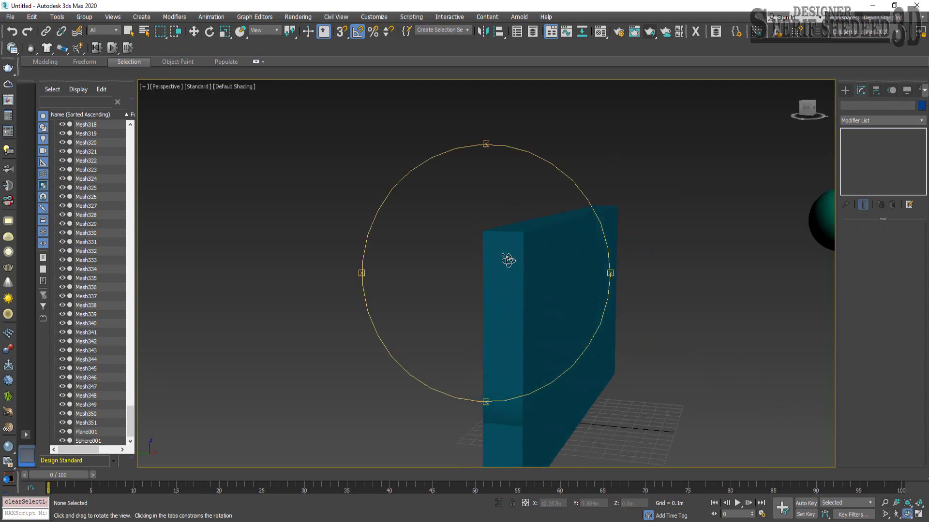
drag(508, 259, 541, 251)
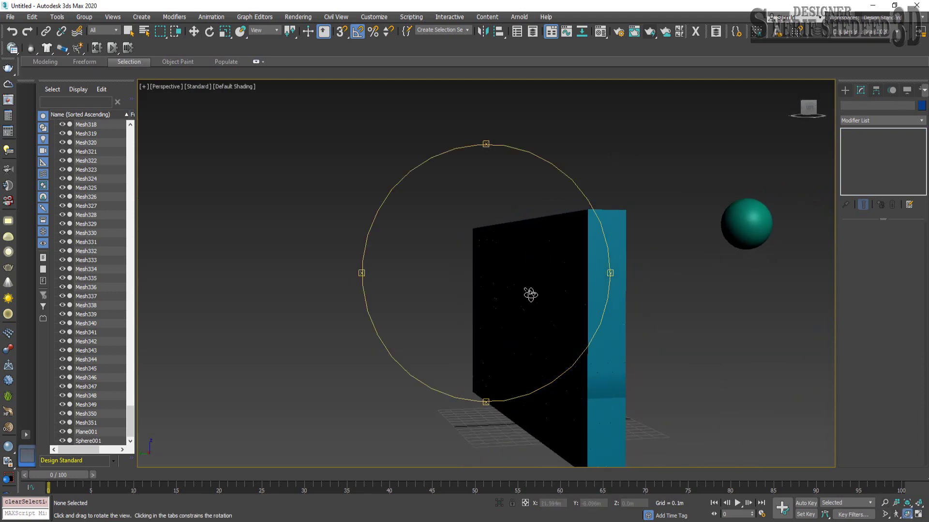
mouse_move(531, 296)
mouse_down()
mouse_move(529, 245)
mouse_move(518, 265)
mouse_up()
drag(477, 301, 483, 305)
key(w)
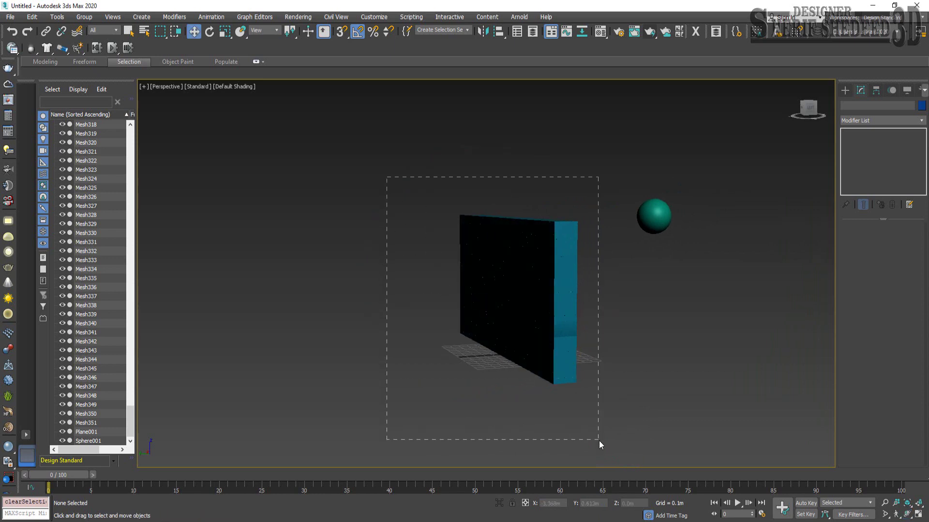
drag(599, 441, 597, 443)
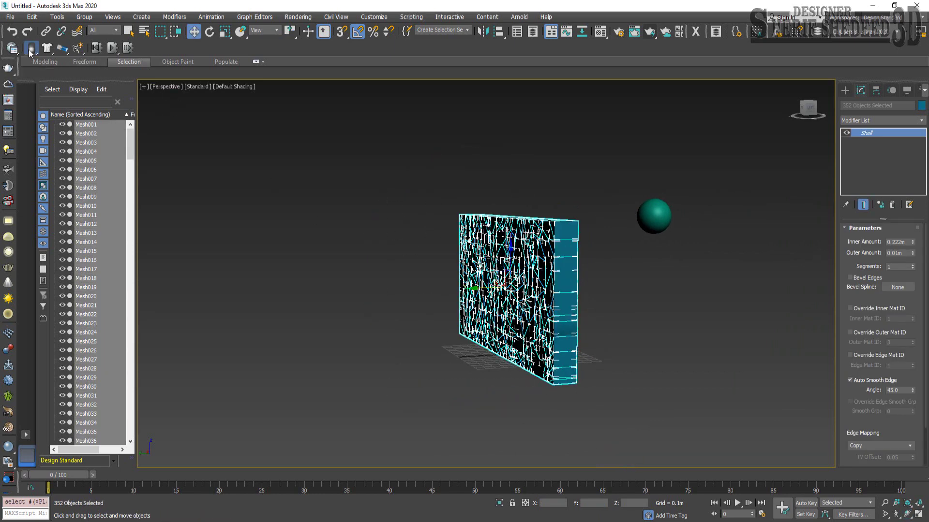
Set the selected wall shards as MassFX rigid bodies of type Dynamic, then select Sphere001.
drag(31, 49, 22, 61)
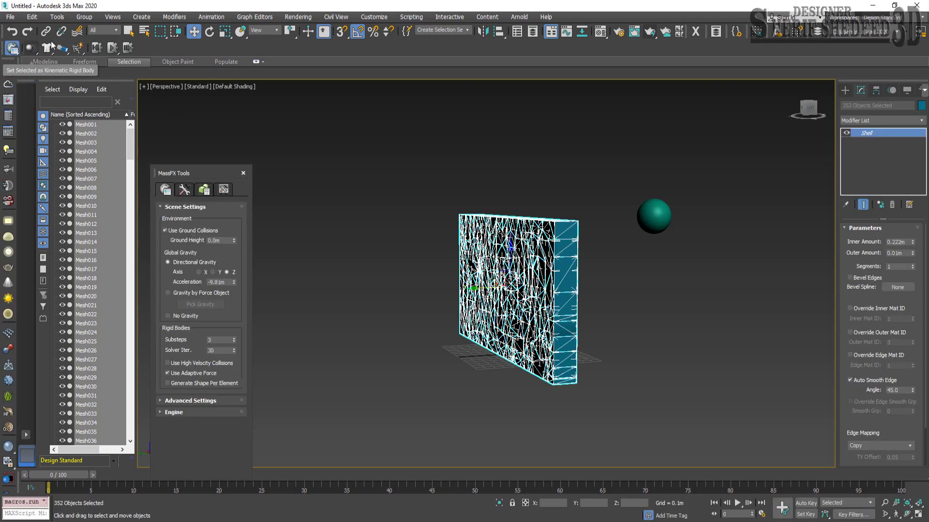
drag(194, 174, 209, 159)
click(220, 176)
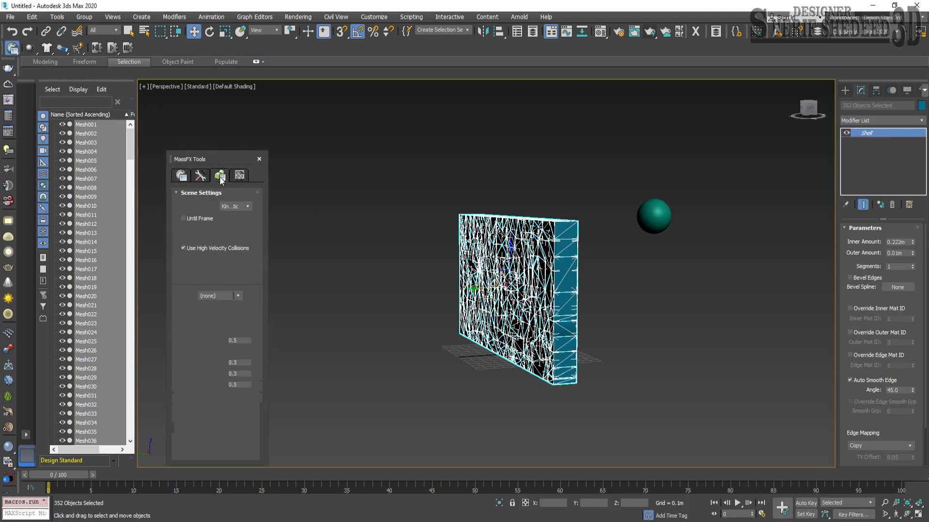
click(233, 207)
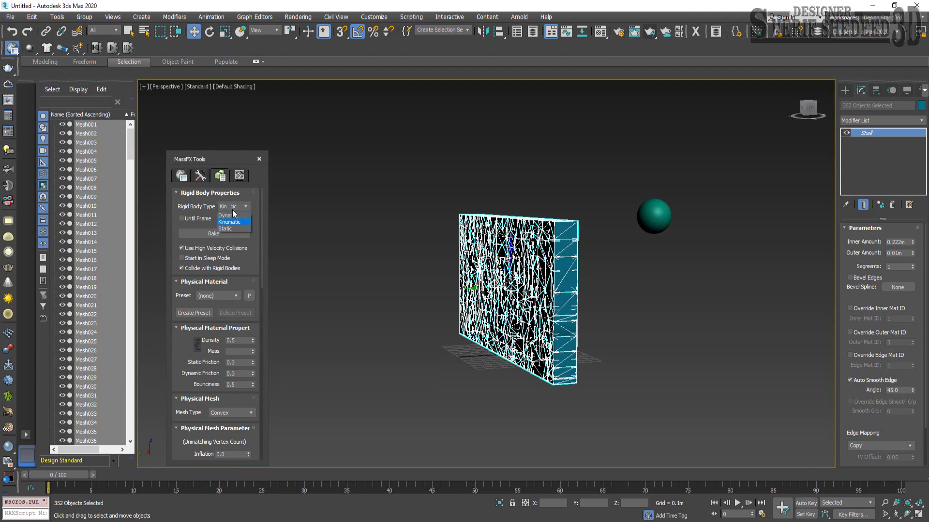
click(233, 216)
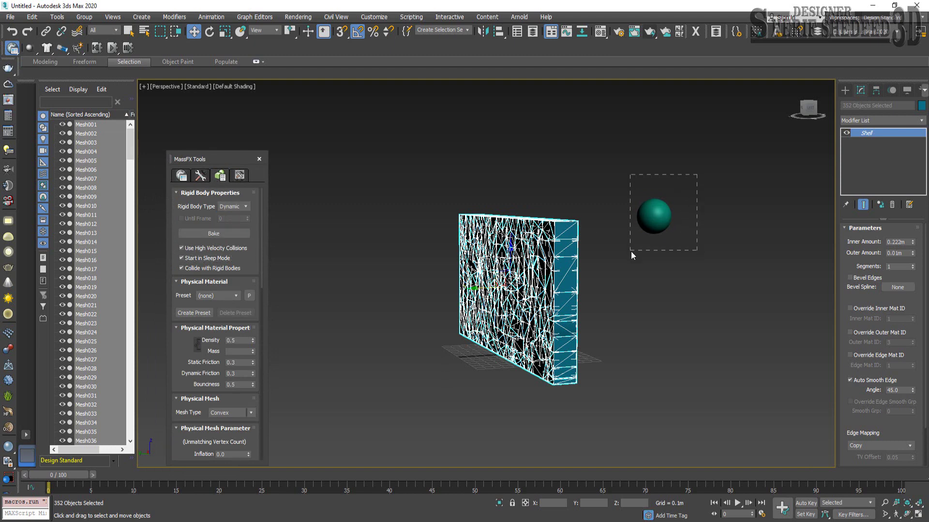
drag(631, 251, 631, 251)
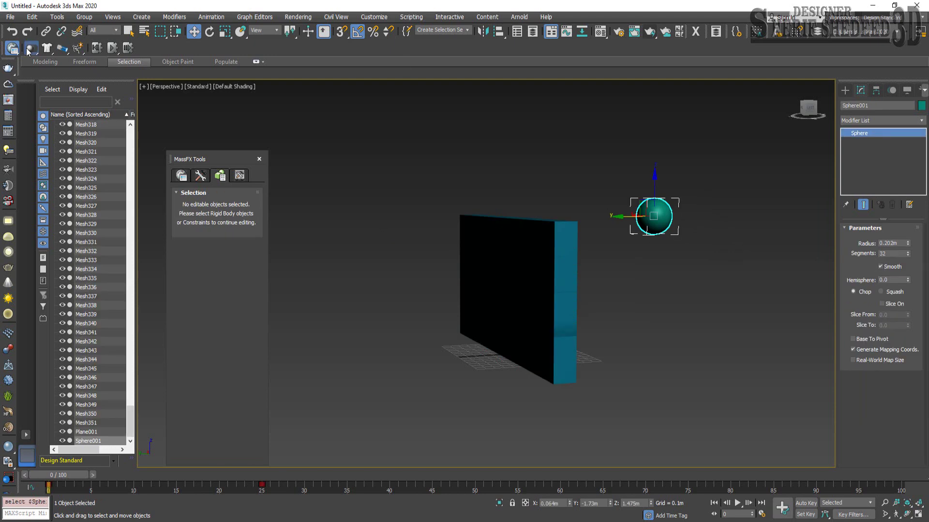
Give Sphere001 a Kinematic rigid body active until frame 25, then close MassFX Tools.
drag(28, 50, 30, 63)
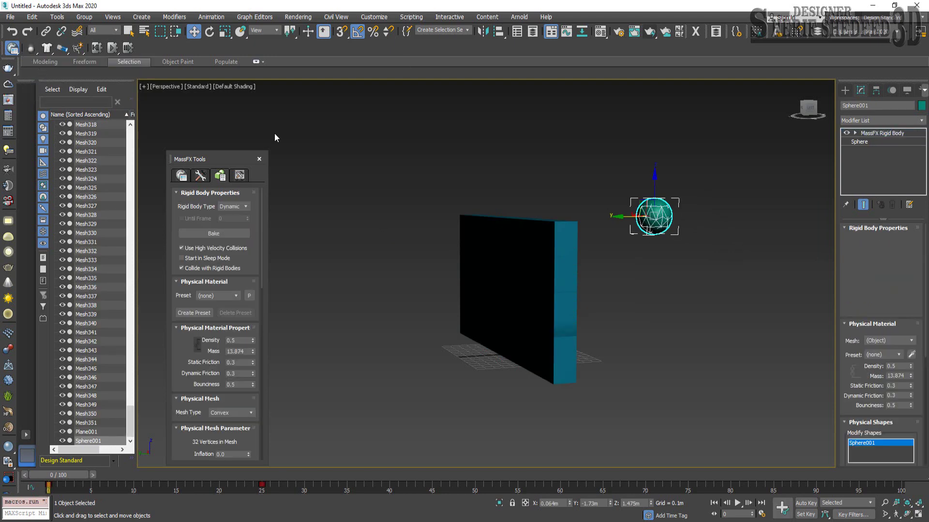
click(235, 207)
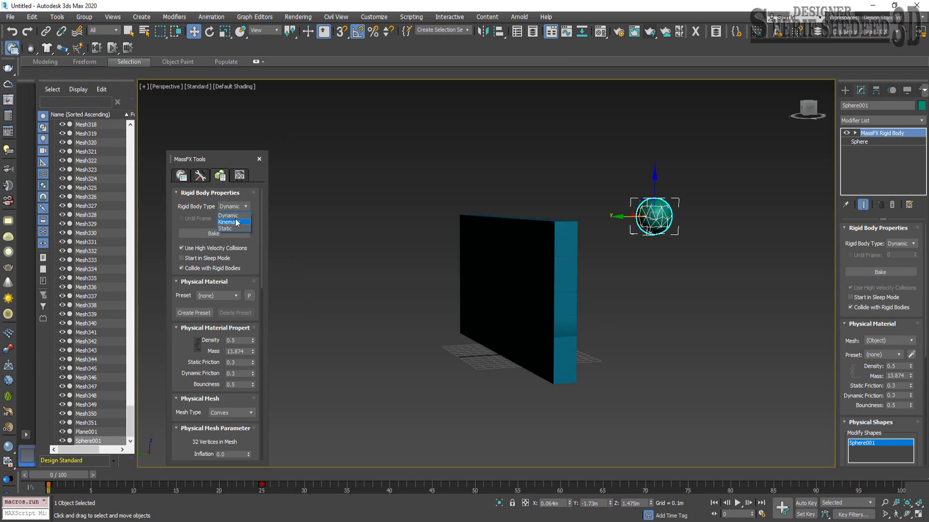
click(182, 218)
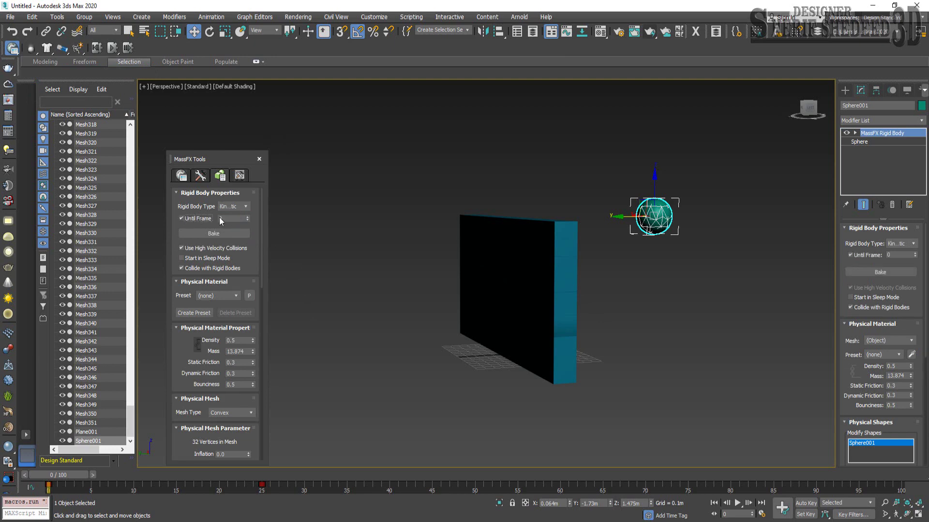
text(25)
key(Return)
click(259, 159)
Deselect the sphere, orbit the view, run the MassFX simulation, then reset it.
click(336, 222)
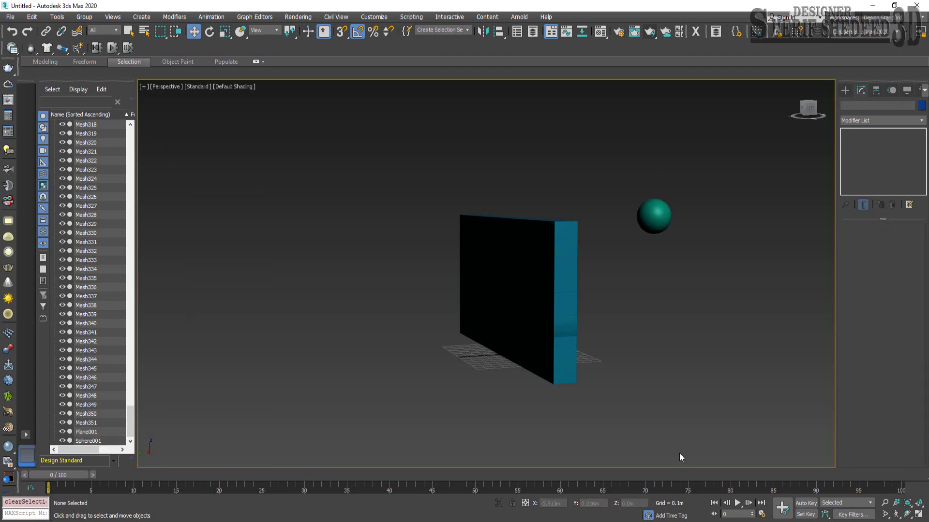
click(907, 514)
drag(500, 301, 507, 305)
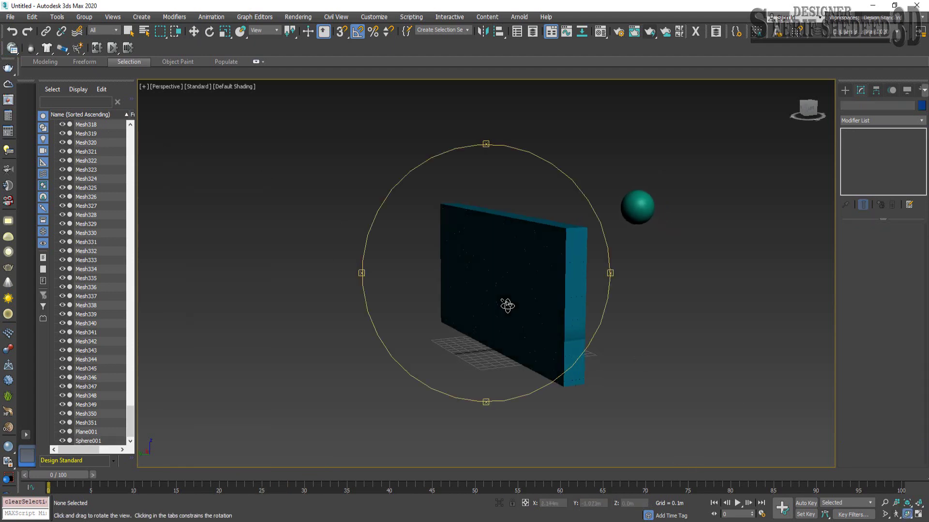
key(w)
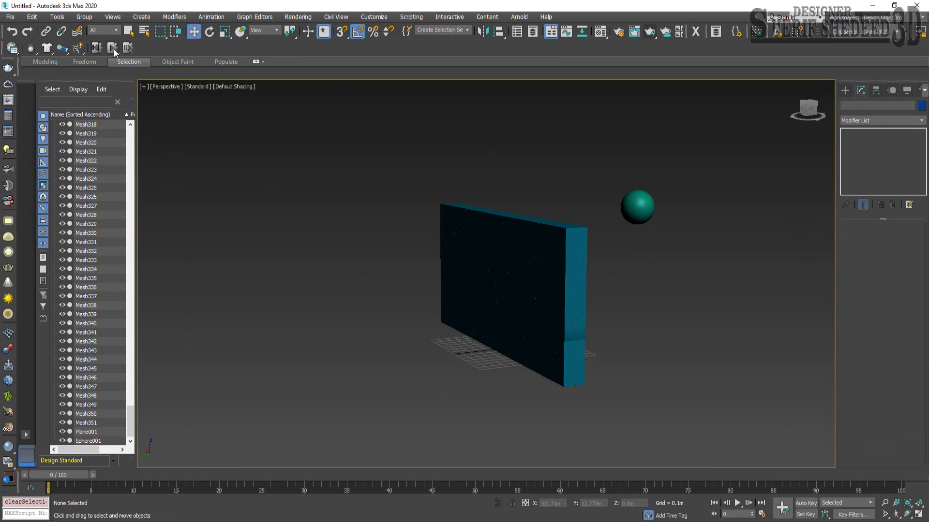
click(114, 51)
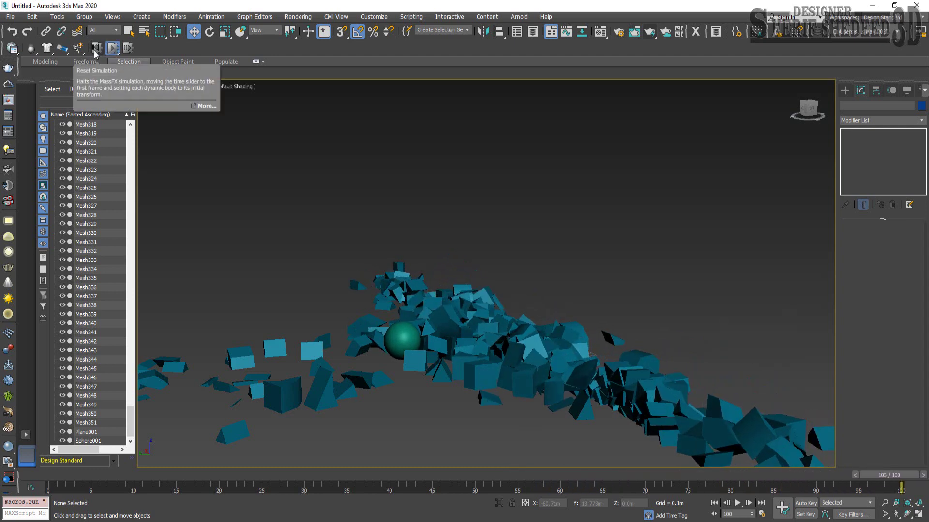
click(96, 48)
Bake All in MassFX Tools' Simulation Tools to turn the simulation into keyframes.
click(13, 48)
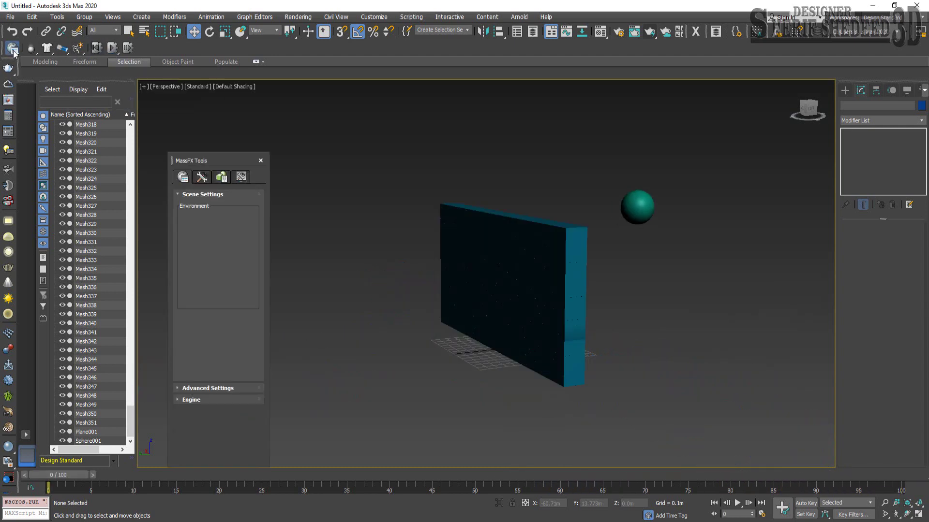
click(202, 177)
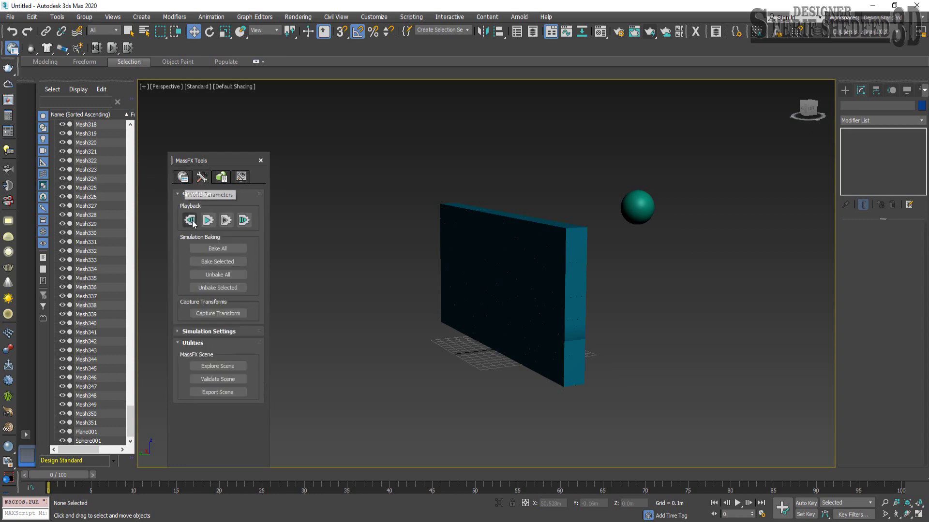
click(218, 248)
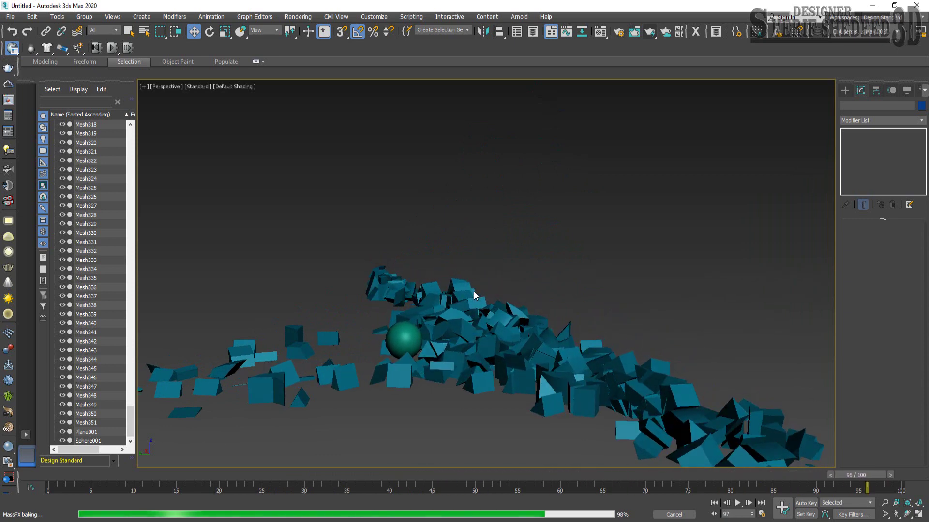
click(259, 160)
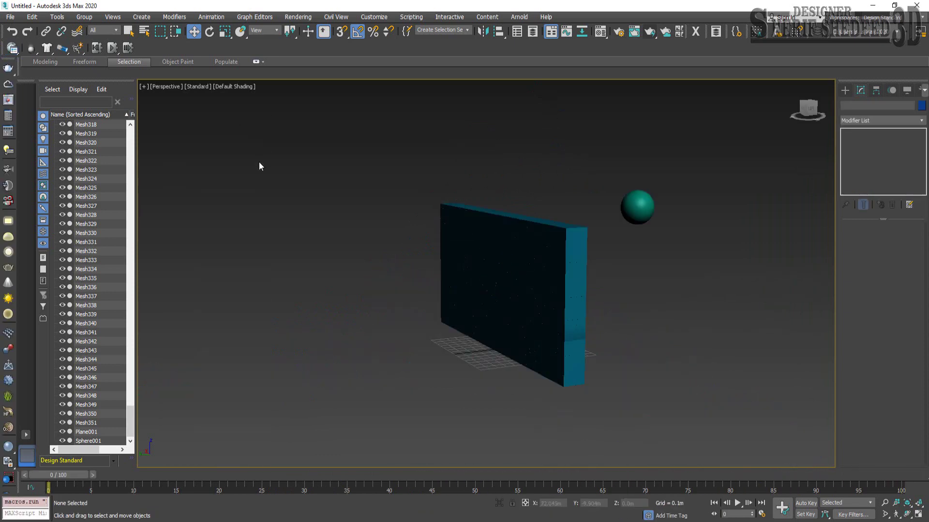
Play the baked animation, stop at frame 17, and orbit around the shattered wall.
scroll(577, 249, up, 2)
scroll(564, 251, up, 3)
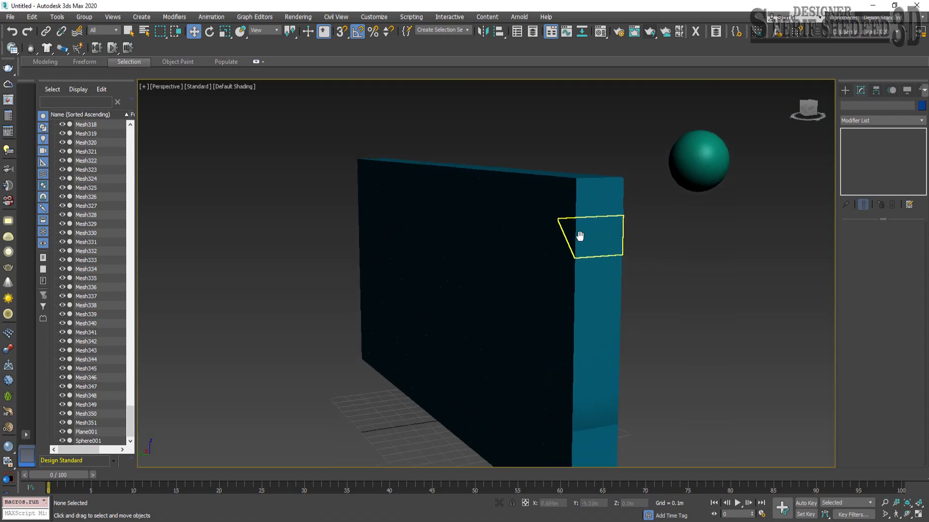
scroll(580, 237, up, 1)
click(737, 503)
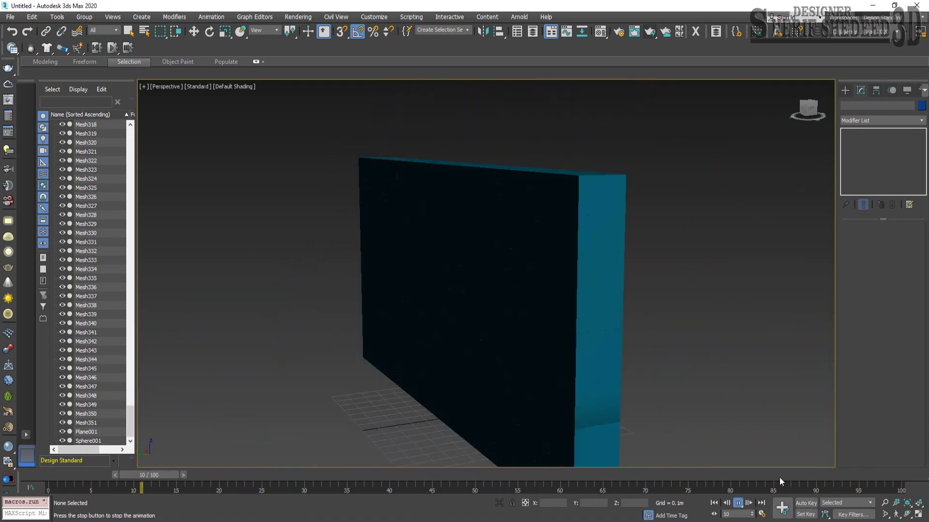
click(226, 477)
drag(226, 480, 202, 487)
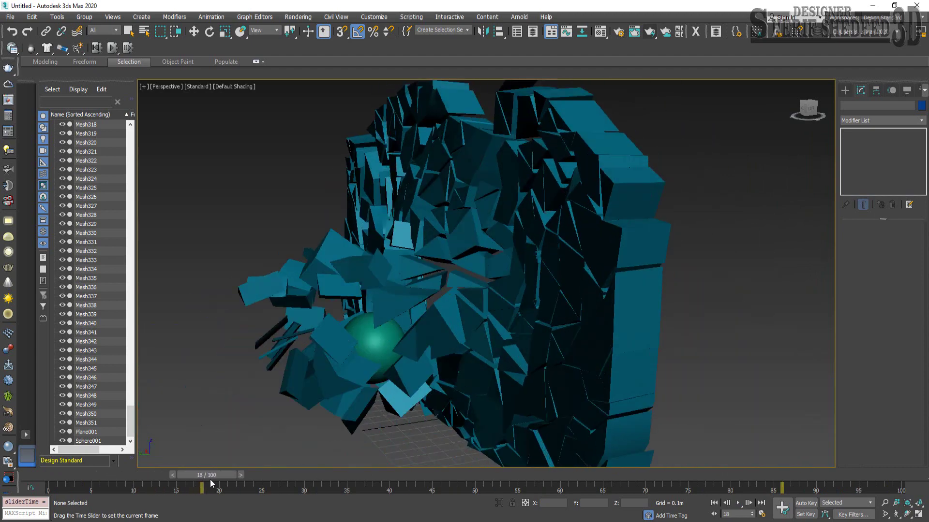
key(w)
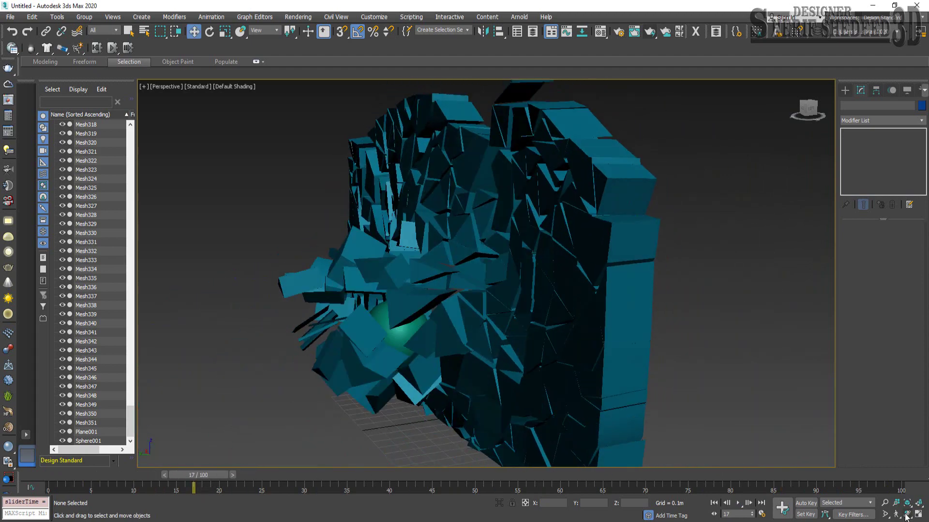
click(906, 517)
drag(518, 300, 481, 301)
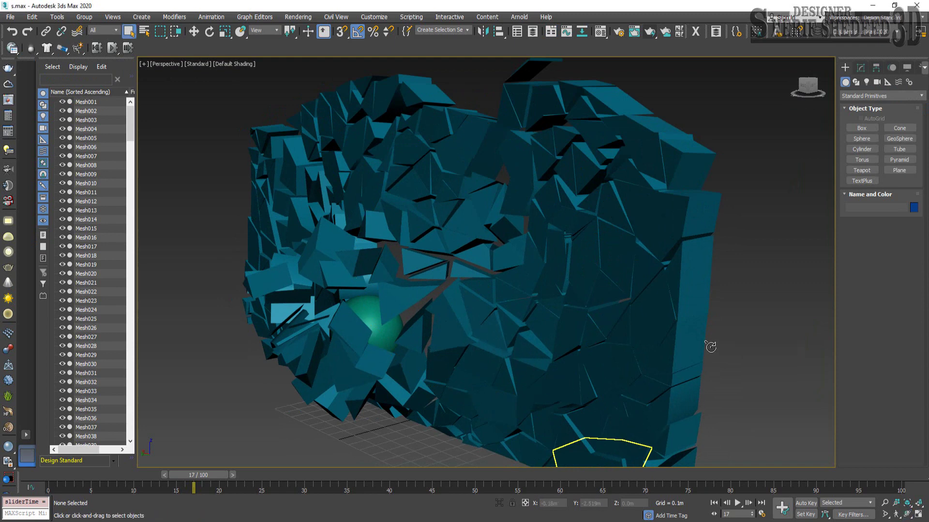
Drag a VRayPhysicalCam in the Top view aimed at the wall, then maximize Perspective.
key(q)
click(877, 83)
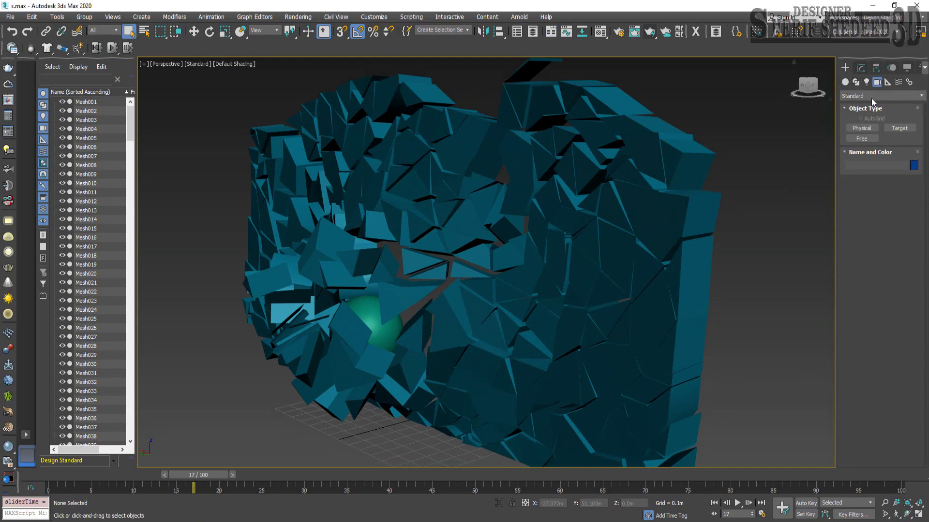
click(873, 99)
click(864, 122)
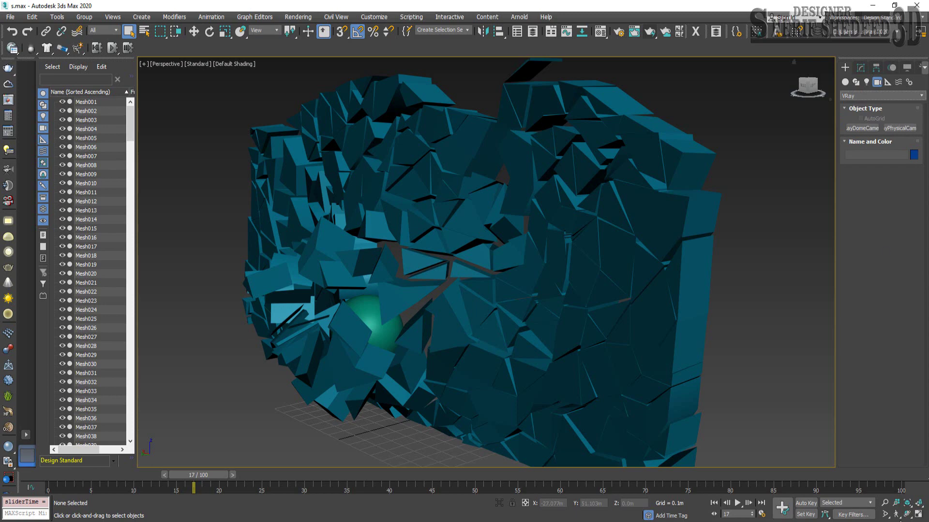
click(918, 514)
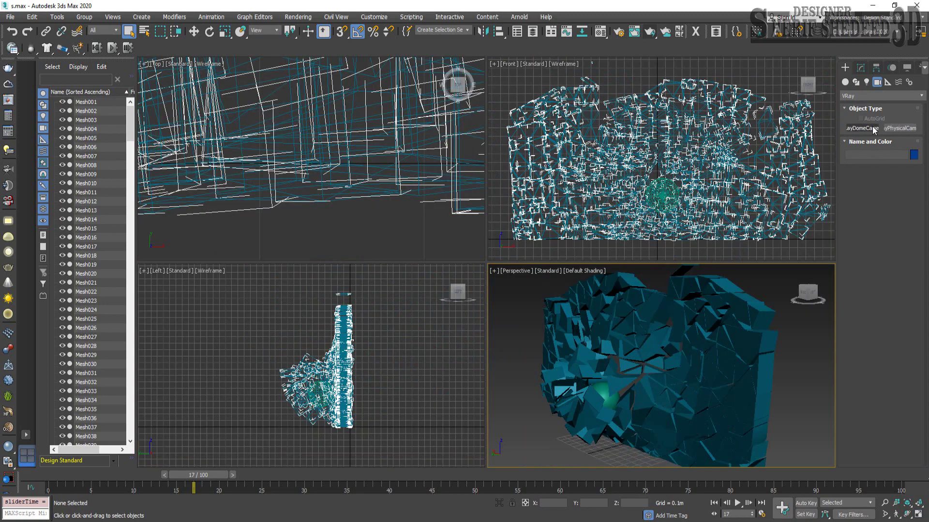
click(899, 128)
drag(263, 118, 271, 151)
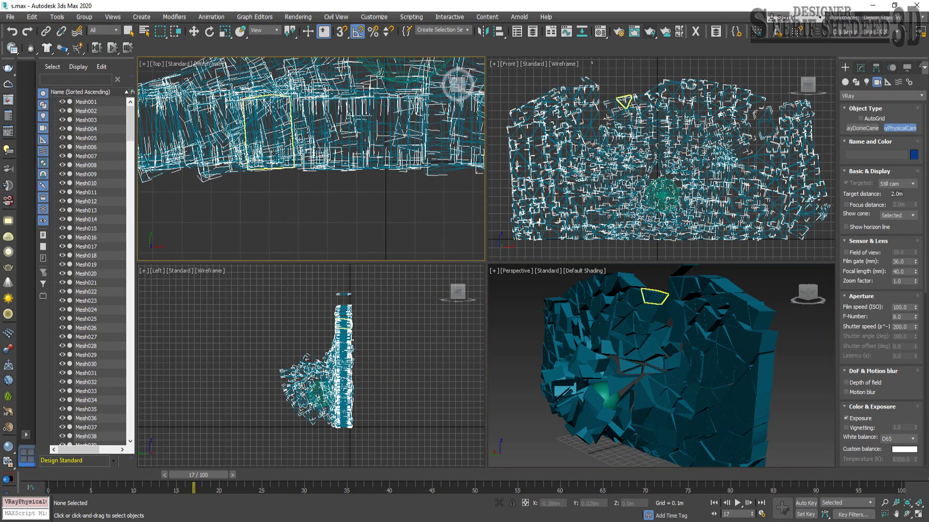
scroll(272, 151, down, 5)
middle_drag(272, 150, 326, 241)
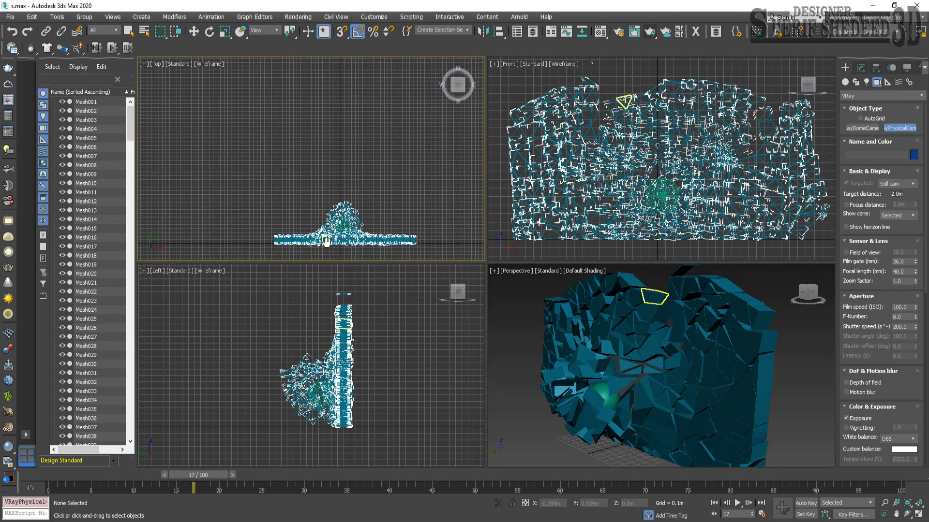
drag(261, 67, 344, 256)
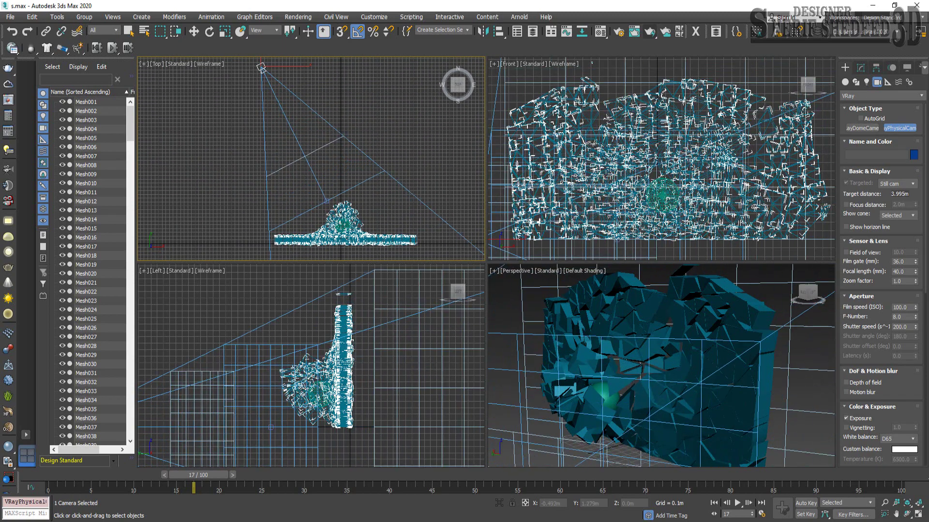
right_click(558, 328)
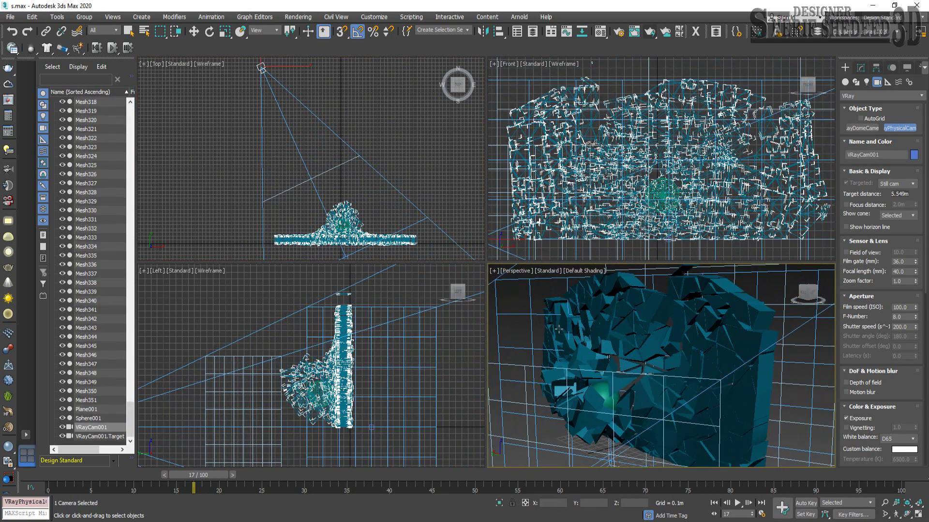
key(alt+w)
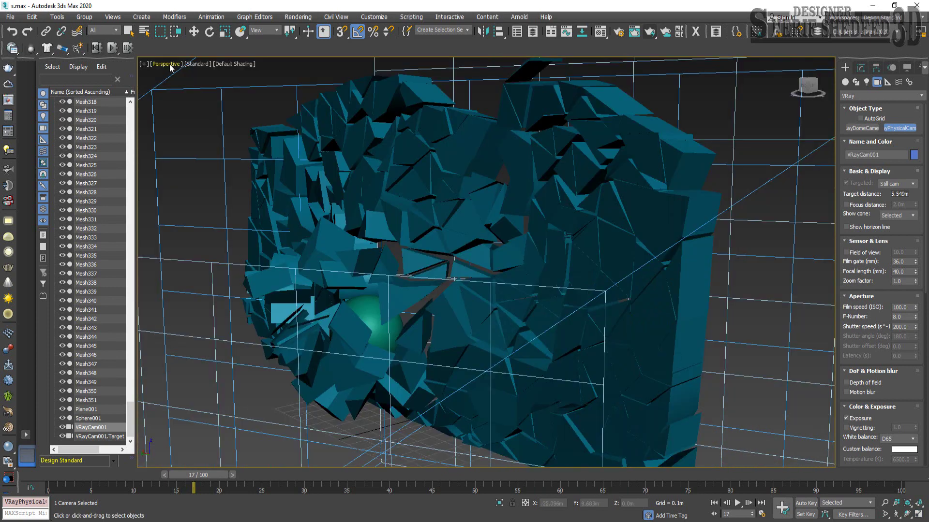
Look through VRayCam001 and truck and orbit it to frame the whole shattered wall.
click(170, 67)
click(338, 77)
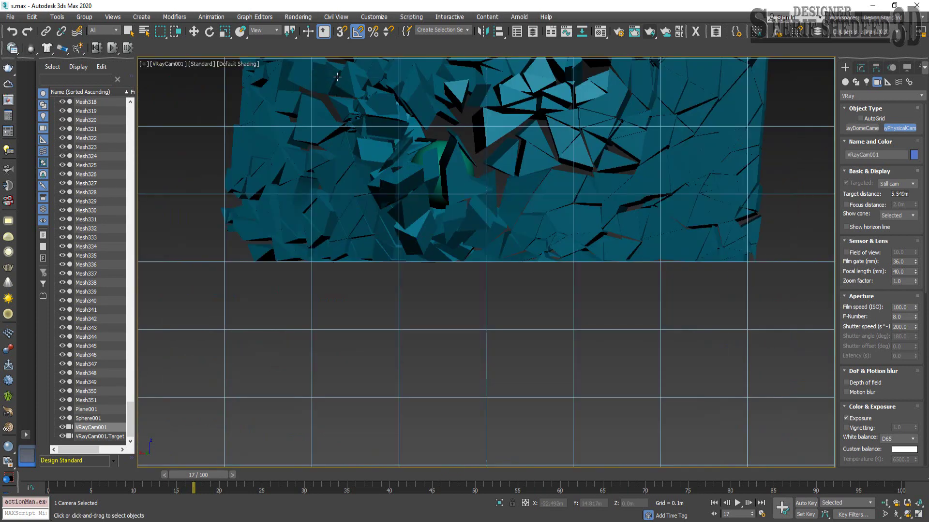
mouse_move(409, 130)
middle_down()
mouse_move(411, 303)
mouse_move(410, 282)
middle_up()
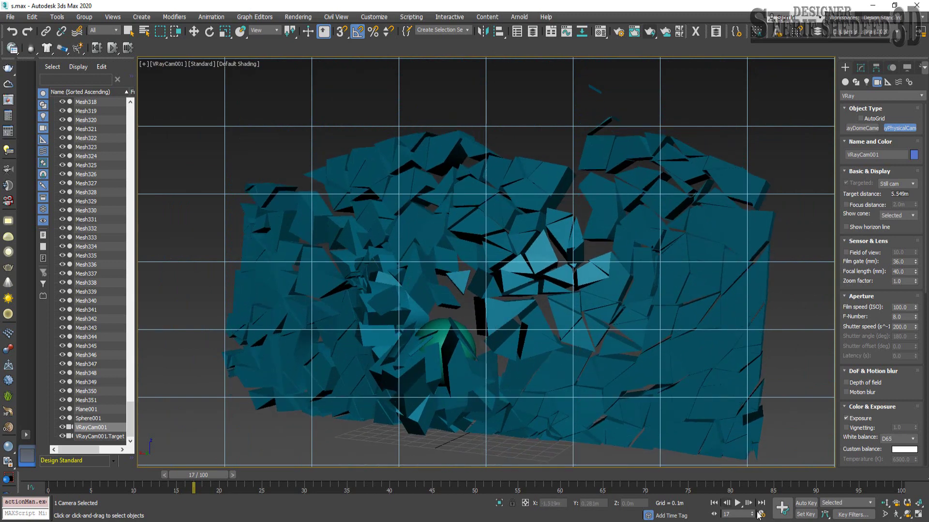
click(907, 515)
drag(454, 275, 451, 280)
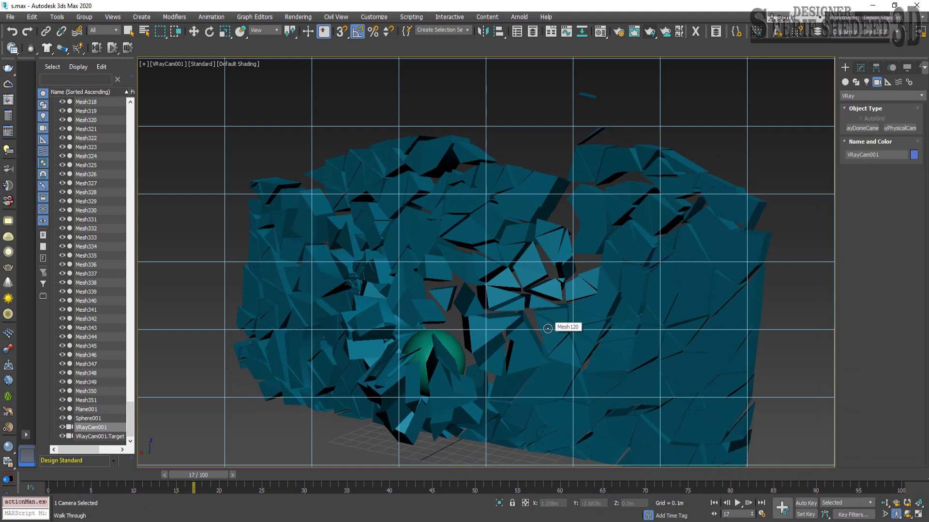
Walk VRayCam001 closer to the wall, then scrub the impact and stop at frame 16.
drag(190, 473, 45, 477)
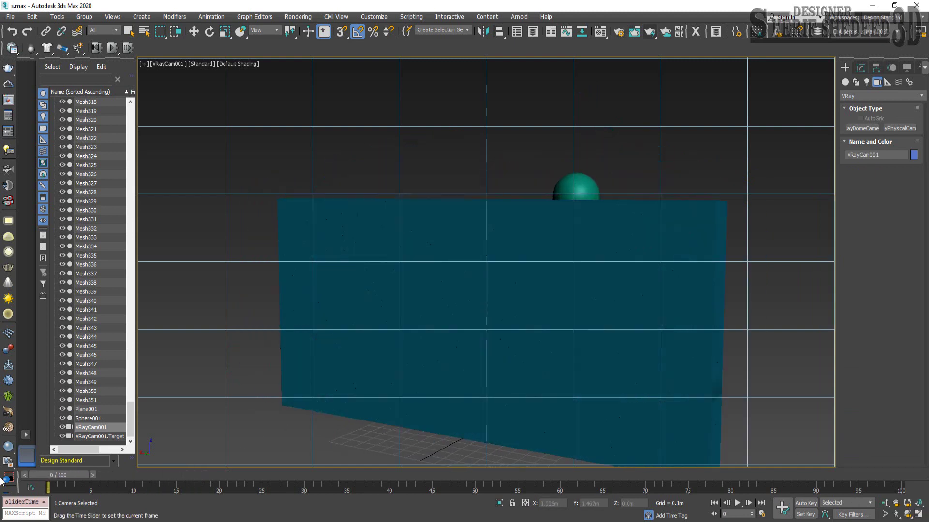
key(Up)
mouse_move(524, 411)
mouse_down()
mouse_move(538, 328)
mouse_move(529, 353)
mouse_up()
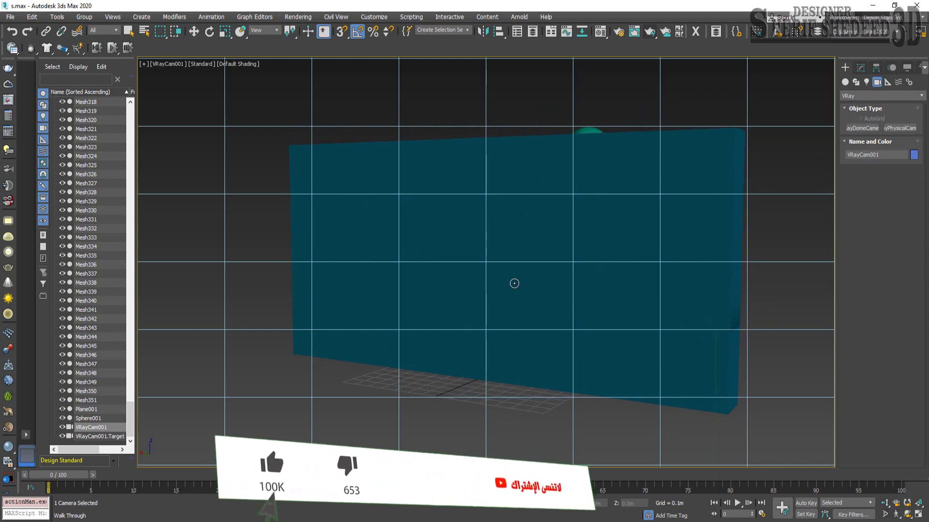
key(Up)
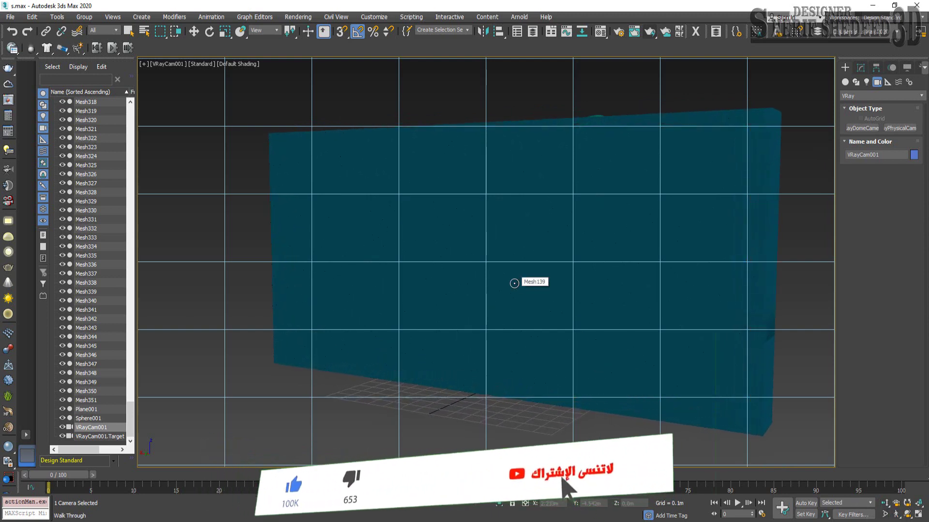
key(Up)
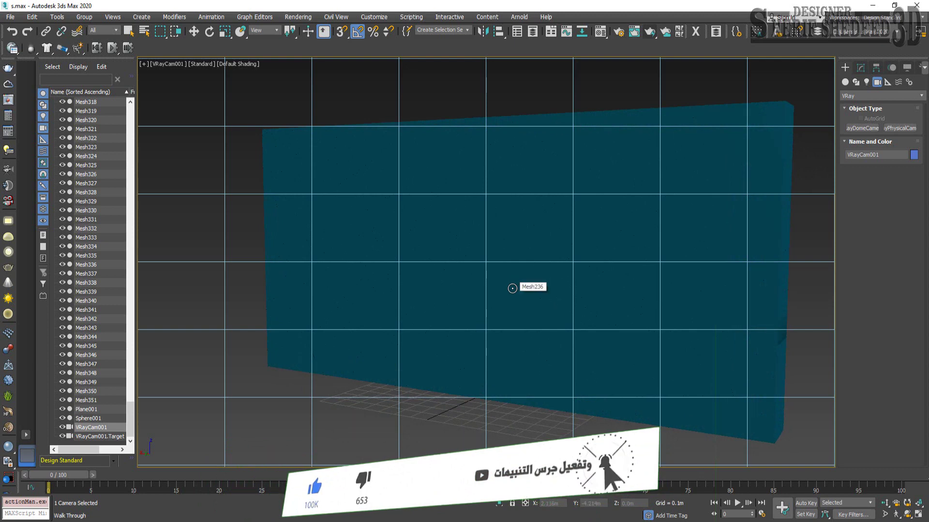
middle_drag(513, 285, 491, 288)
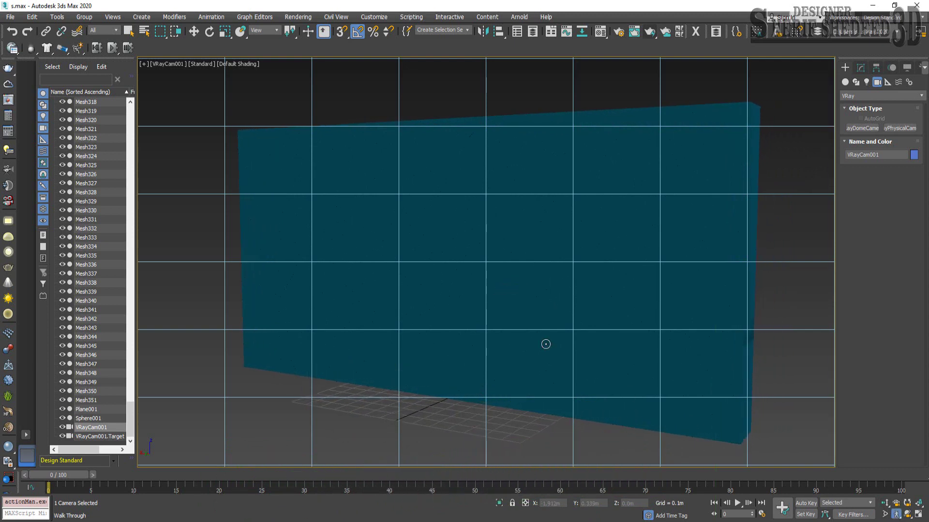
key(Up)
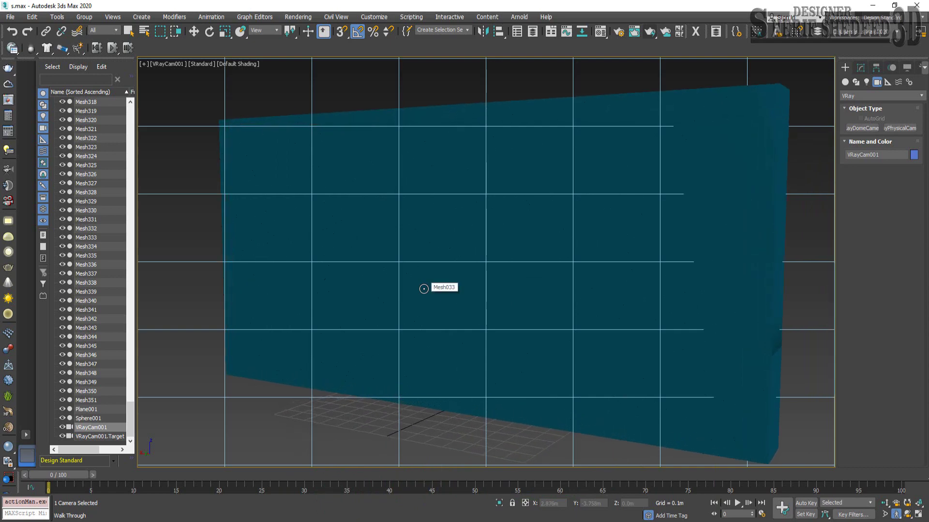
key(Down)
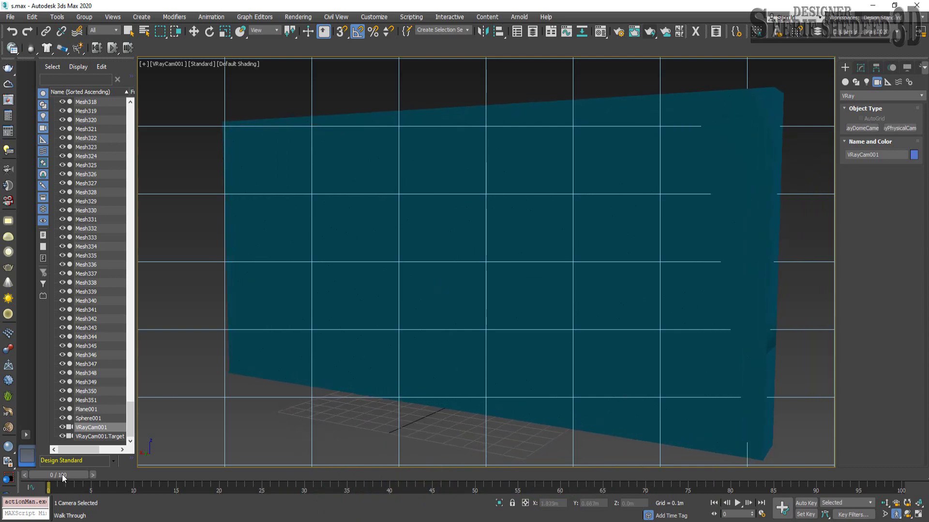
drag(62, 475, 323, 476)
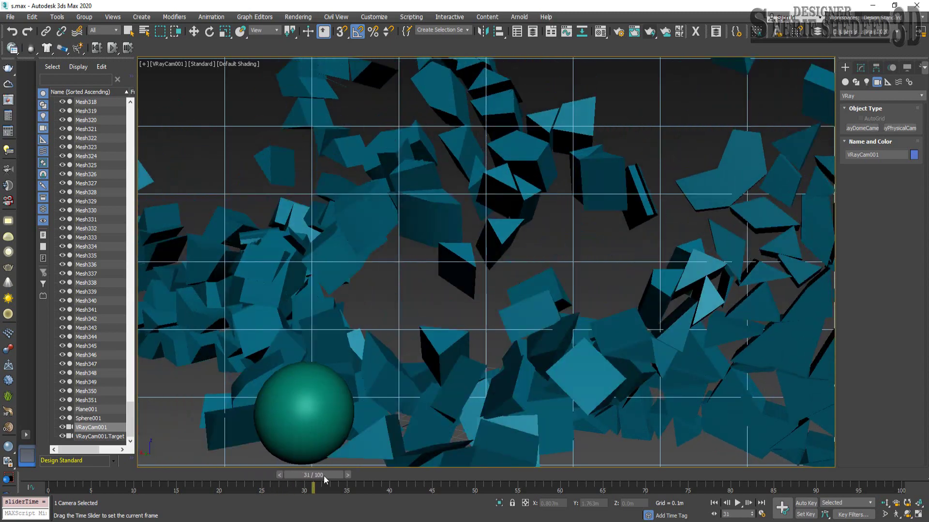
mouse_move(323, 476)
mouse_down()
mouse_move(825, 476)
mouse_move(401, 486)
mouse_move(34, 466)
mouse_move(207, 489)
mouse_move(186, 492)
mouse_up()
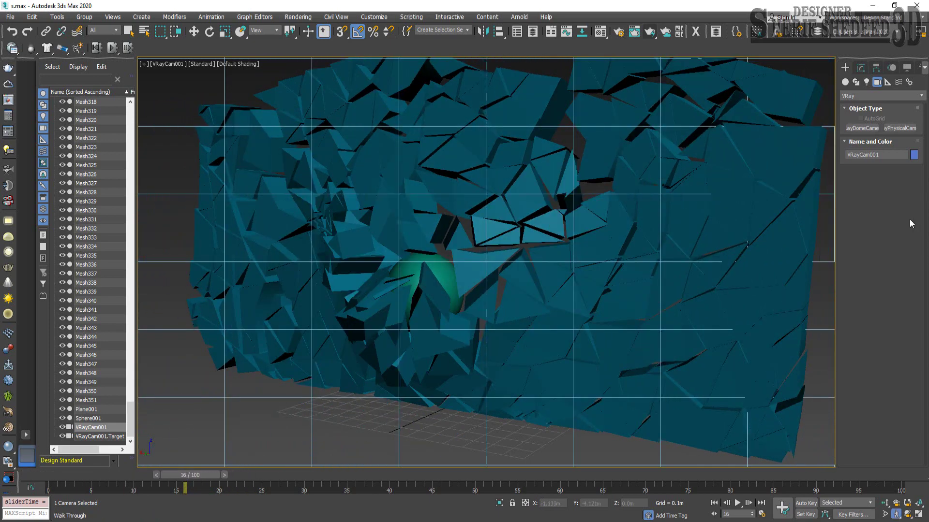
Set VRayCam001's F-Number to 1.3, White balance to Neutral, and Show cone to Never.
click(861, 69)
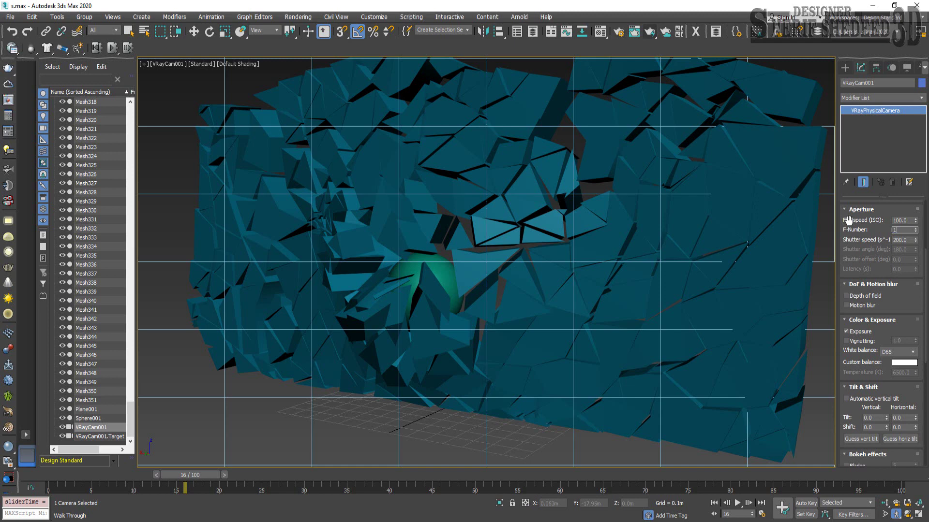
text(1.3)
key(Return)
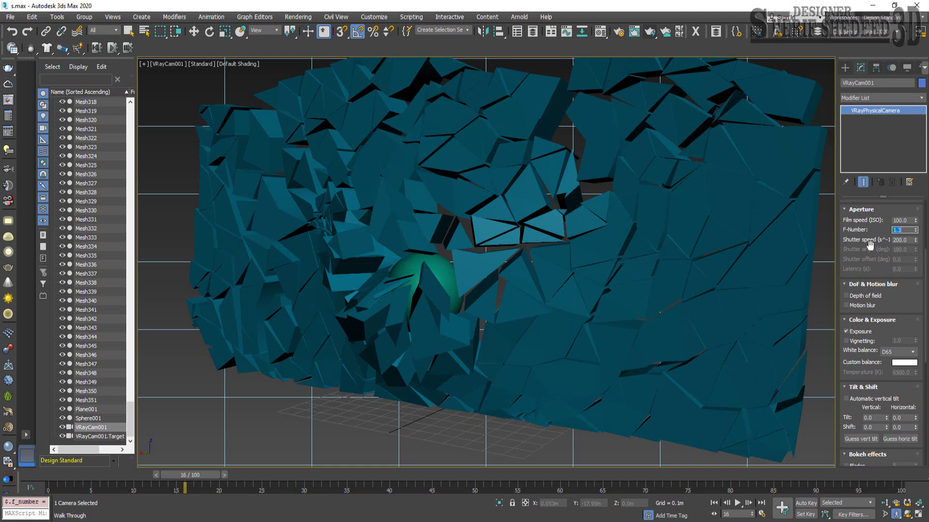
drag(873, 231, 885, 383)
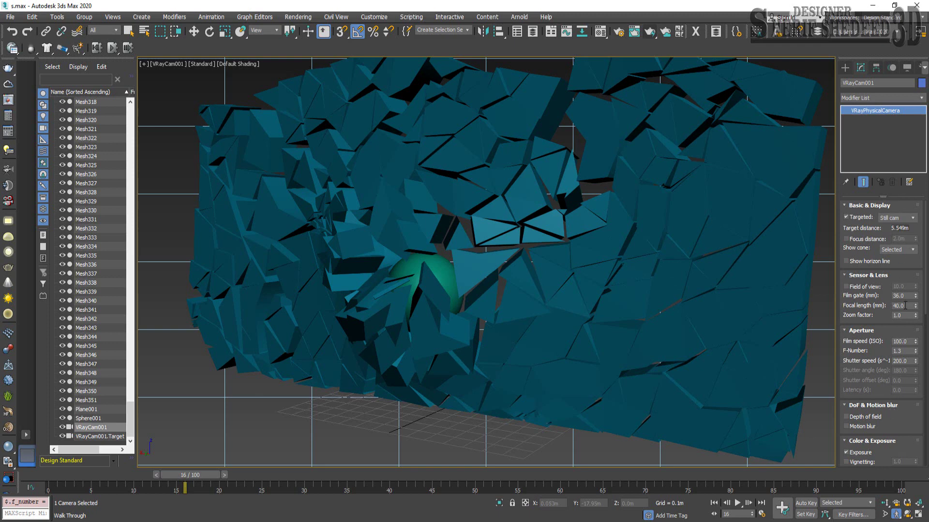
scroll(881, 356, down, 3)
scroll(885, 346, down, 3)
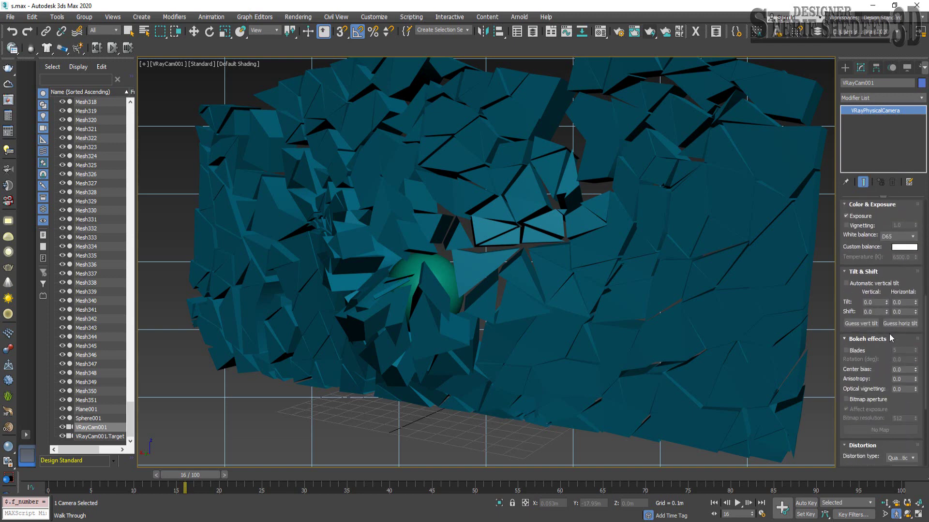
click(897, 236)
click(894, 268)
scroll(889, 216, up, 6)
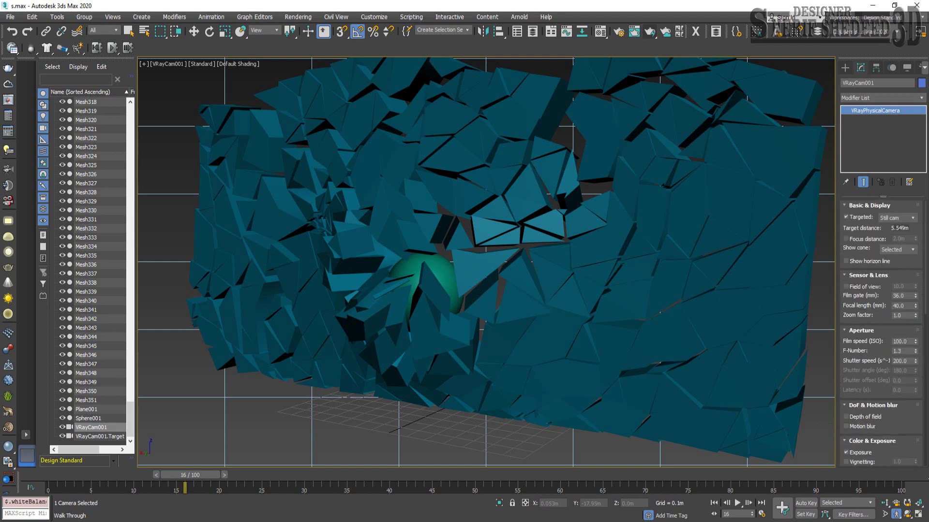
click(898, 250)
click(891, 273)
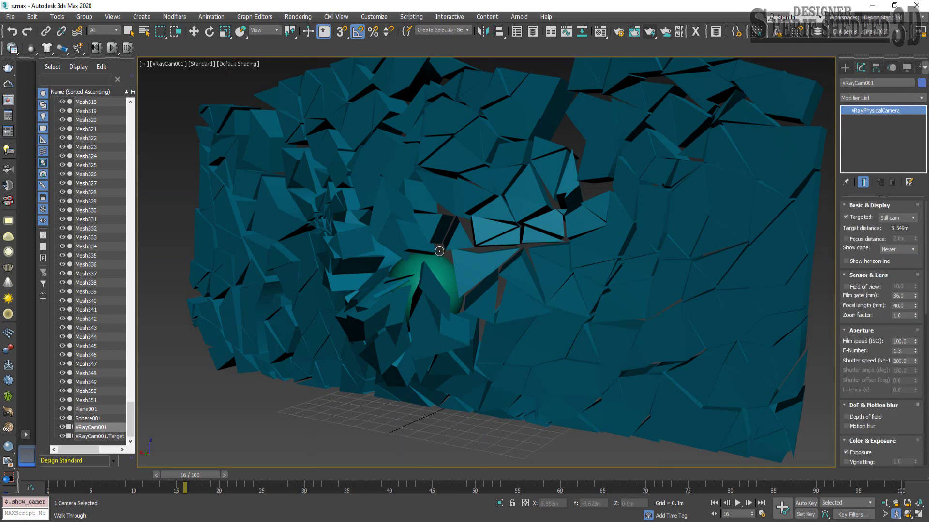
right_click(697, 421)
In the four-view layout, place VRayPlane001 and VRayPlane002 below the wall in the side view.
click(917, 515)
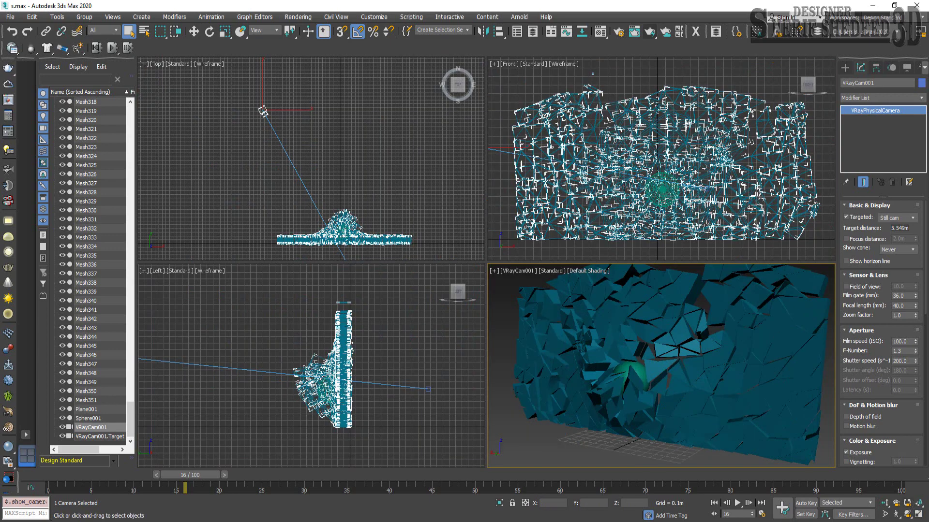
mouse_move(323, 430)
middle_down()
mouse_move(317, 375)
mouse_move(316, 385)
middle_up()
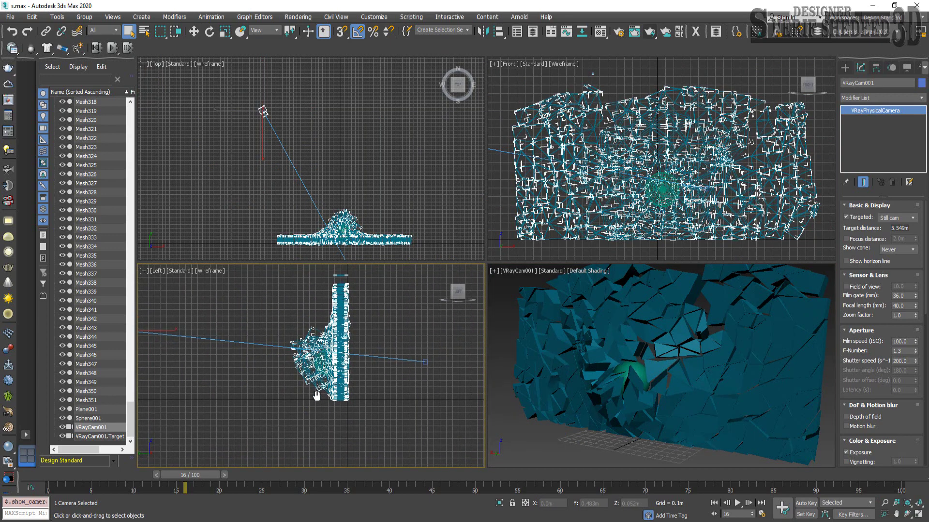
click(843, 68)
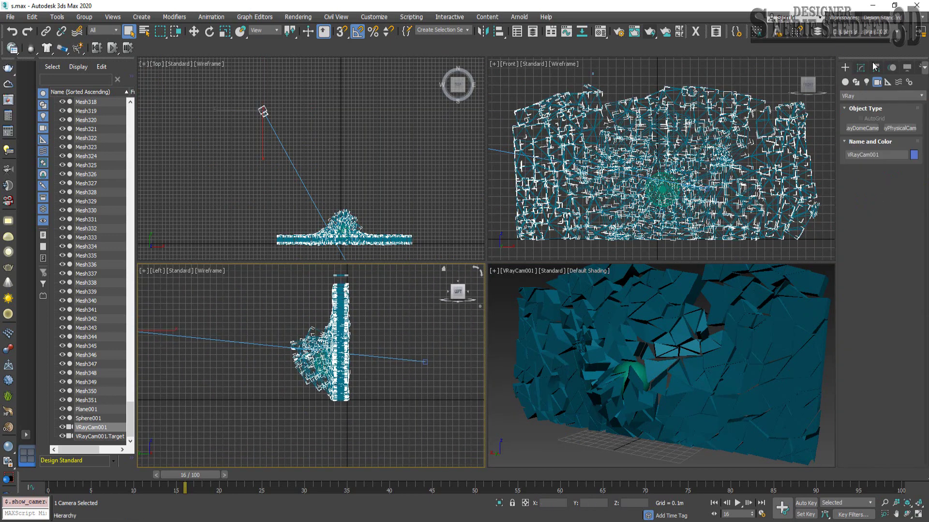
click(855, 96)
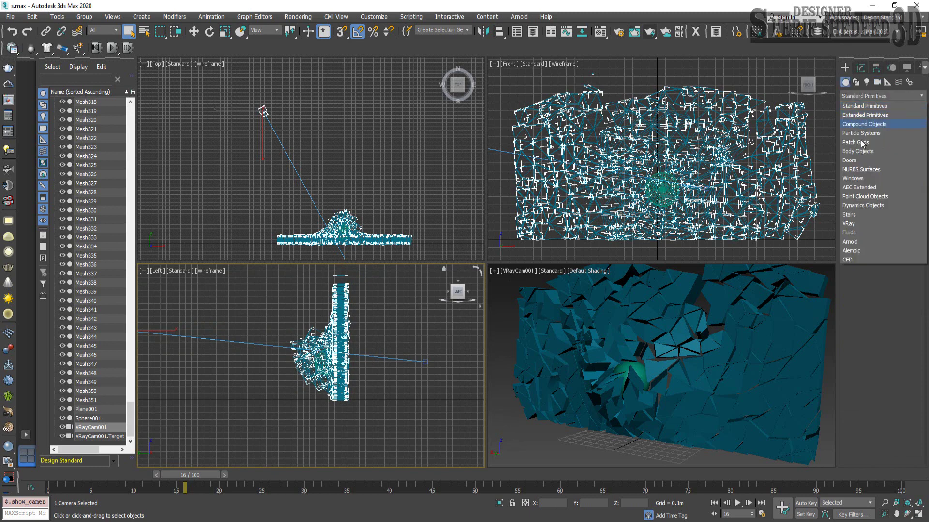
click(857, 223)
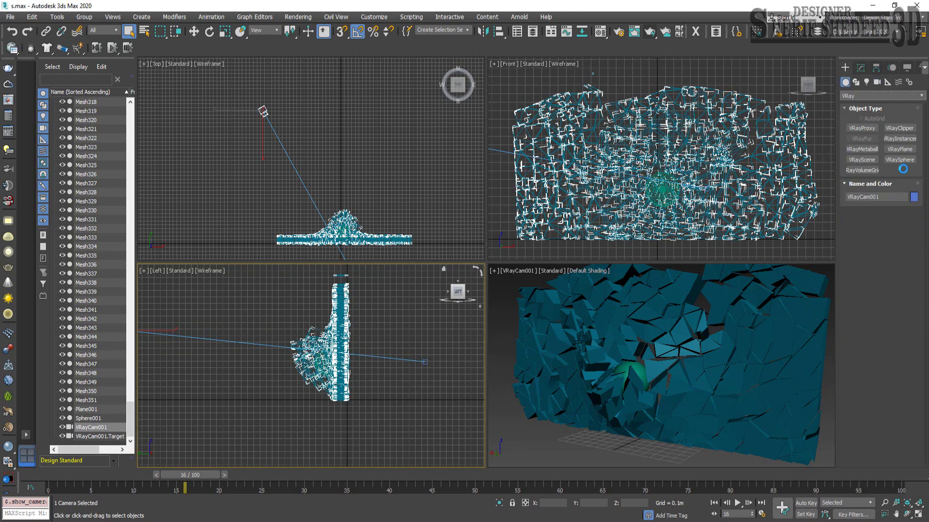
click(900, 149)
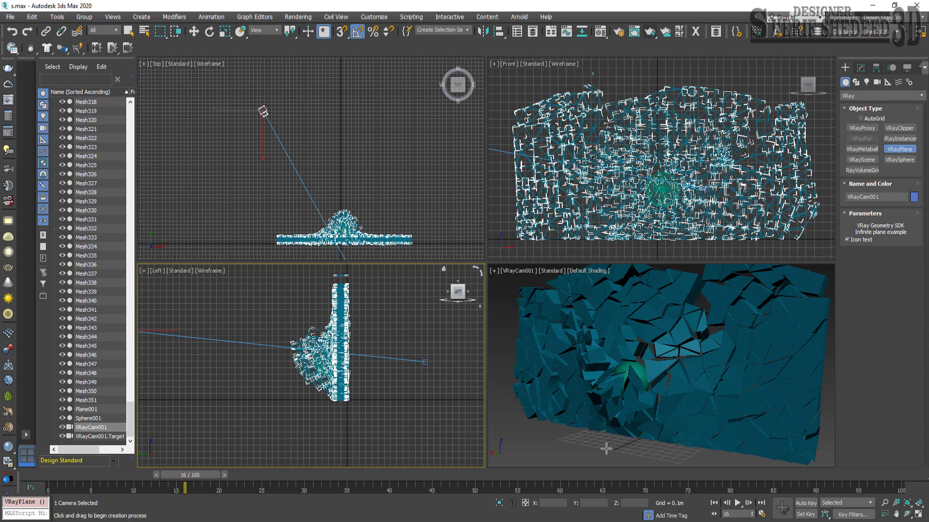
click(623, 446)
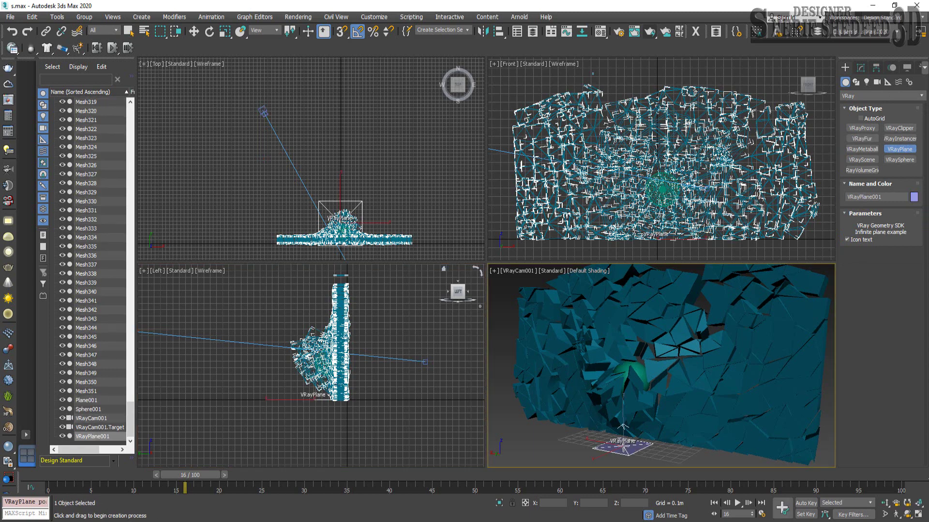
click(664, 423)
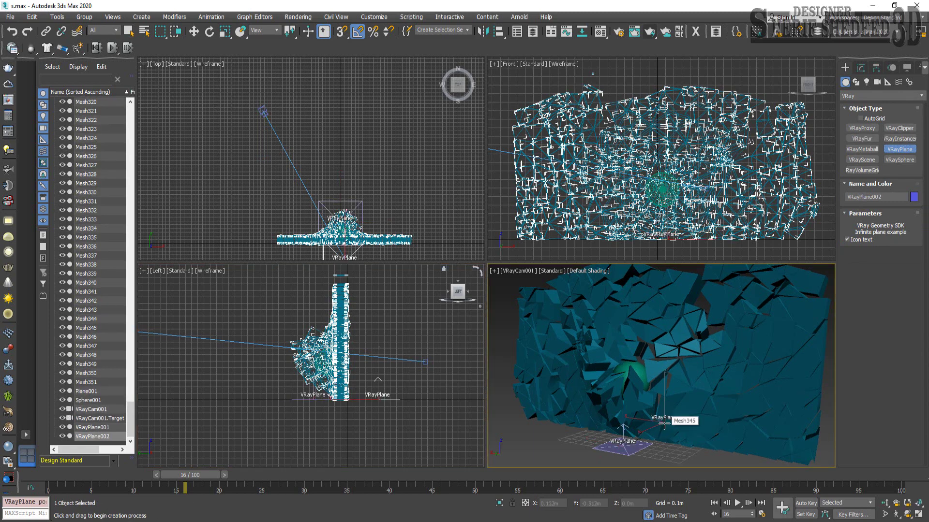
click(384, 397)
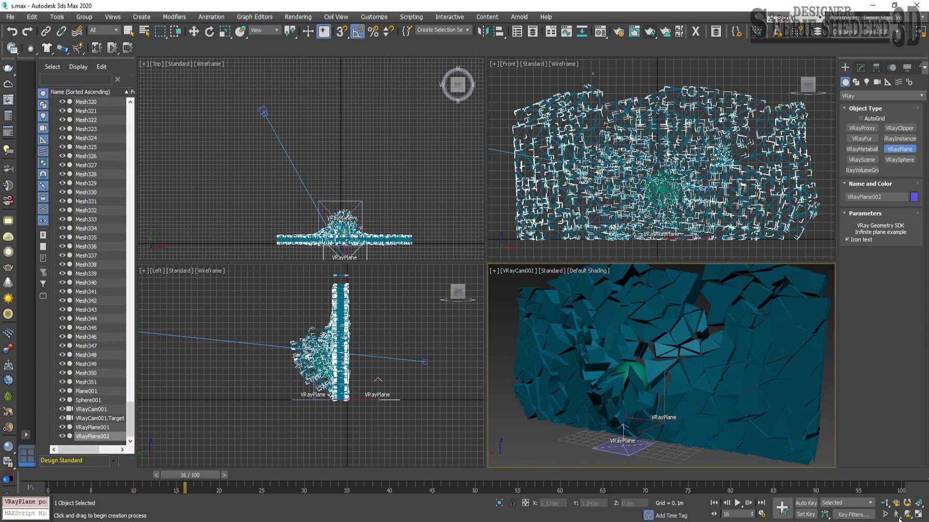
Maximize the side view and isolate VRayPlane001 and VRayPlane002 together.
key(alt+w)
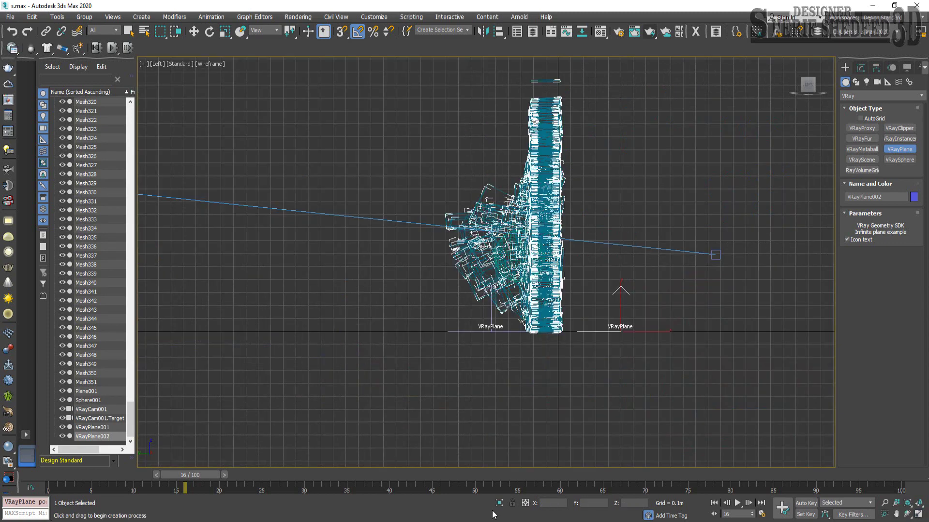
click(499, 503)
click(499, 503)
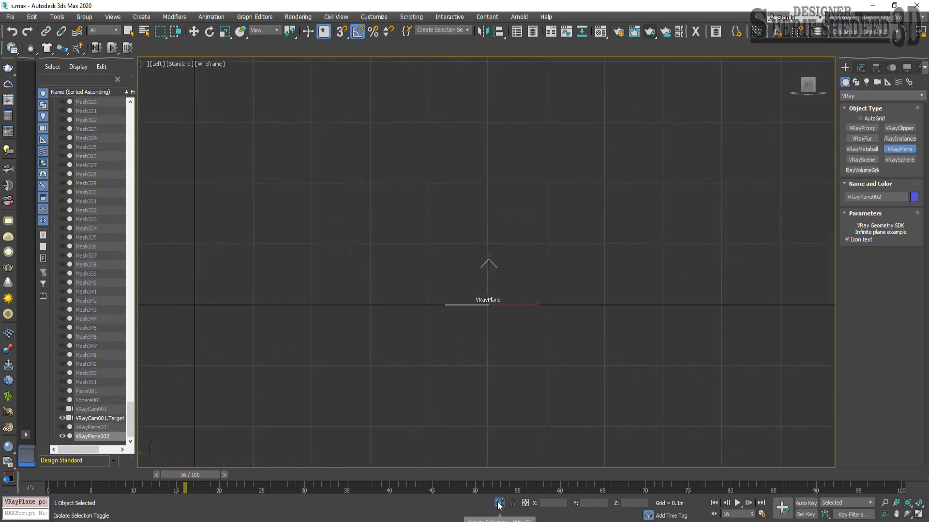
right_click(438, 373)
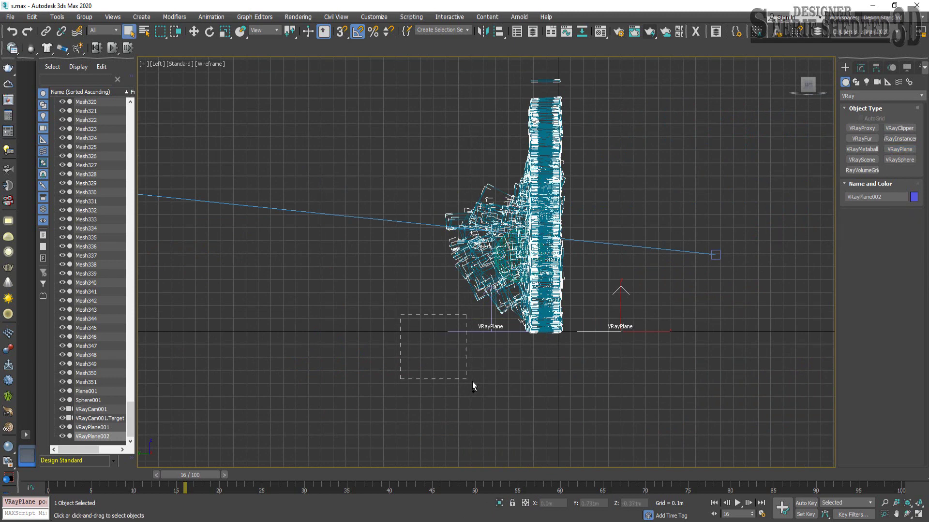
ctrl+drag(472, 381, 472, 382)
click(499, 503)
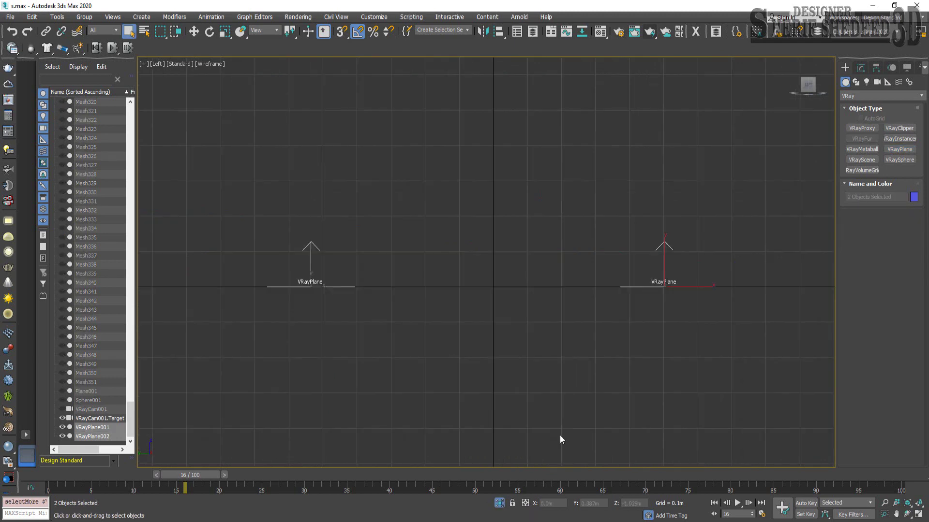
Move VRayPlane002 up and to the right, clear of VRayPlane001.
right_click(657, 278)
click(677, 282)
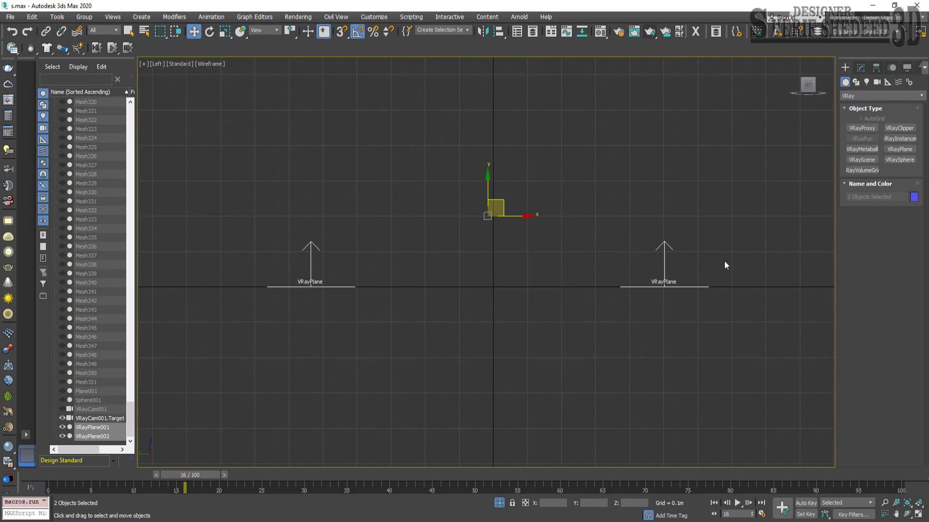
click(666, 252)
drag(662, 260, 672, 250)
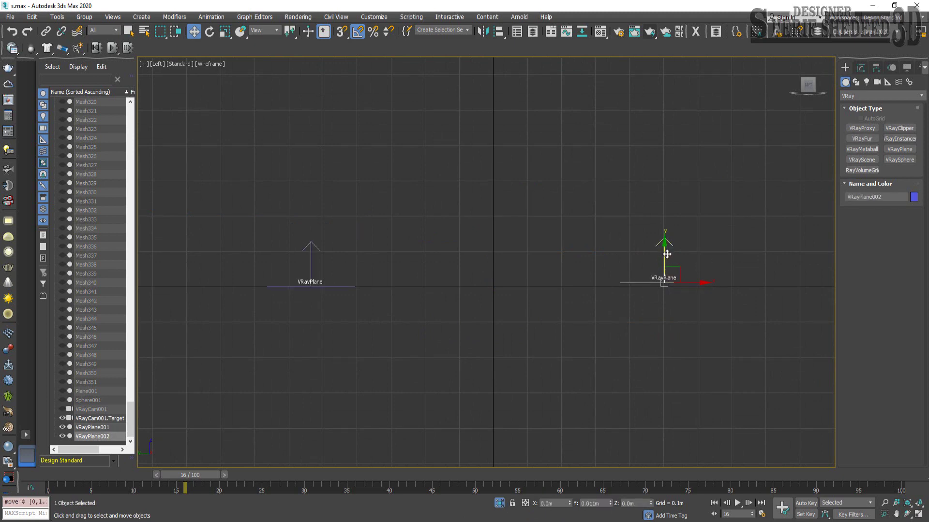
middle_drag(678, 283, 407, 288)
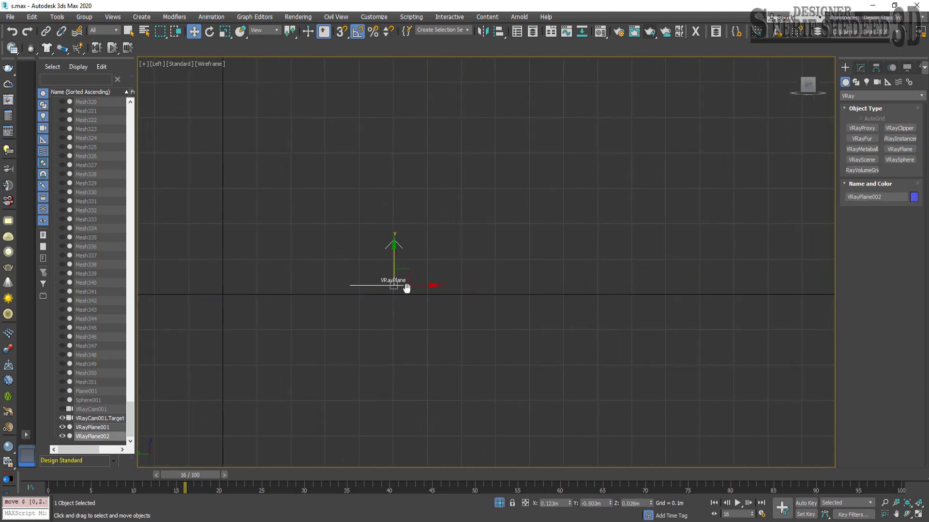
drag(409, 284, 609, 279)
Rotate VRayPlane002 -15° on X, unhide all objects and restore four viewports.
right_click(586, 285)
click(605, 289)
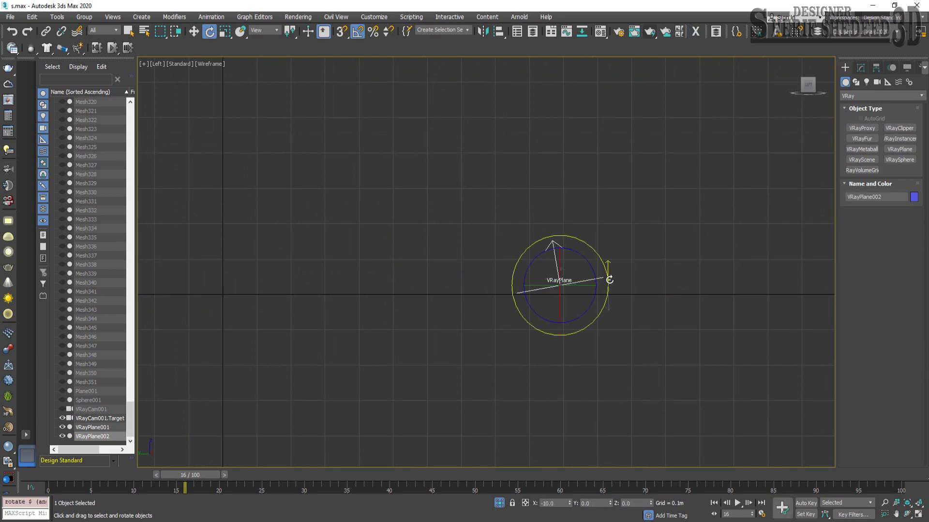
scroll(506, 307, down, 5)
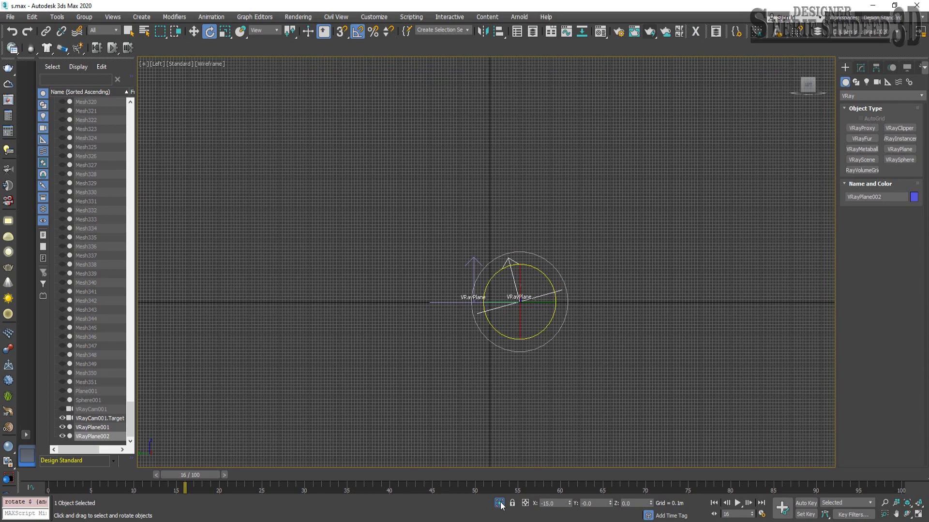
click(499, 504)
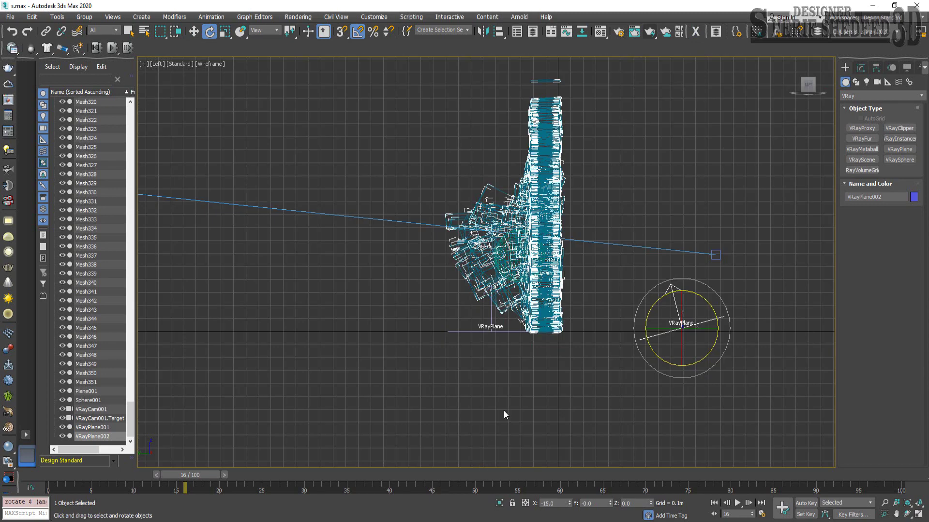
click(912, 516)
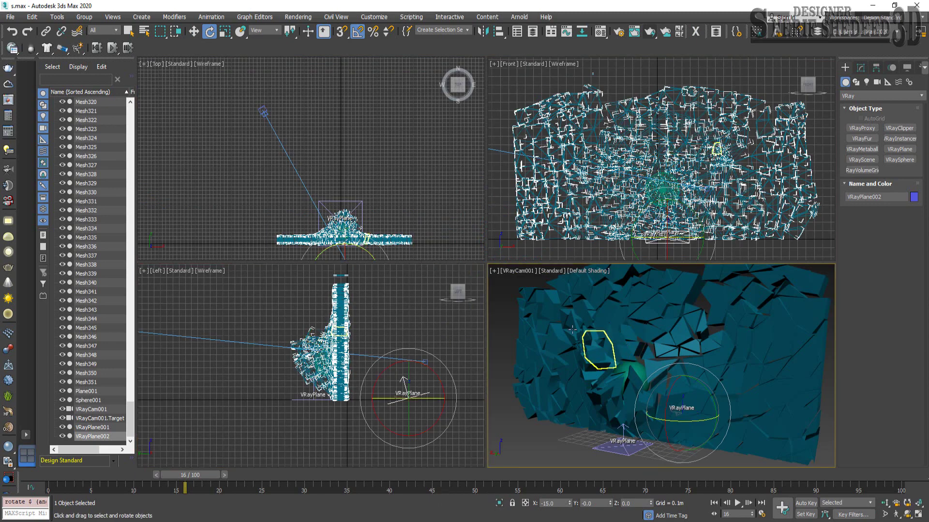
Open the Material Editor and rewind the animation to frame 0.
key(m)
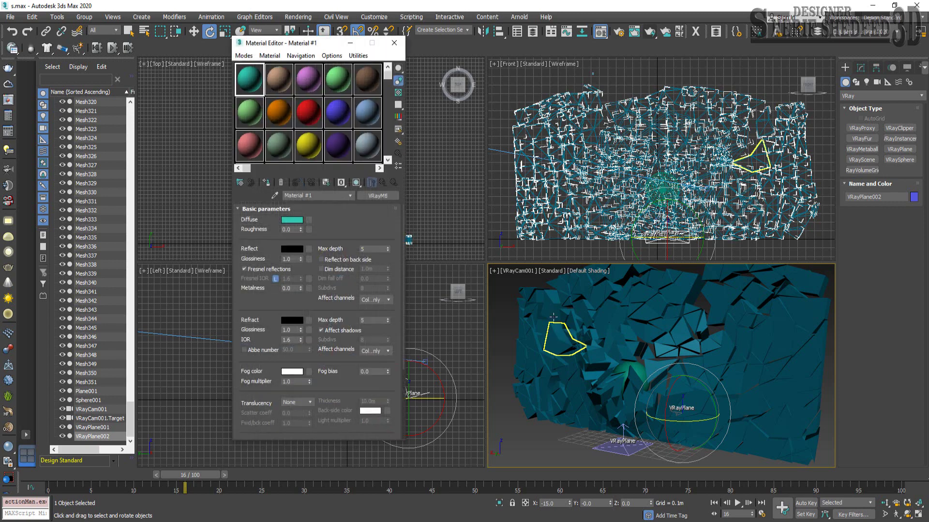
drag(187, 479, 58, 476)
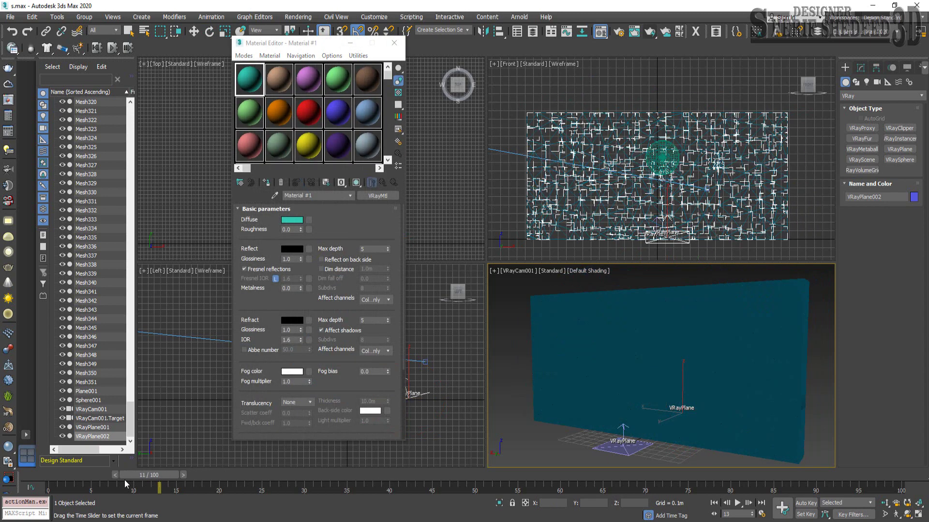
drag(295, 43, 600, 8)
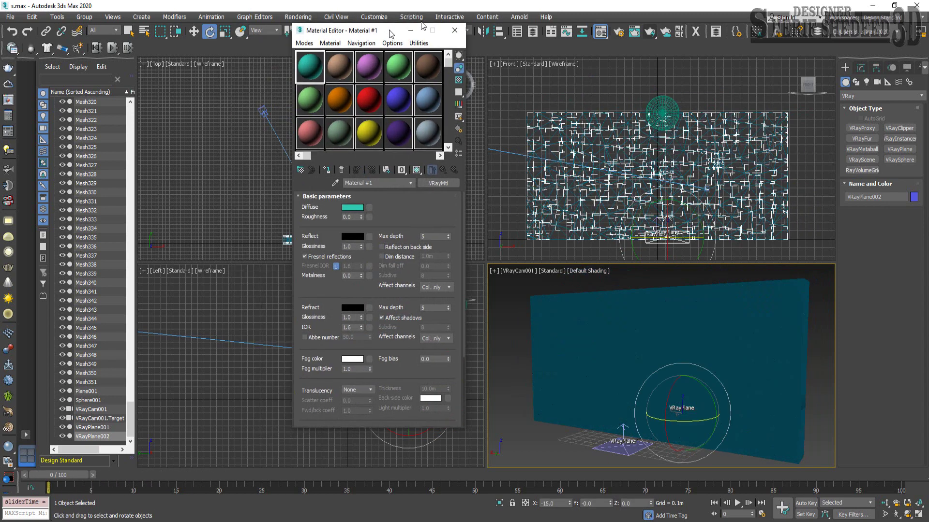
click(385, 397)
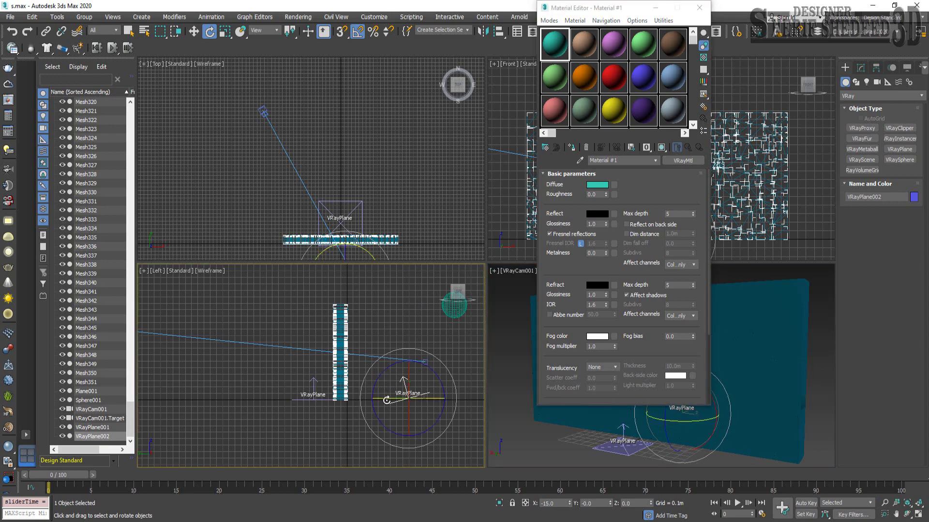
Add VRayPlane001 to the selection in Move mode and maximize the camera view.
ctrl+click(290, 394)
right_click(361, 384)
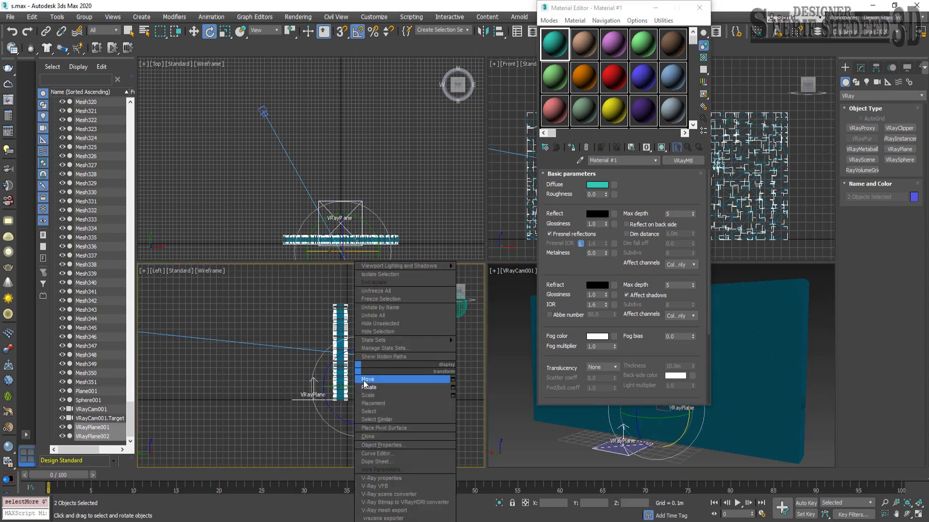
click(378, 390)
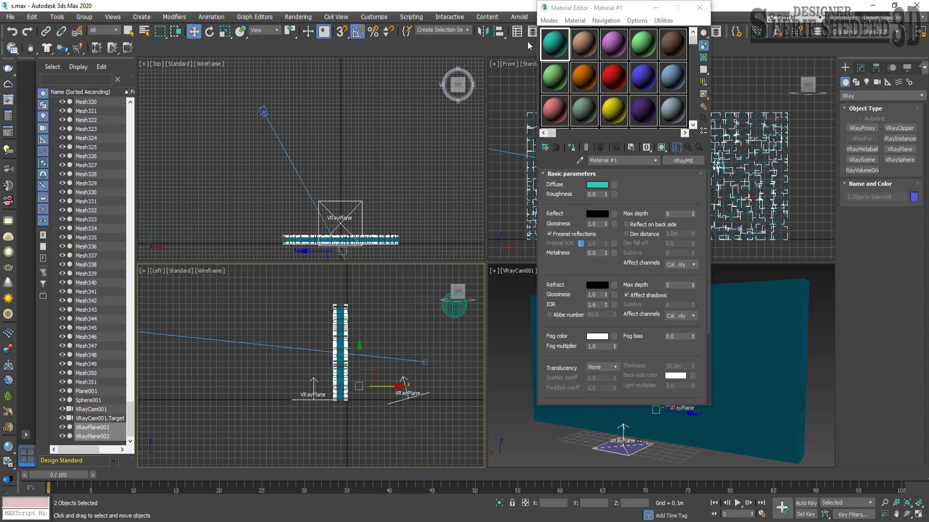
drag(603, 10, 334, 81)
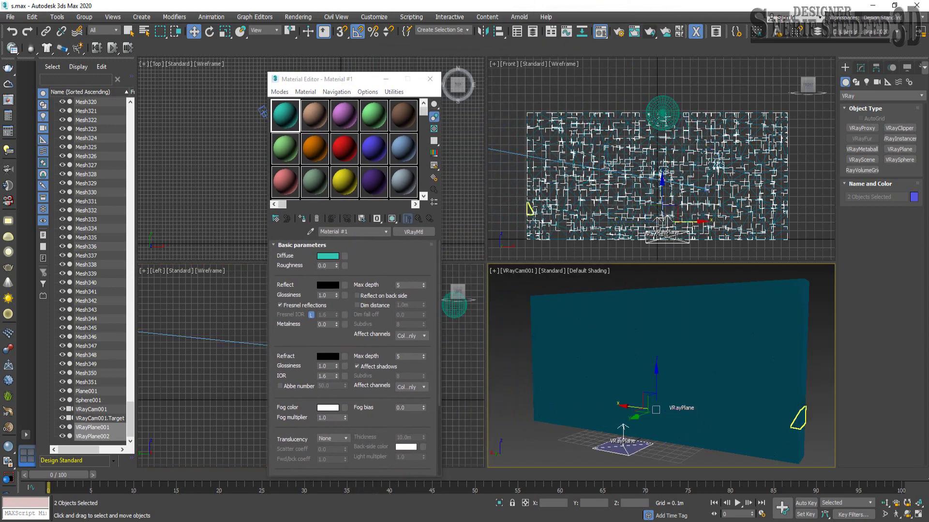
click(918, 516)
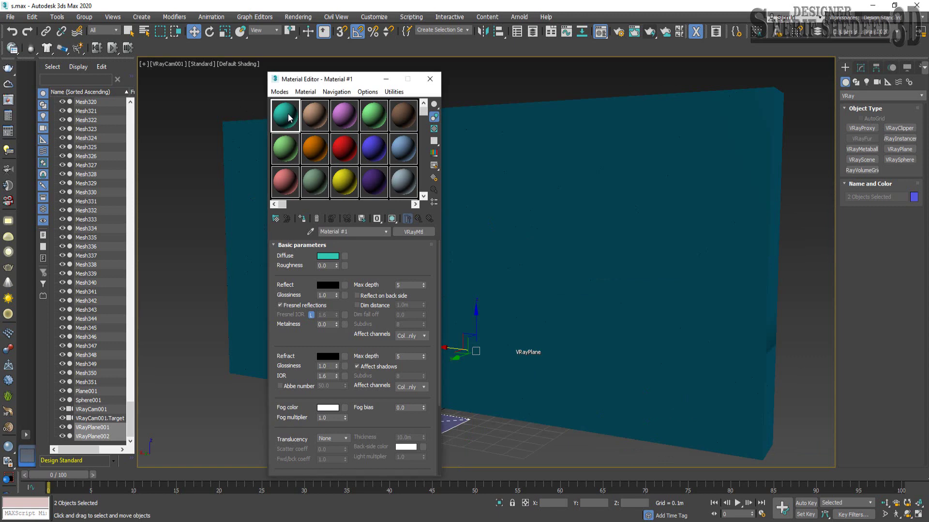
Give Material #1 a white diffuse and a grey 42 reflection colour.
click(328, 256)
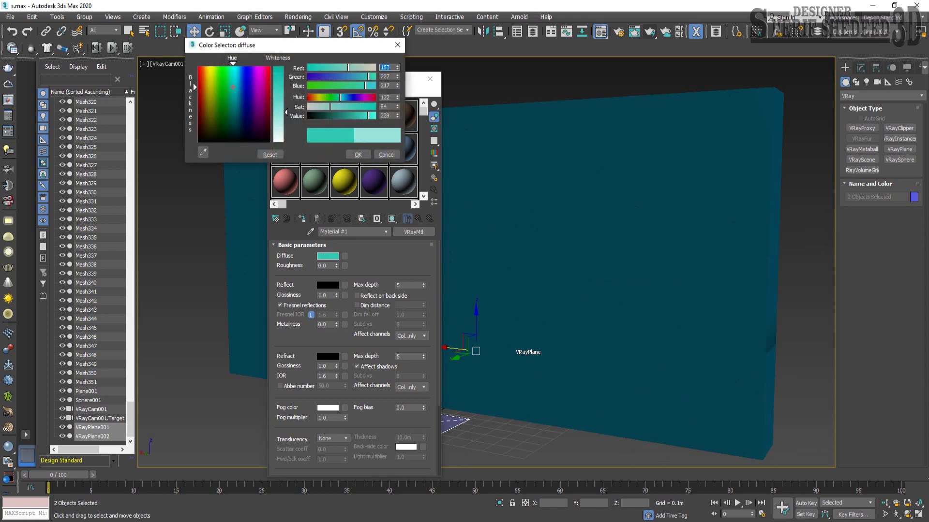
click(357, 154)
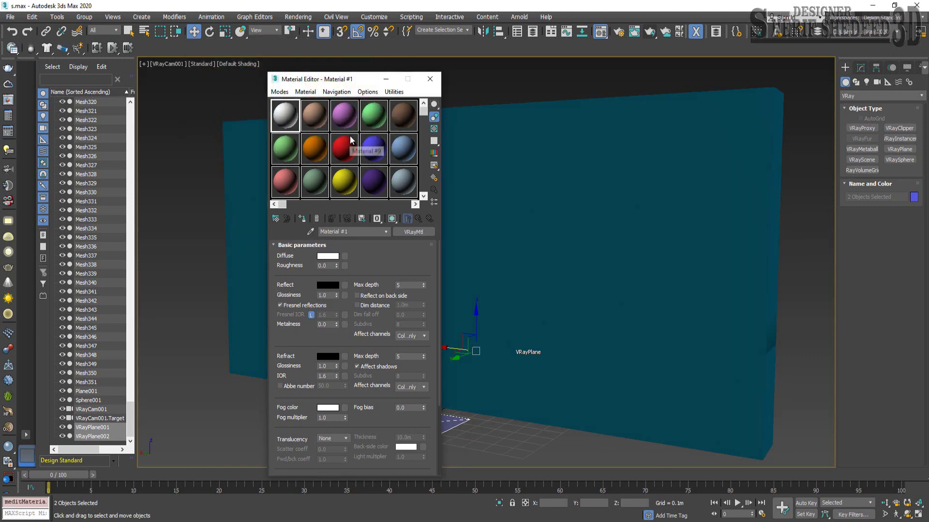
click(326, 286)
drag(286, 67, 286, 78)
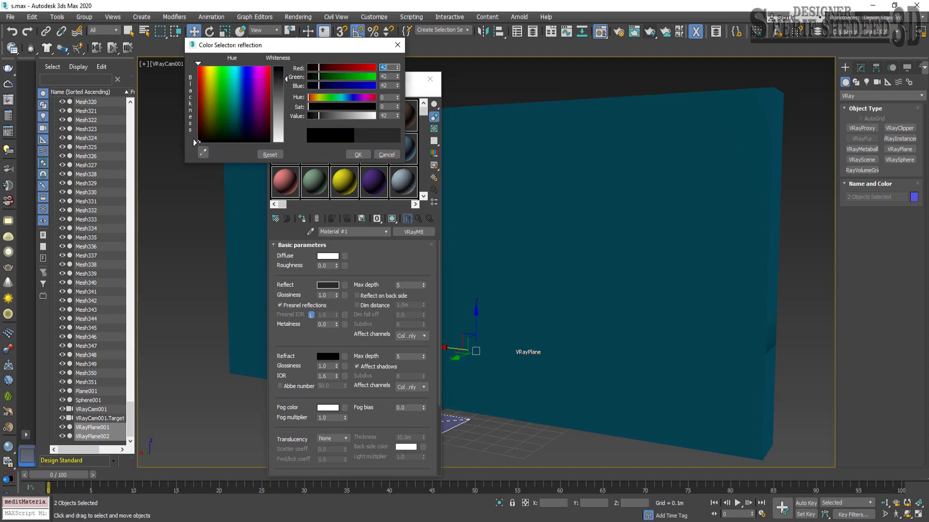
click(358, 154)
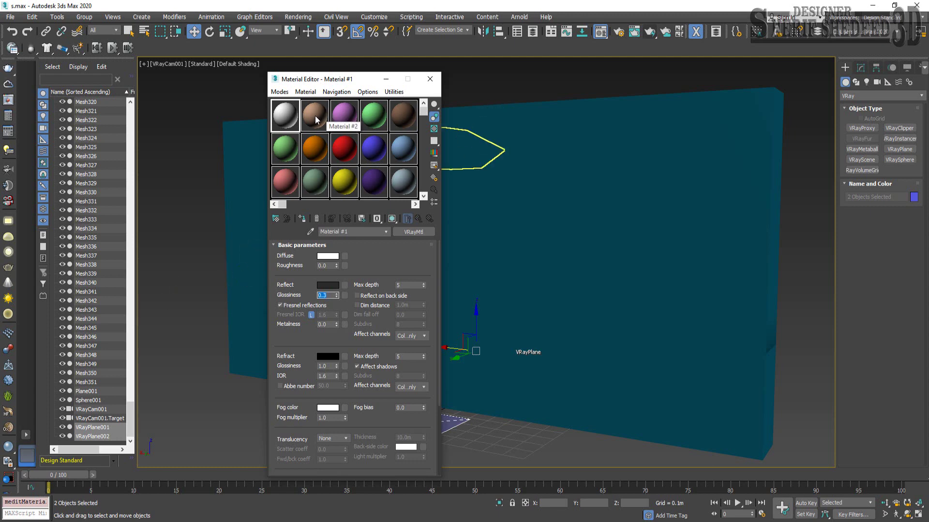
Move the Material Editor aside and maximize the Left viewport.
click(917, 513)
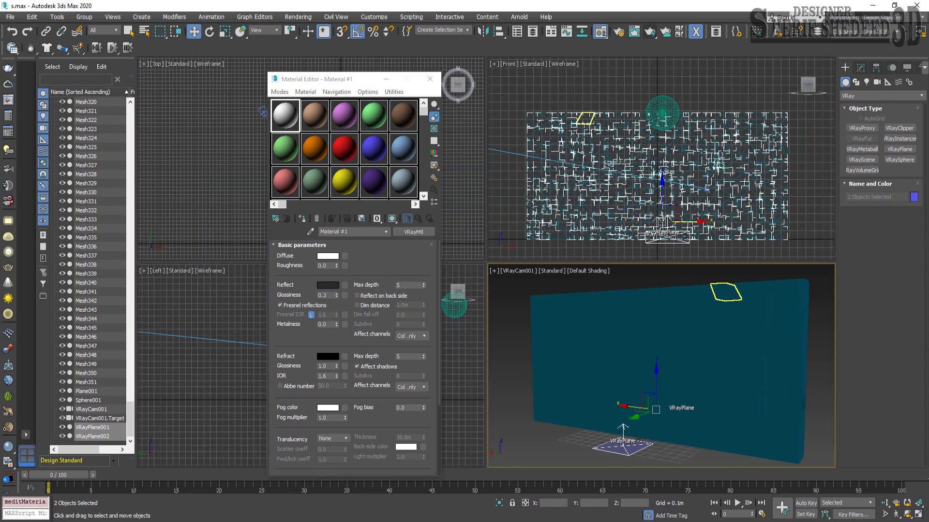
drag(323, 83, 90, 87)
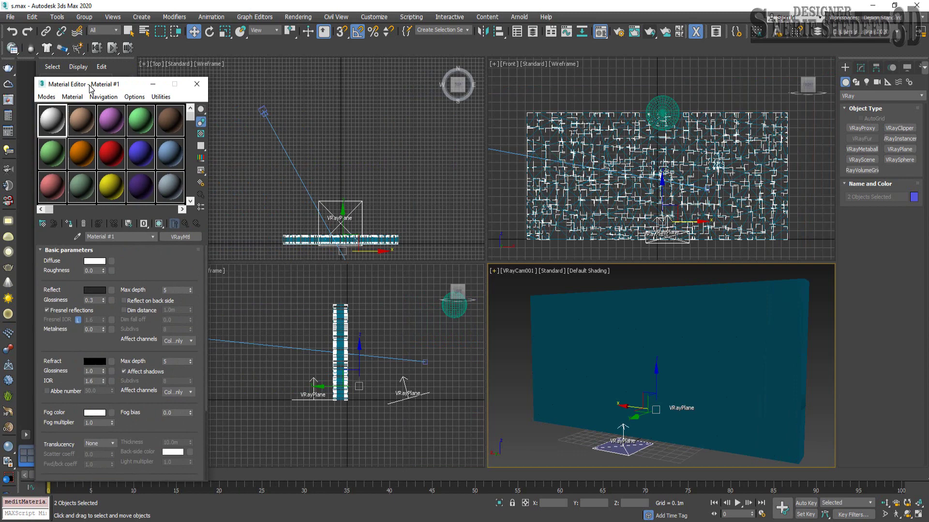
right_click(279, 320)
click(919, 515)
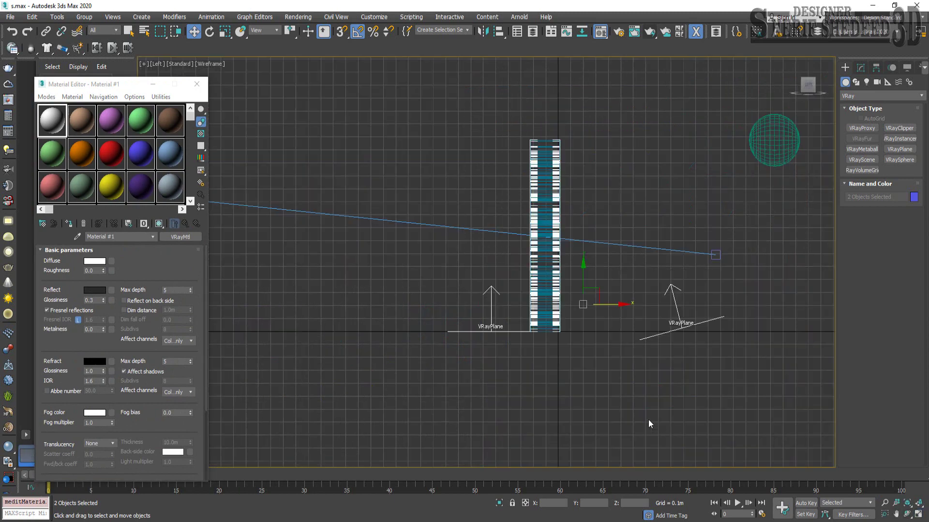
Box-select all 352 wall pieces, deselect the VRayPlane, and restore four viewports.
click(629, 392)
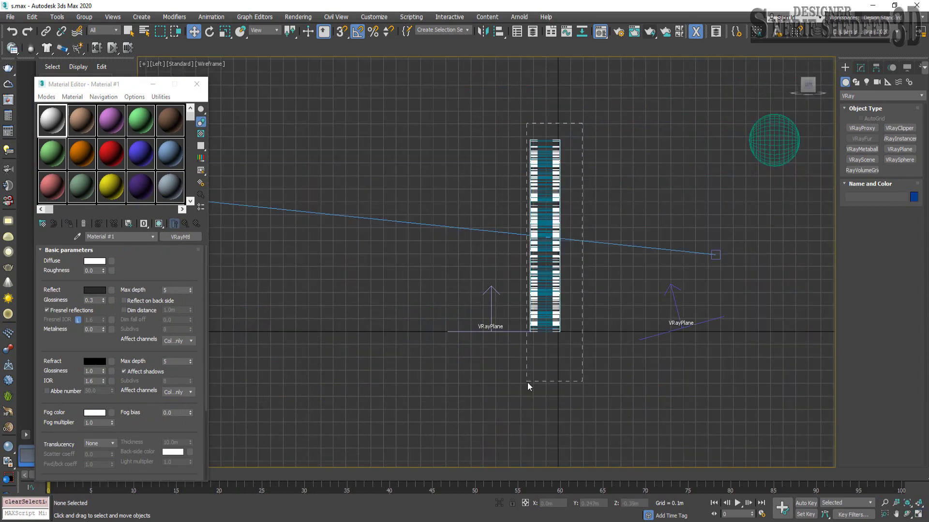
drag(527, 382, 527, 382)
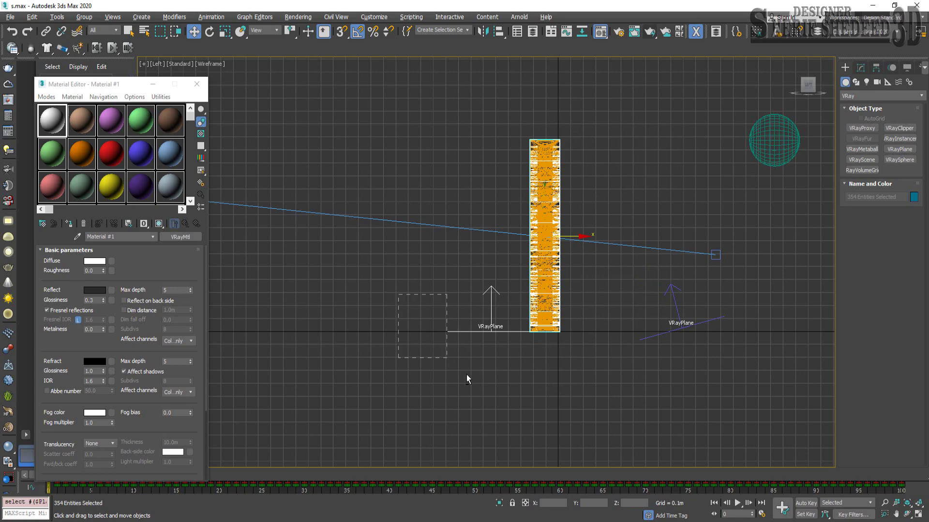
alt+click(450, 332)
middle_drag(436, 322, 608, 387)
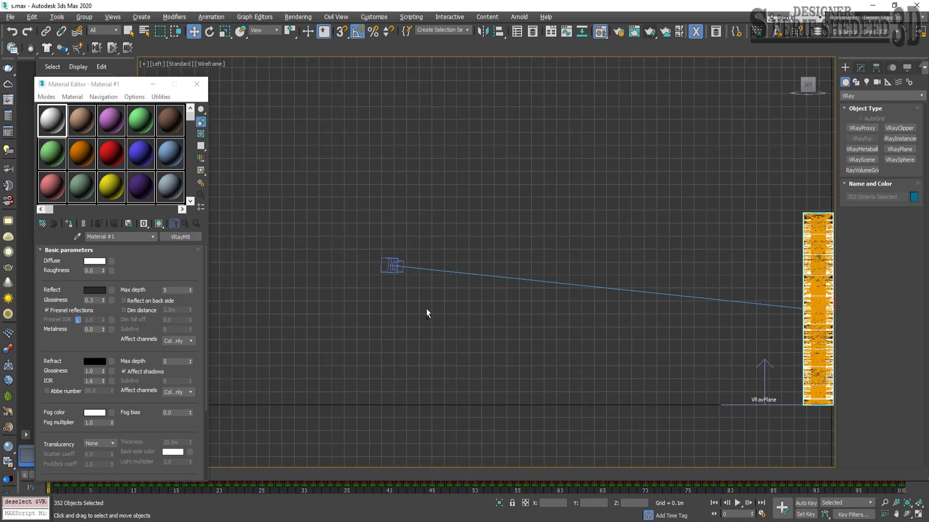
scroll(508, 274, down, 3)
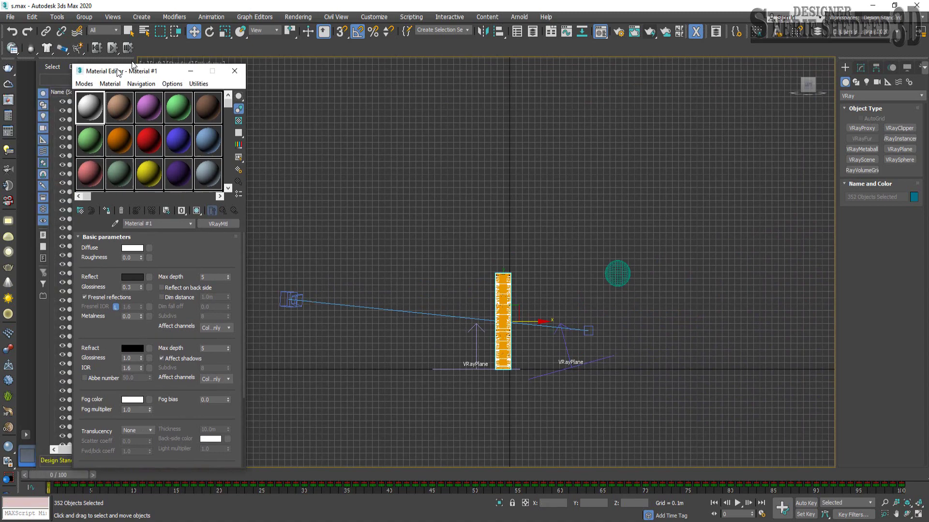
drag(78, 88, 210, 61)
click(917, 514)
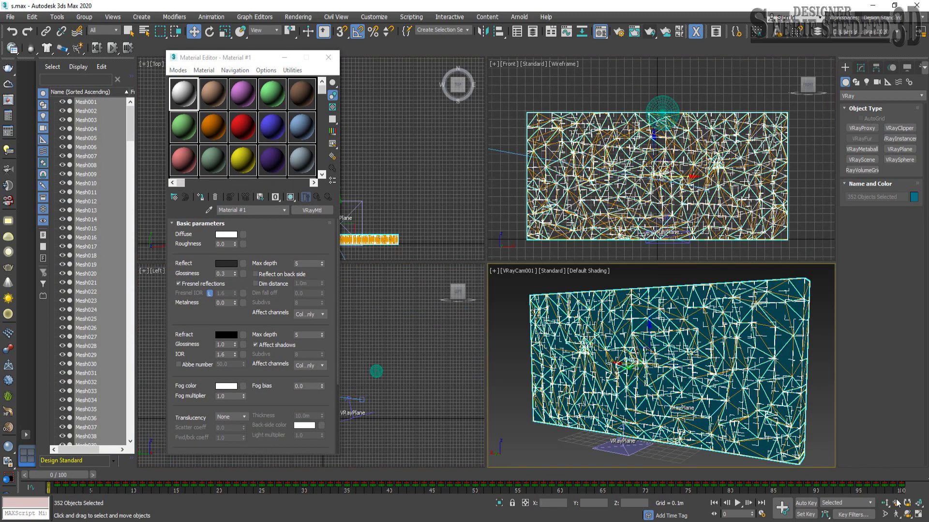
Activate Material #2 with a checkered preview and darken its diffuse toward blue-grey.
click(917, 514)
double_click(211, 93)
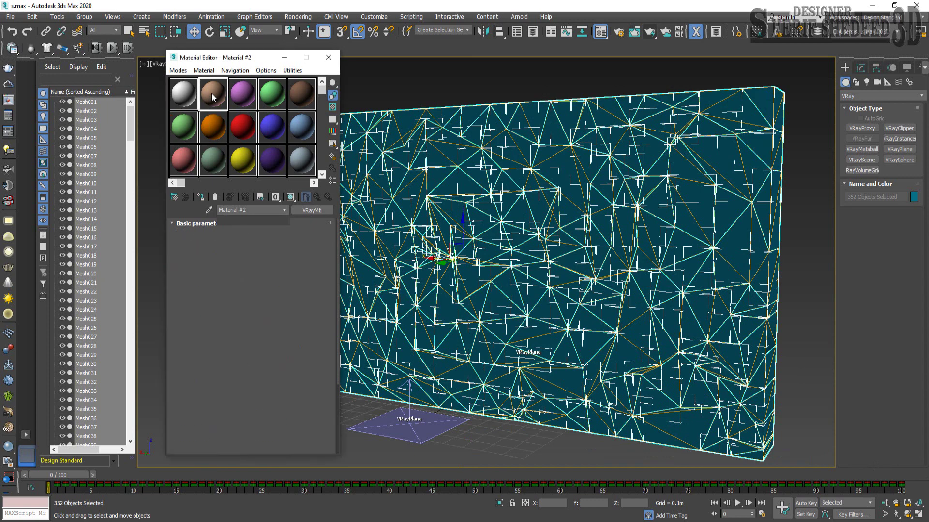
click(333, 108)
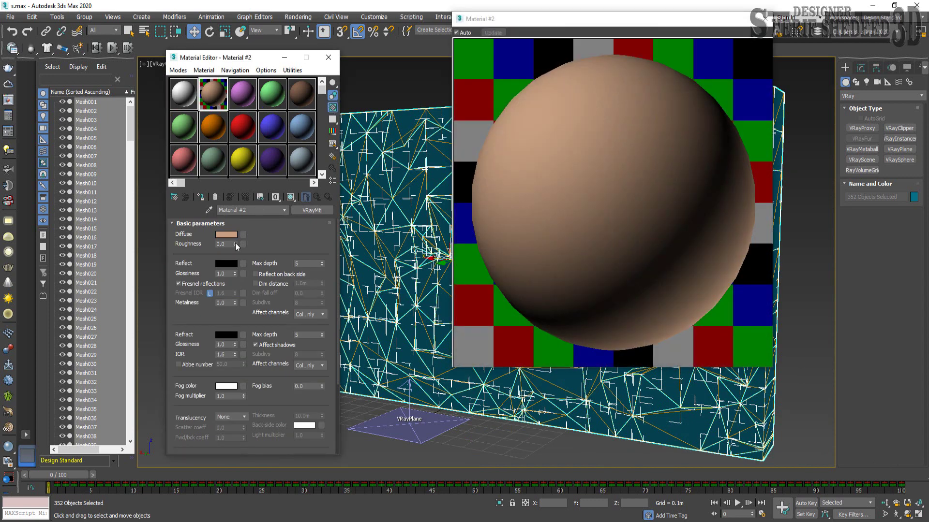
click(227, 234)
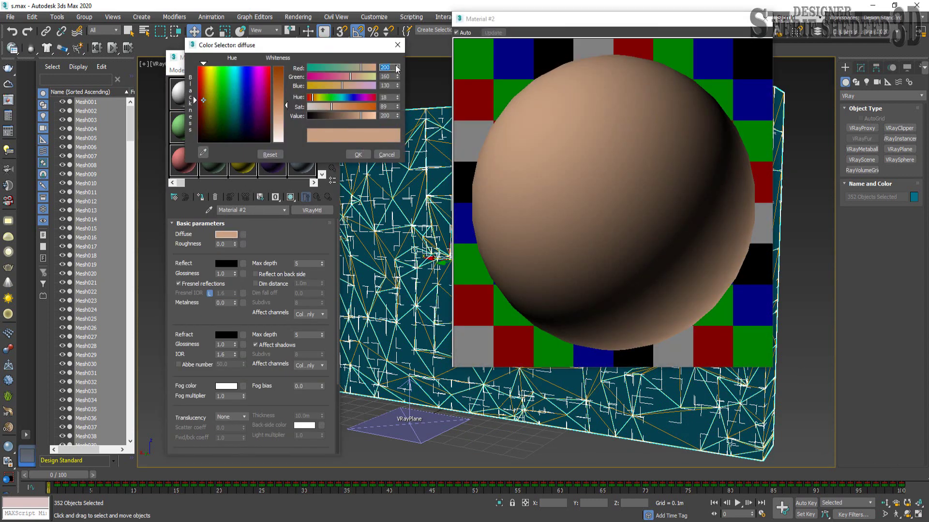
drag(236, 127, 239, 137)
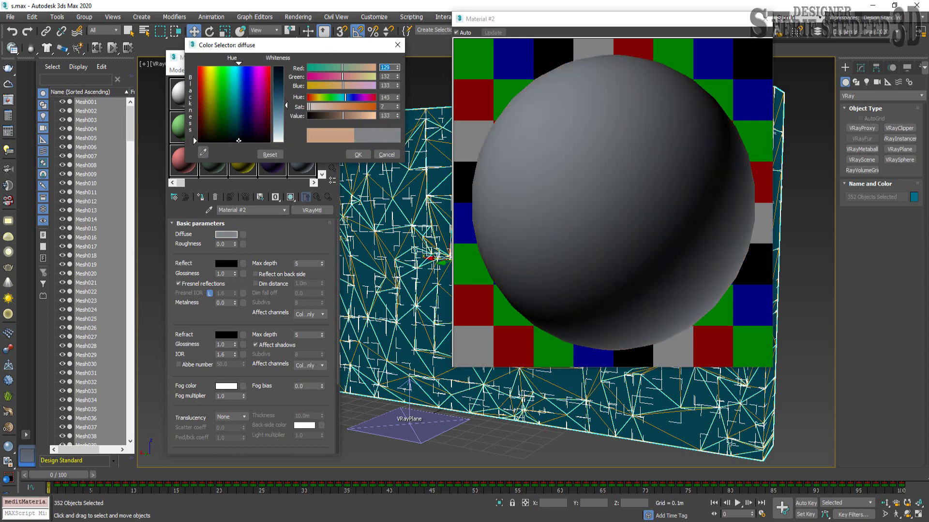
drag(279, 106, 279, 82)
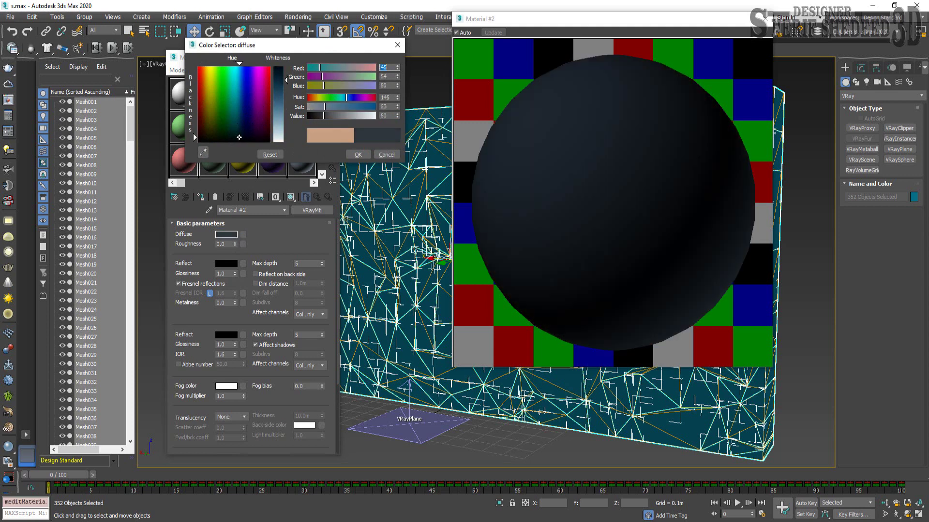
drag(240, 141, 239, 133)
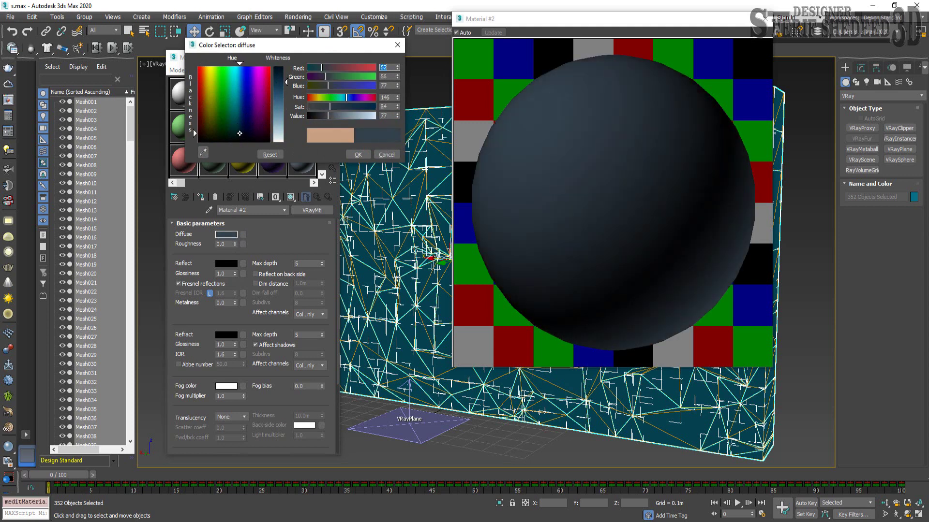
Set the Material #2 diffuse to Green 56, Blue 38 and assign it to the wall fragments.
double_click(392, 76)
text(56)
key(Return)
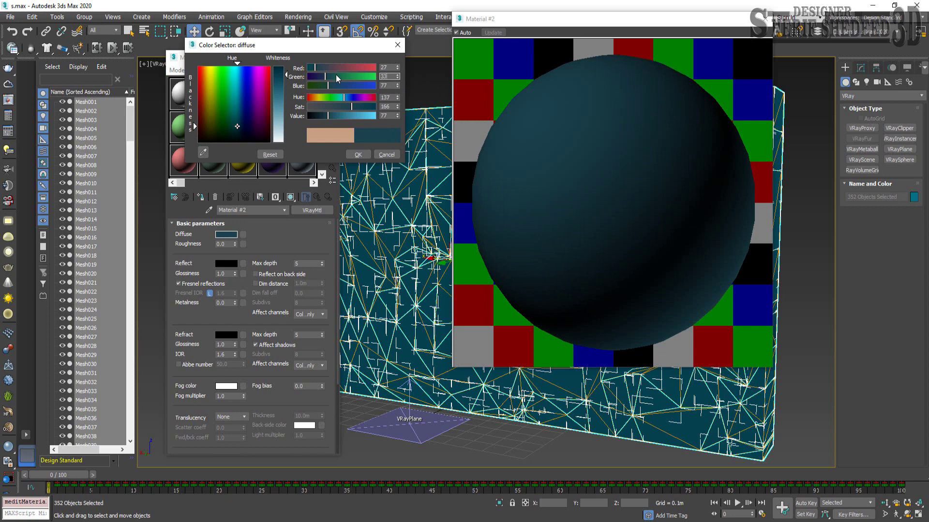
text(3)
key(Tab)
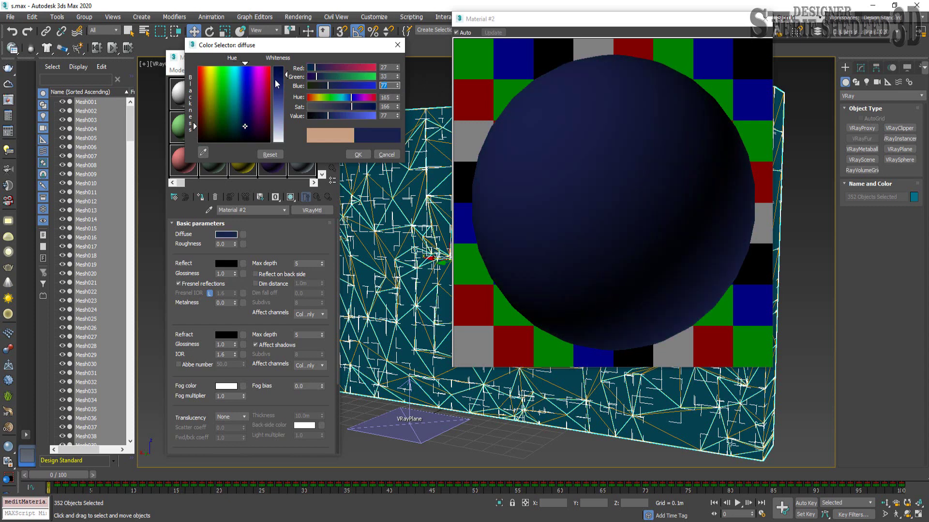
text(38)
key(Tab)
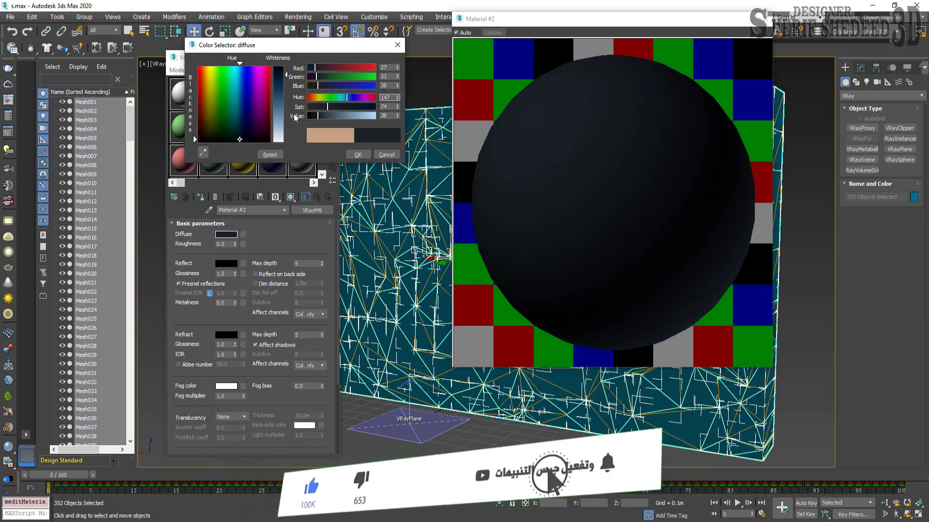
click(358, 154)
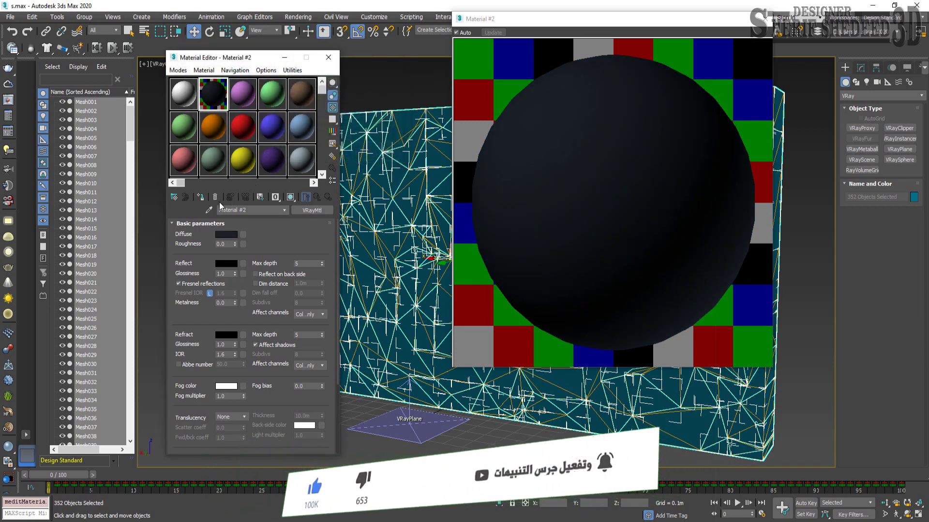
click(201, 197)
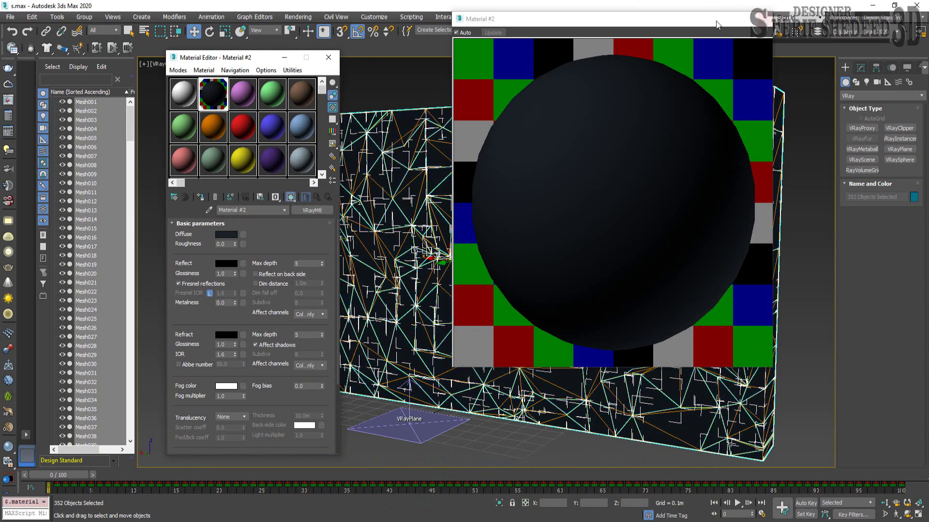
Close the enlarged preview and set Material #2 reflection to dark grey.
drag(717, 24, 482, 58)
click(529, 51)
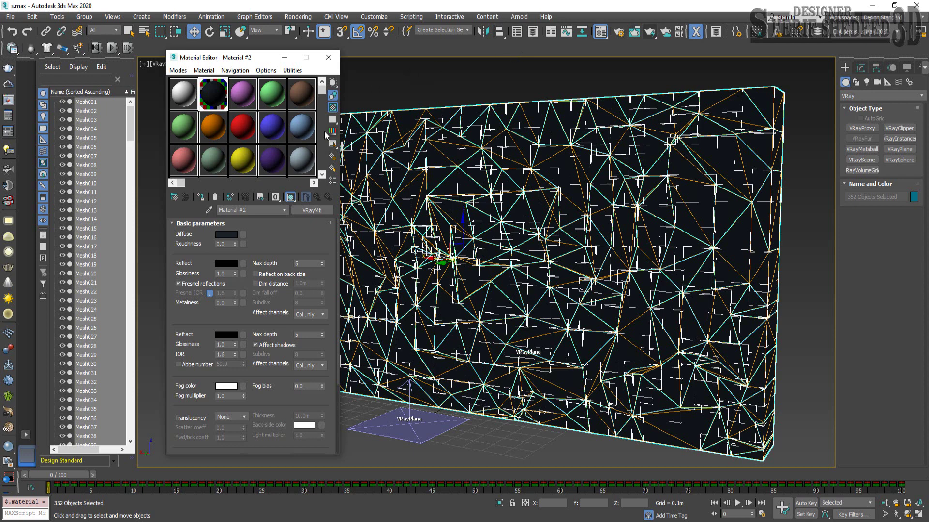
drag(201, 252, 205, 252)
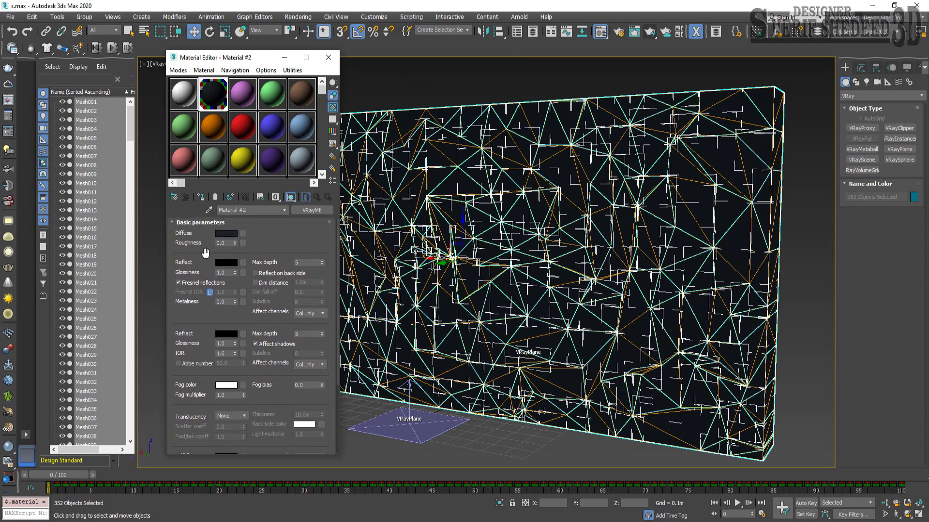
click(228, 263)
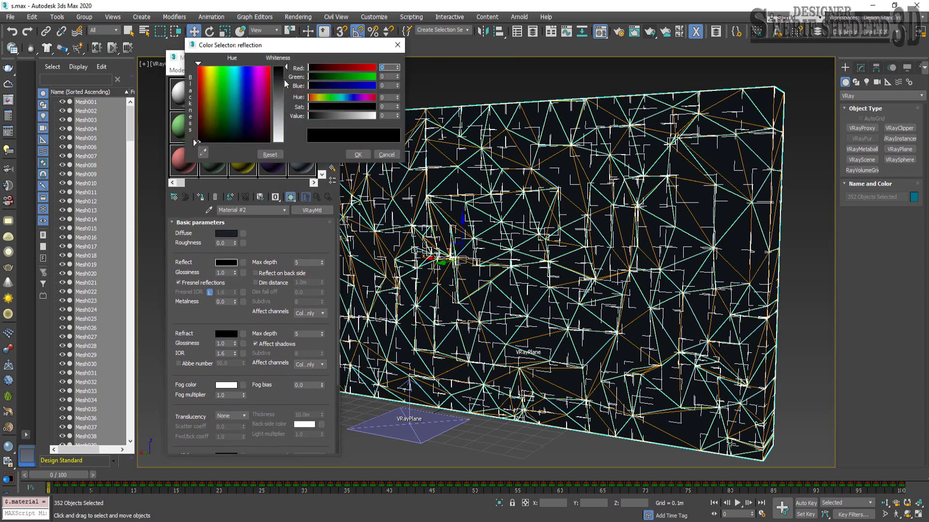
click(284, 79)
click(358, 154)
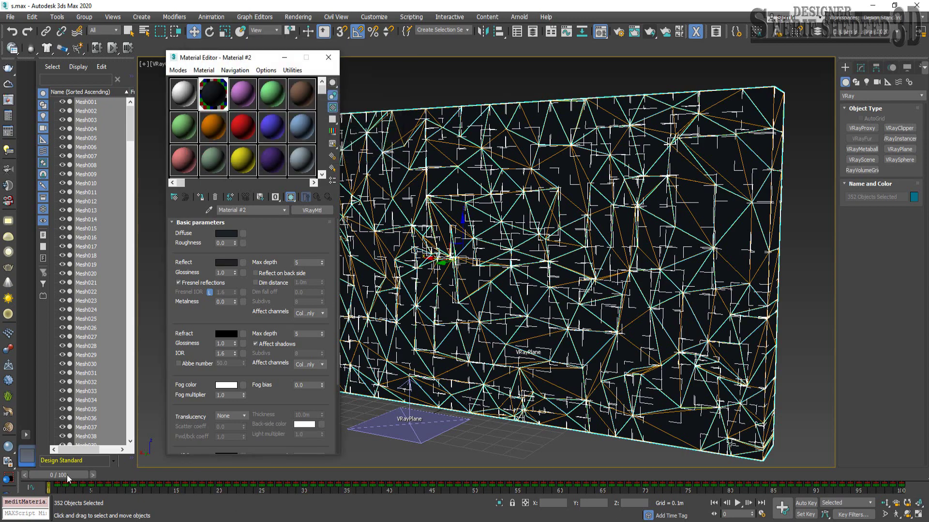
Advance the animation to frame 20 and select Sphere001 with the Move tool.
drag(68, 479, 232, 481)
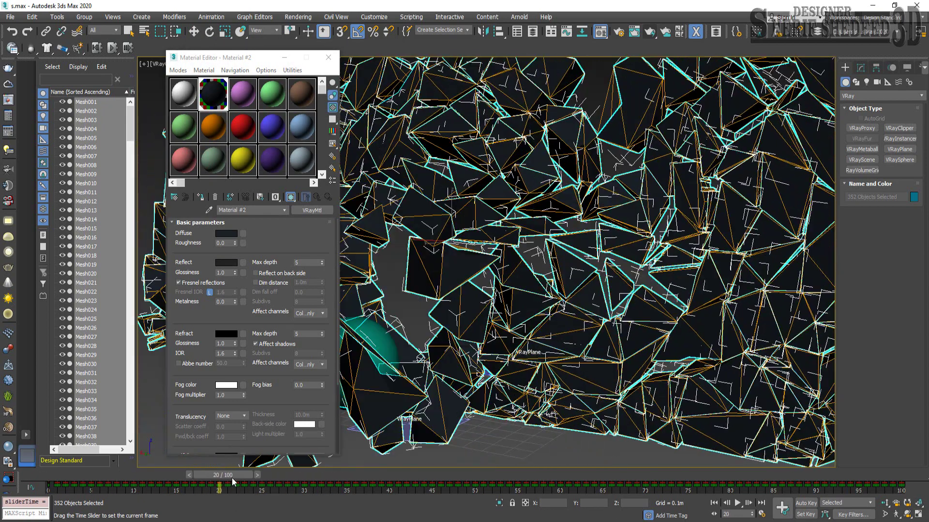
key(w)
click(385, 342)
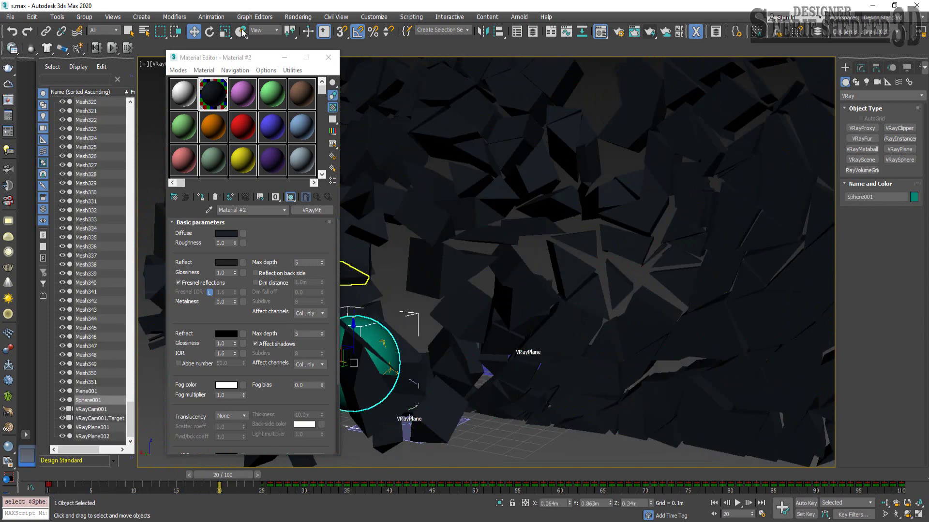
drag(236, 59, 562, 56)
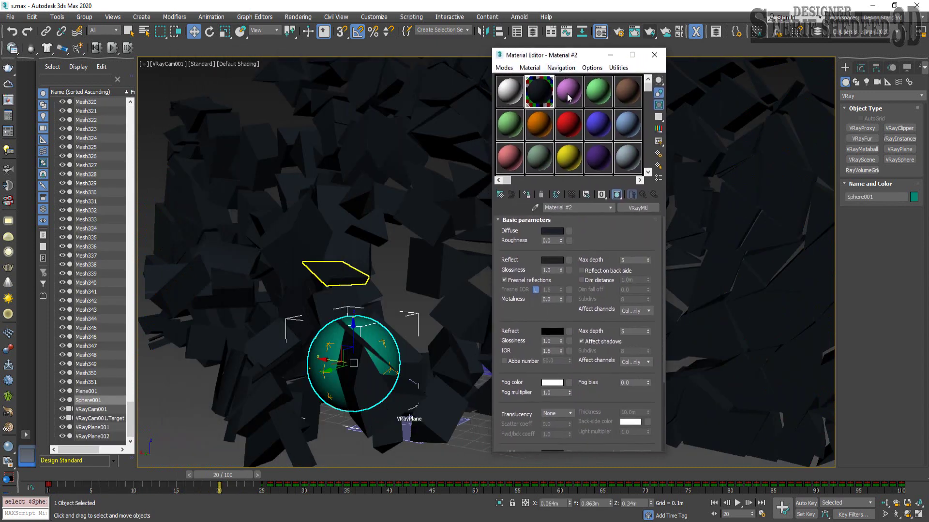
Select the Material #3 slot and open its enlarged preview with a checkered background.
click(567, 94)
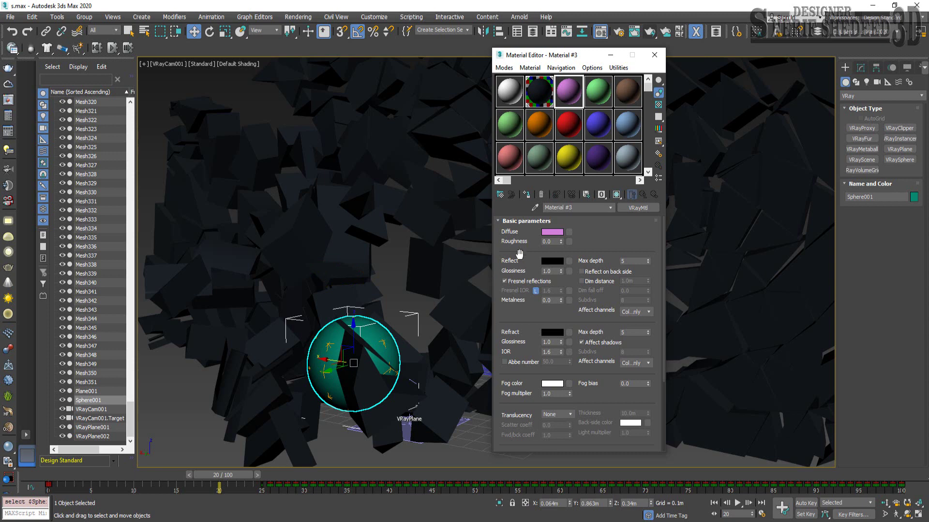
click(538, 106)
double_click(568, 92)
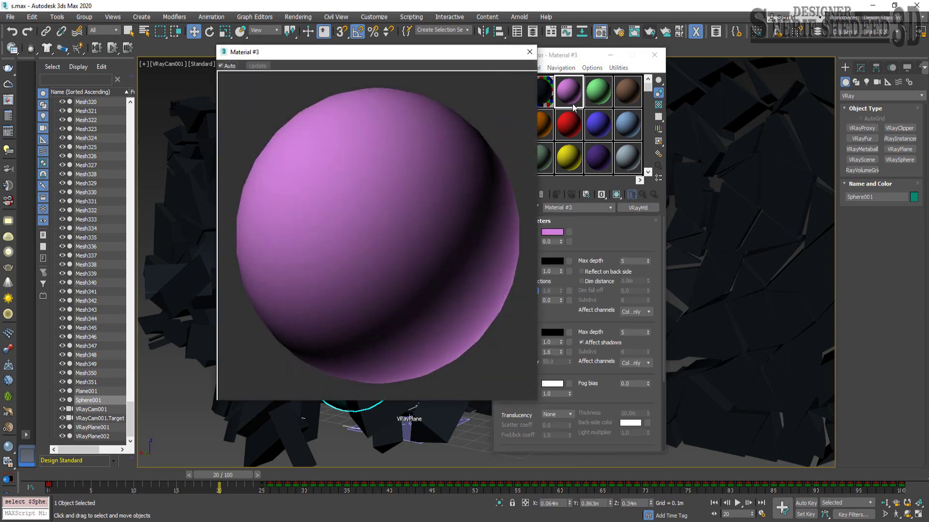
drag(481, 56, 909, 52)
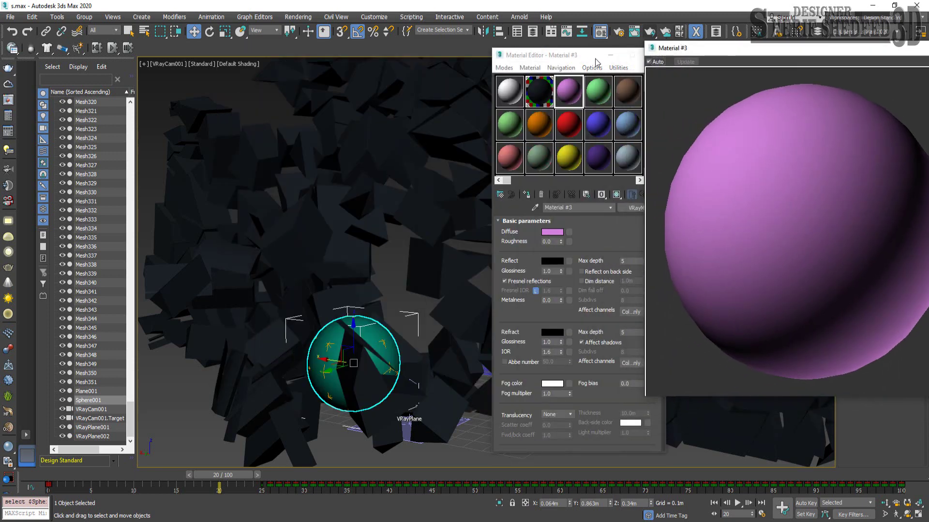
drag(596, 60, 565, 43)
click(627, 88)
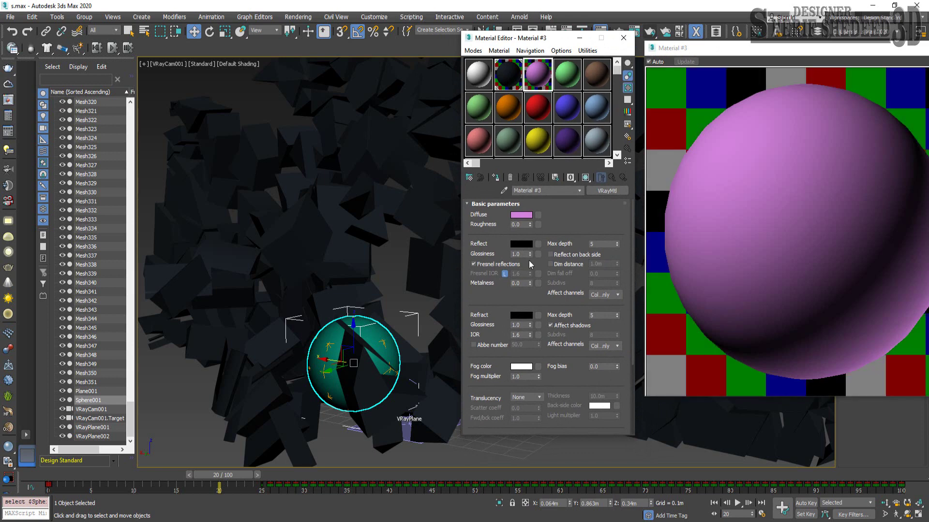
Change the Material #3 diffuse from pink to a dark brown.
click(519, 215)
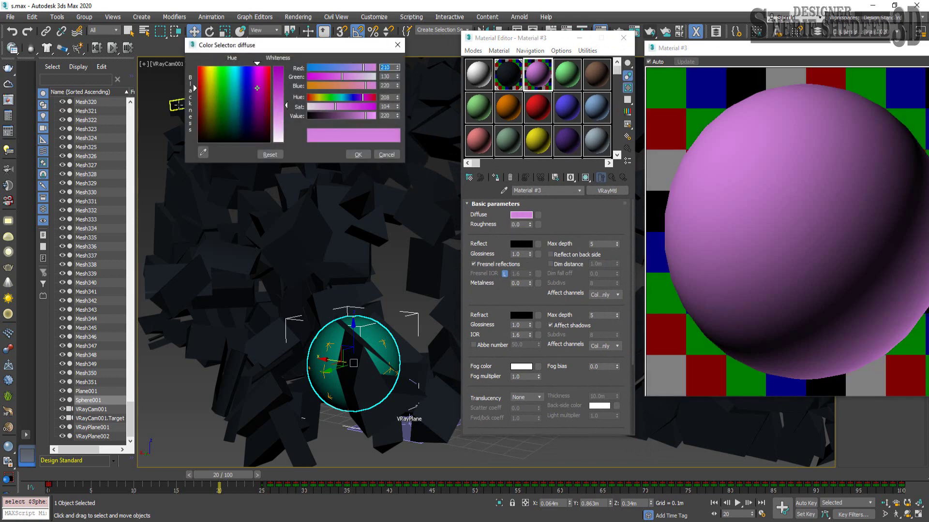
drag(256, 97, 205, 139)
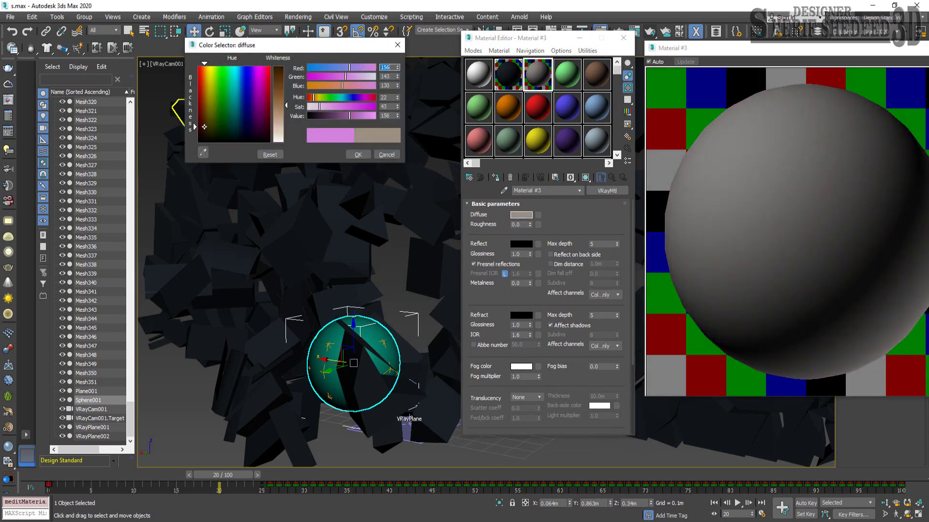
drag(285, 105, 285, 68)
drag(203, 140, 203, 124)
drag(285, 67, 286, 65)
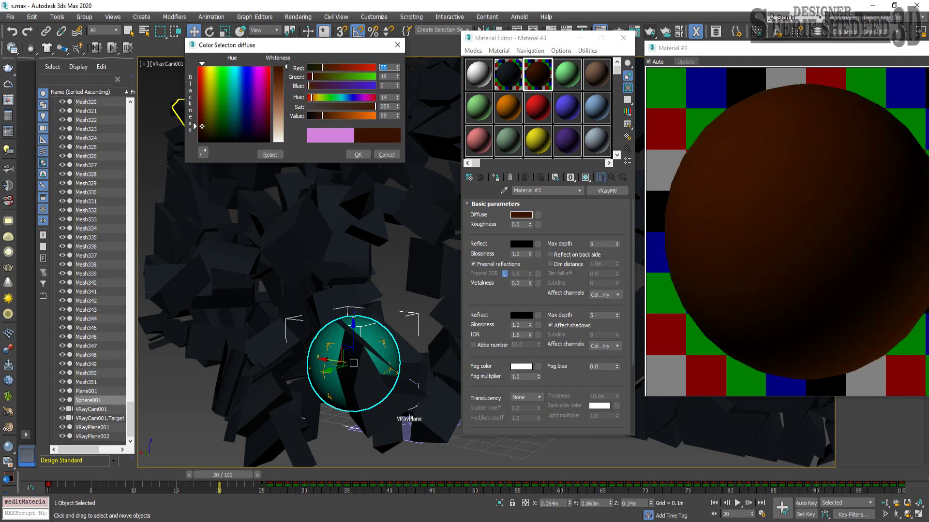
drag(202, 126, 202, 127)
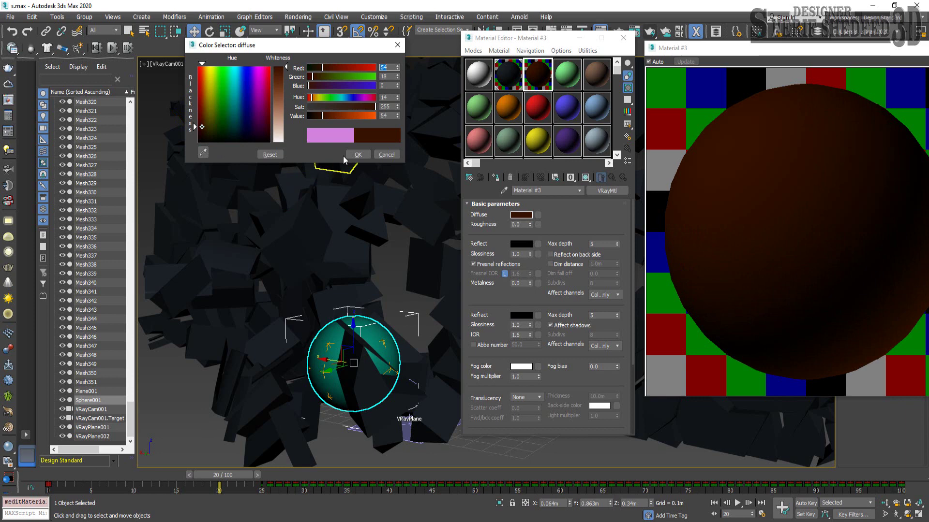
click(357, 154)
Set reflection to grey 55, glossiness 0.9 with Fresnel on, and warm the brown diffuse.
click(521, 244)
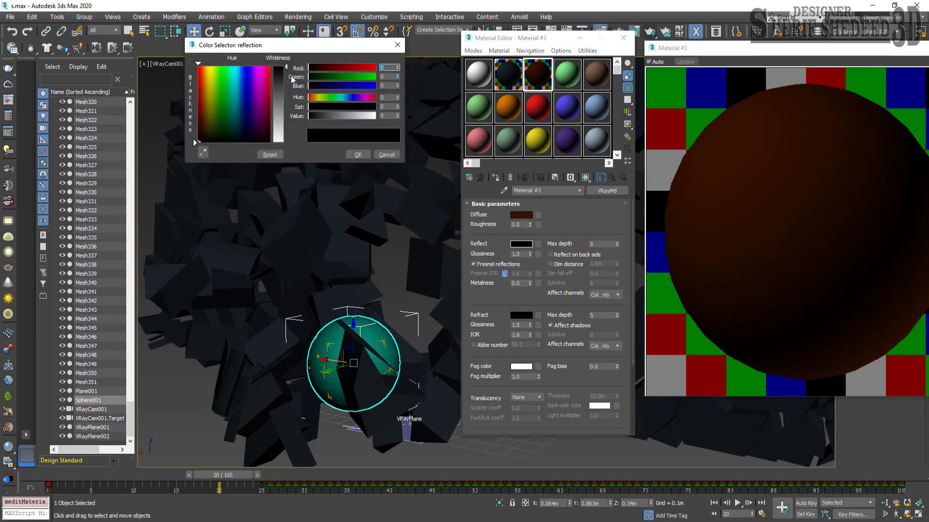
drag(309, 115, 318, 125)
click(357, 154)
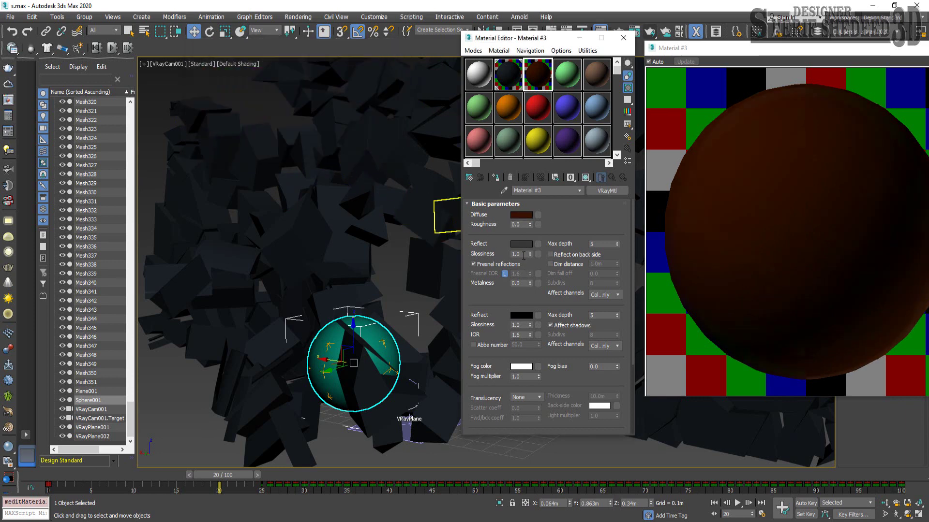
text(0.9)
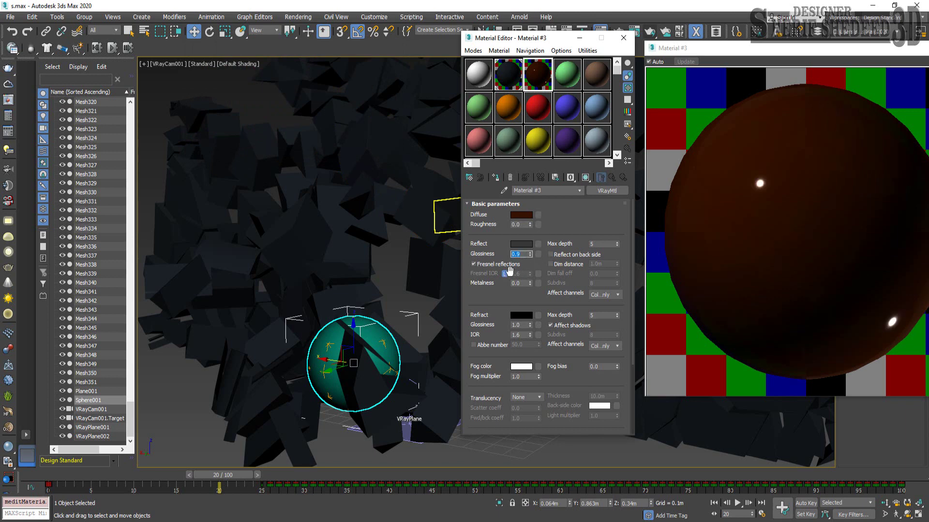
click(474, 265)
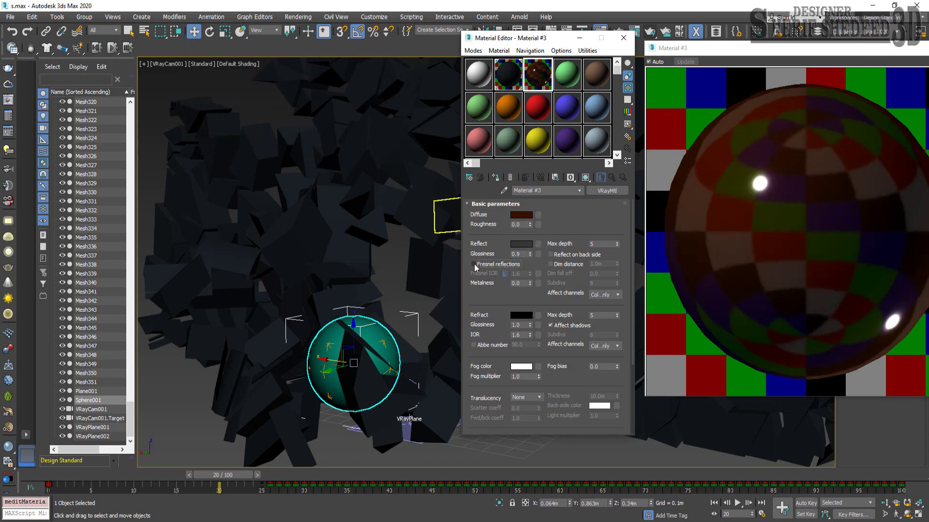
click(474, 265)
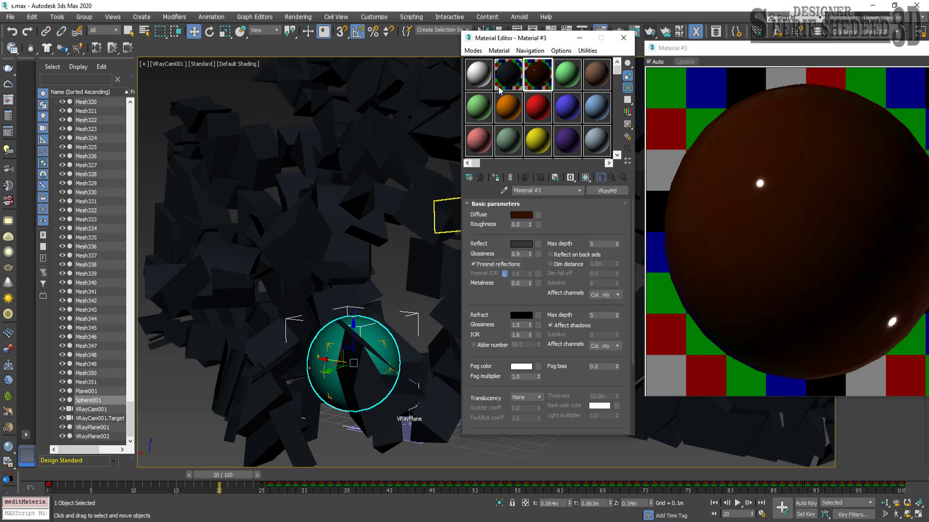
click(522, 215)
drag(202, 133, 207, 122)
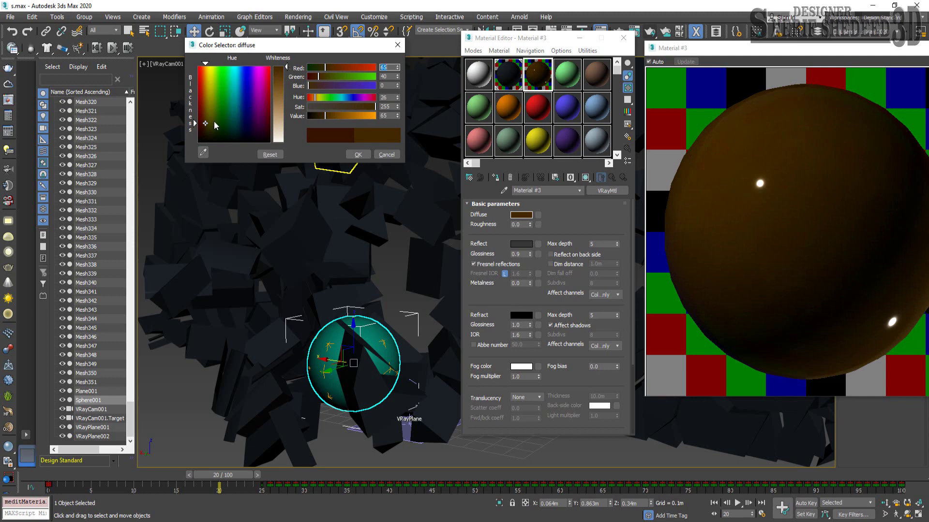
Set the sphere material's diffuse colour to dark brown R47 G17 B0.
drag(205, 125, 204, 125)
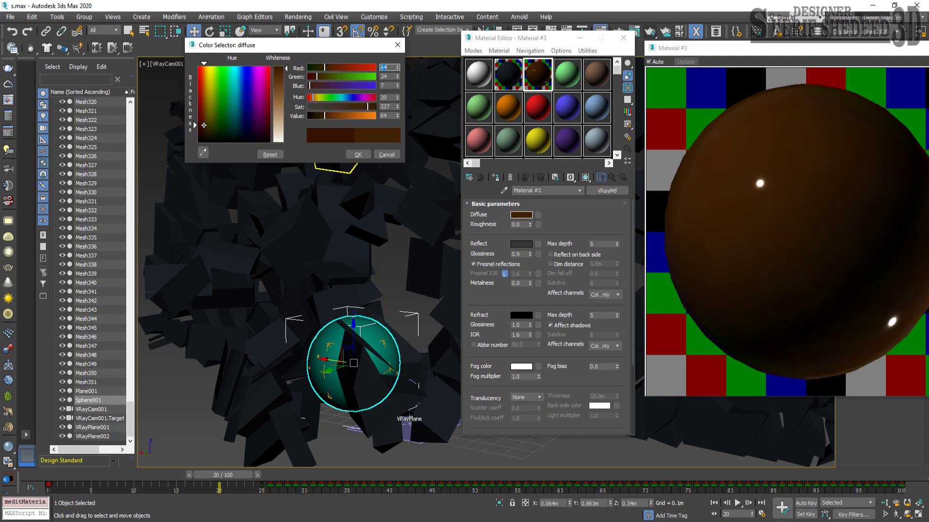
drag(289, 68, 288, 59)
drag(203, 125, 203, 129)
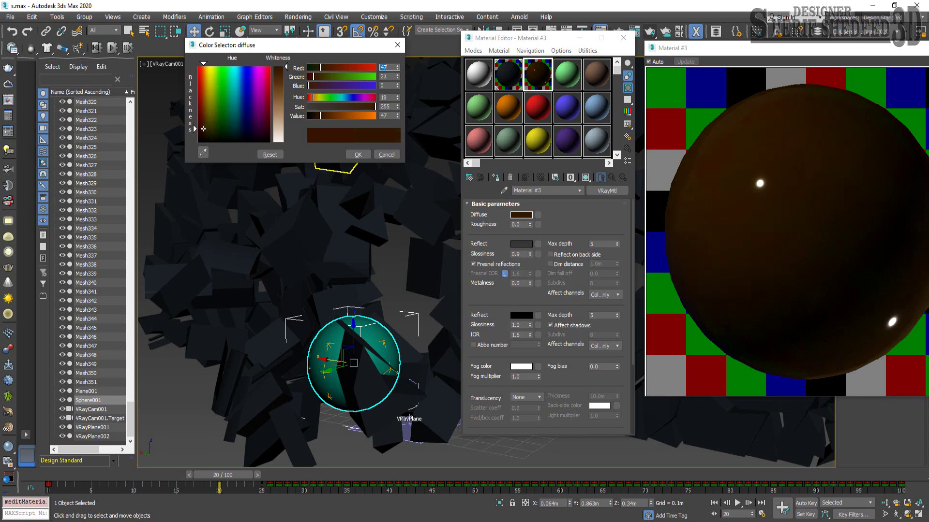
click(358, 154)
Turn off Fresnel reflections and assign the brown material to the sphere.
click(473, 264)
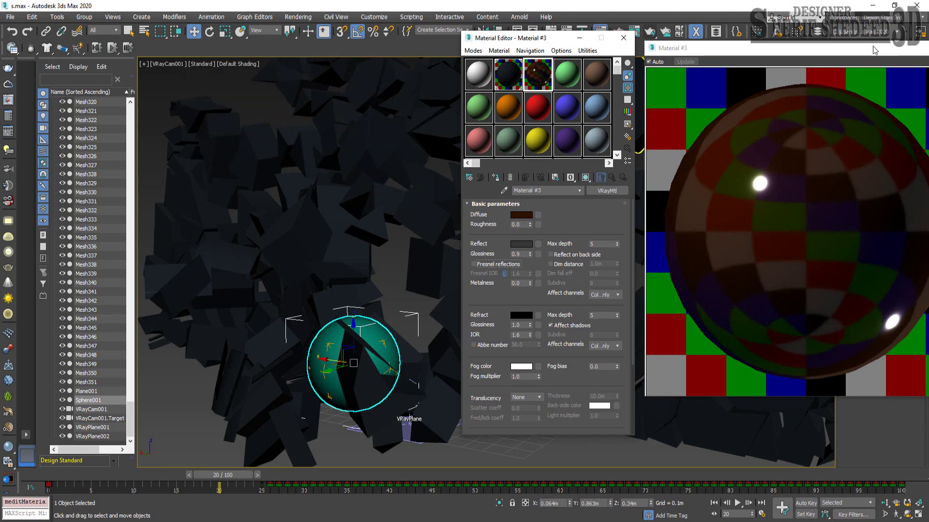
drag(874, 51, 692, 47)
click(780, 44)
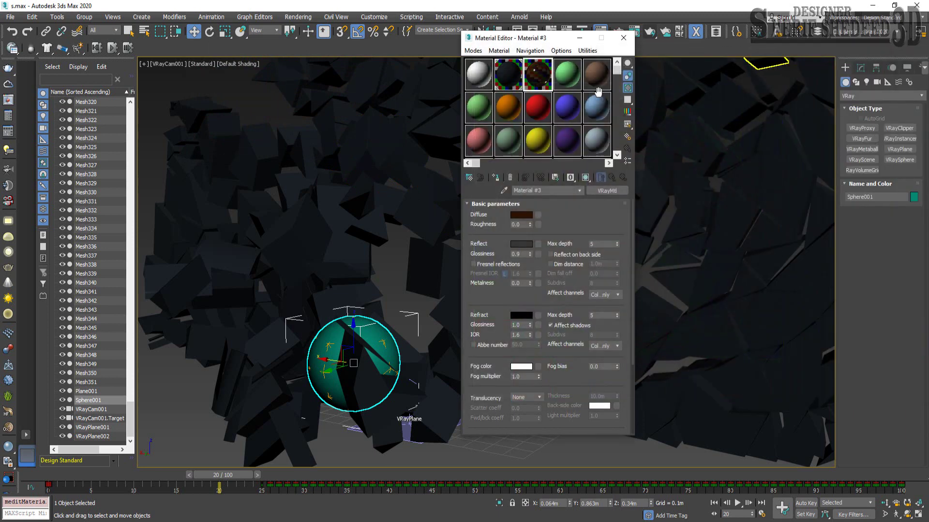
click(496, 182)
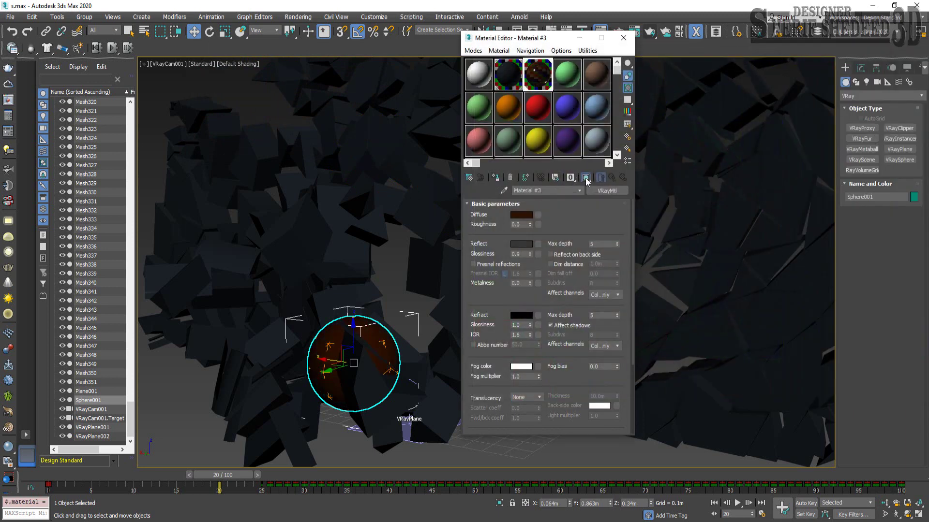
click(623, 38)
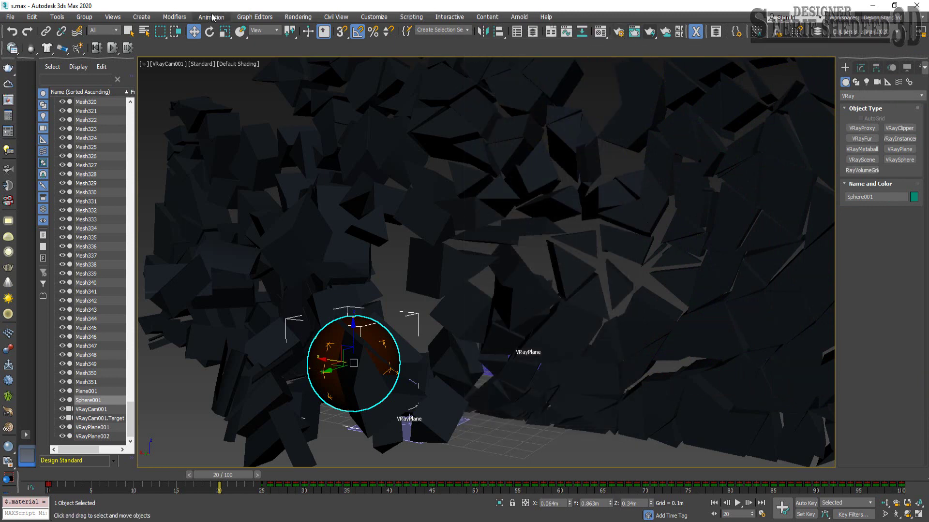
Set the V-Ray image sampler to Bucket and colour mapping to HSV exponential.
click(623, 35)
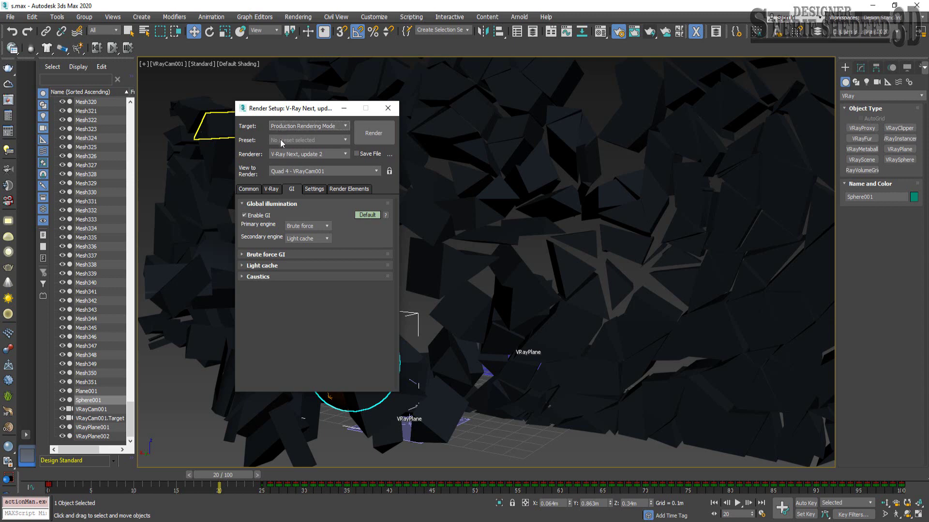
click(271, 189)
click(274, 281)
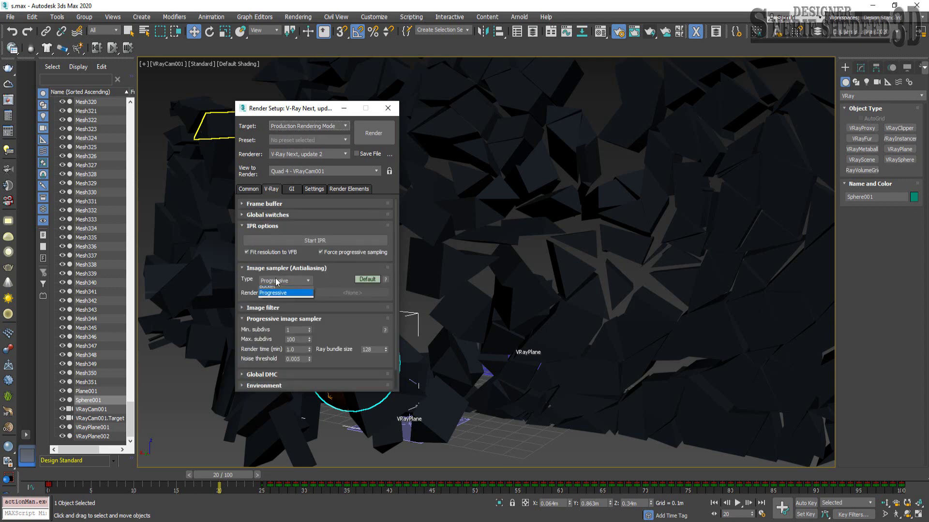
click(268, 289)
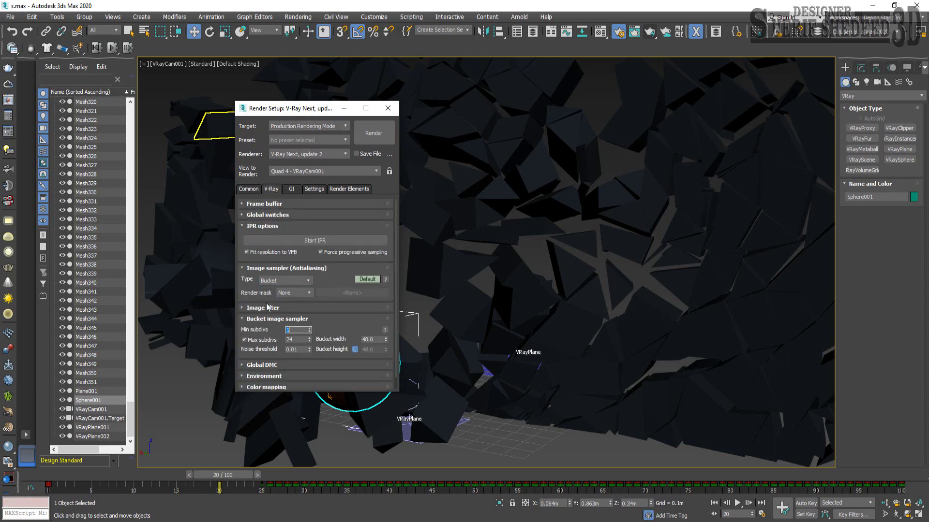
click(261, 386)
click(280, 353)
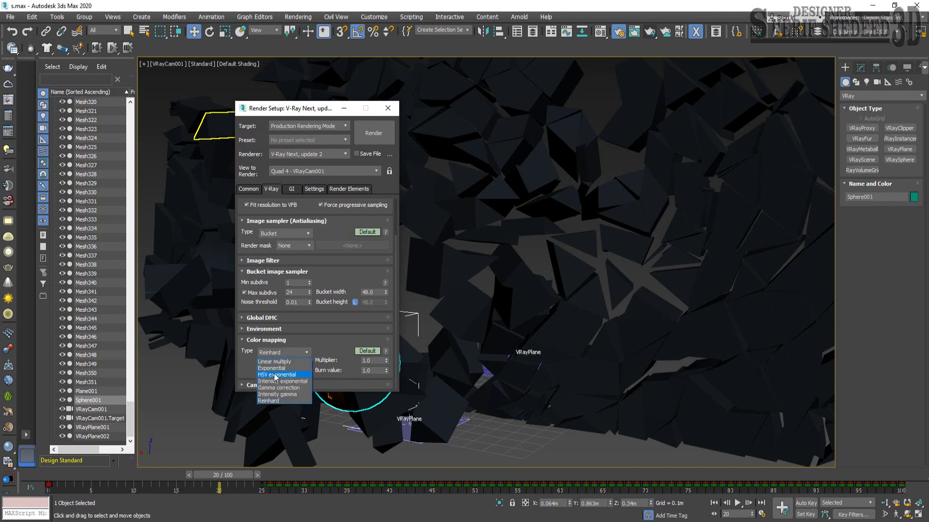
click(275, 376)
Set the primary GI engine to Irradiance map and start a test render.
click(293, 190)
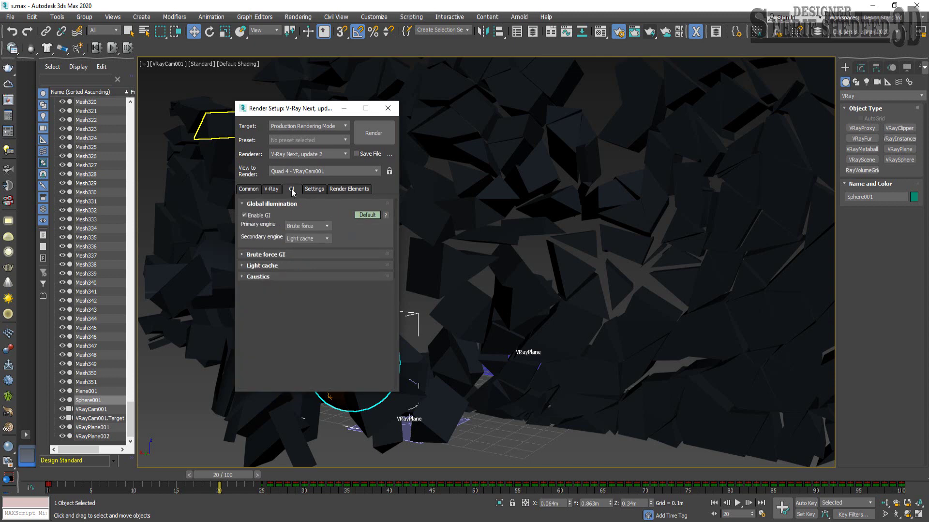
click(301, 227)
click(321, 236)
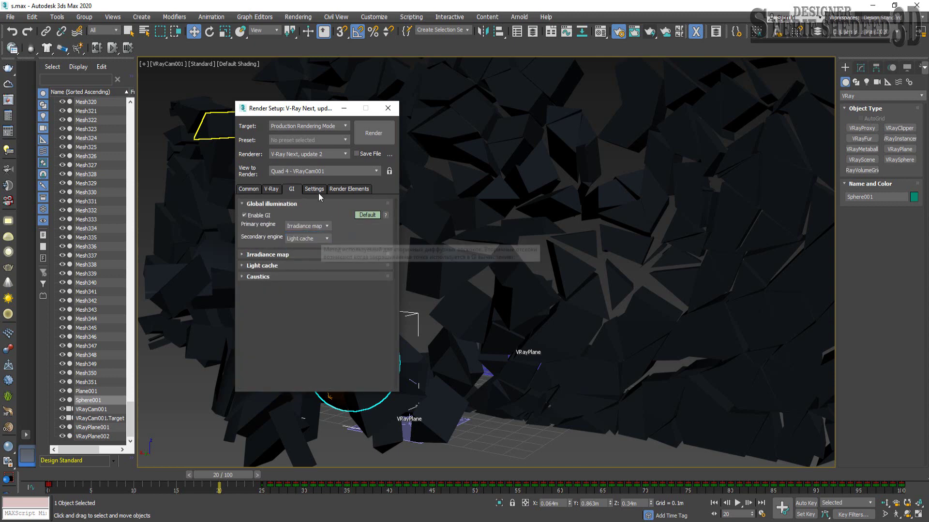
click(374, 136)
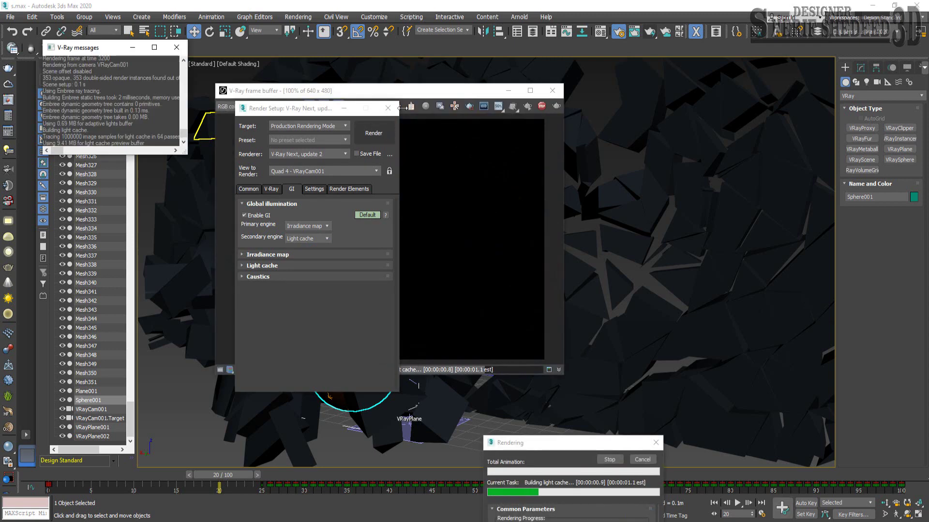
Close the frame buffer and Render Setup, and restore the four-viewport layout.
drag(434, 102, 467, 115)
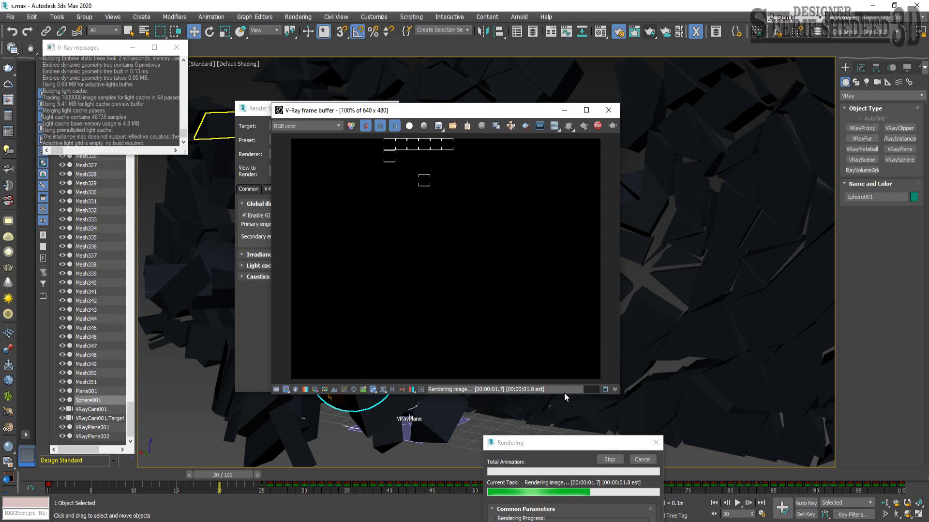
click(608, 110)
click(390, 108)
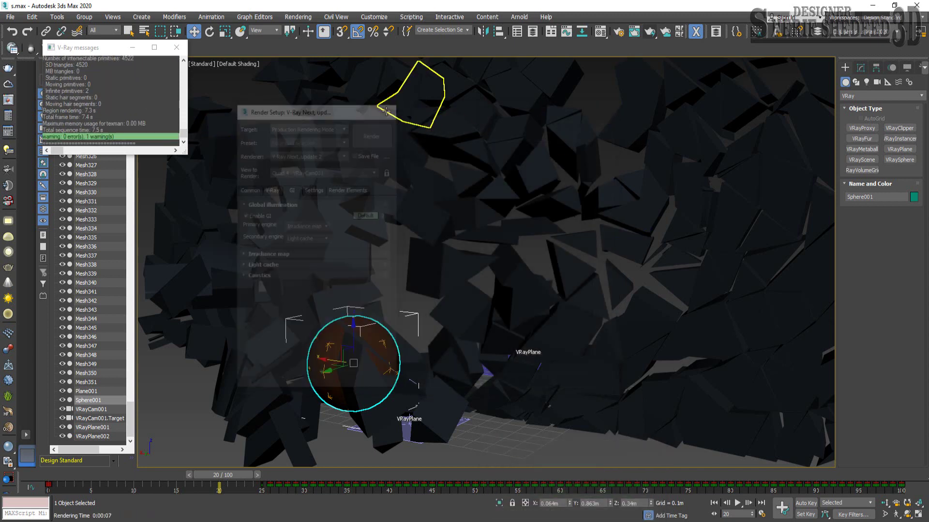
click(907, 515)
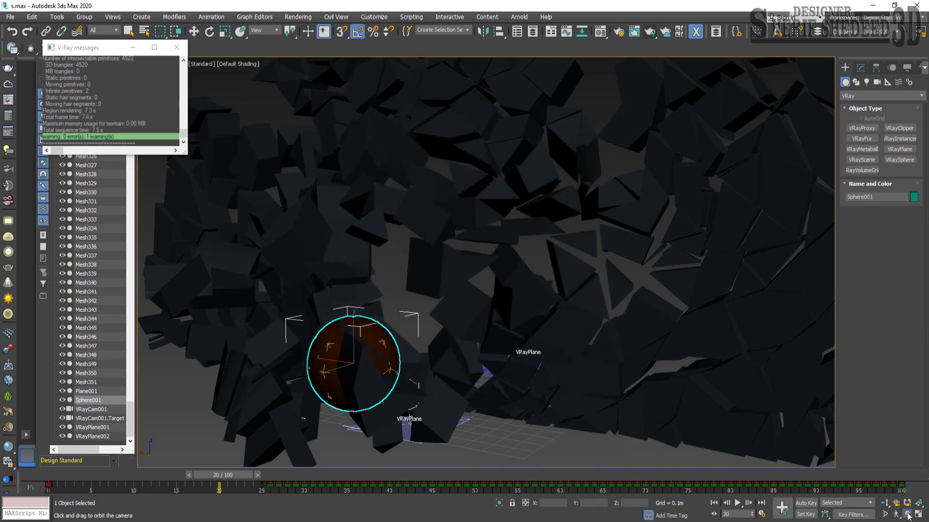
click(917, 515)
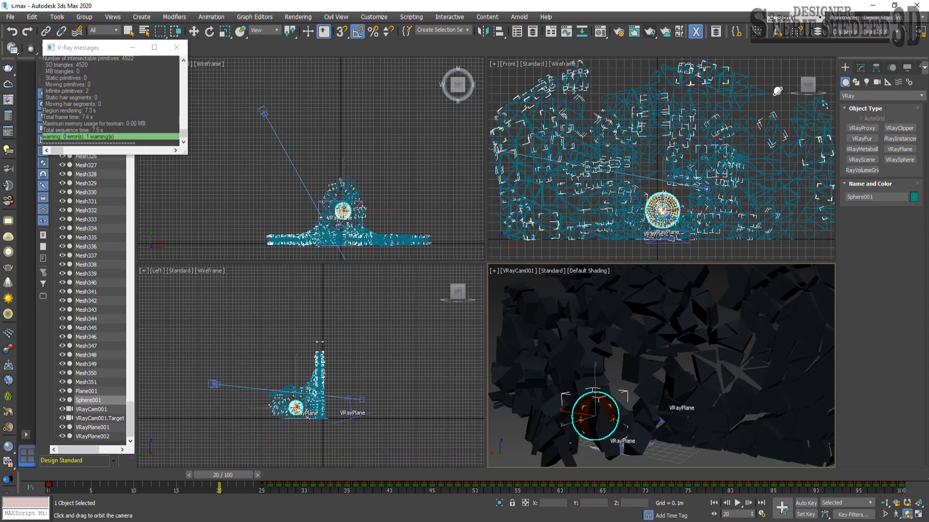
Set the environment background colour to white.
click(411, 17)
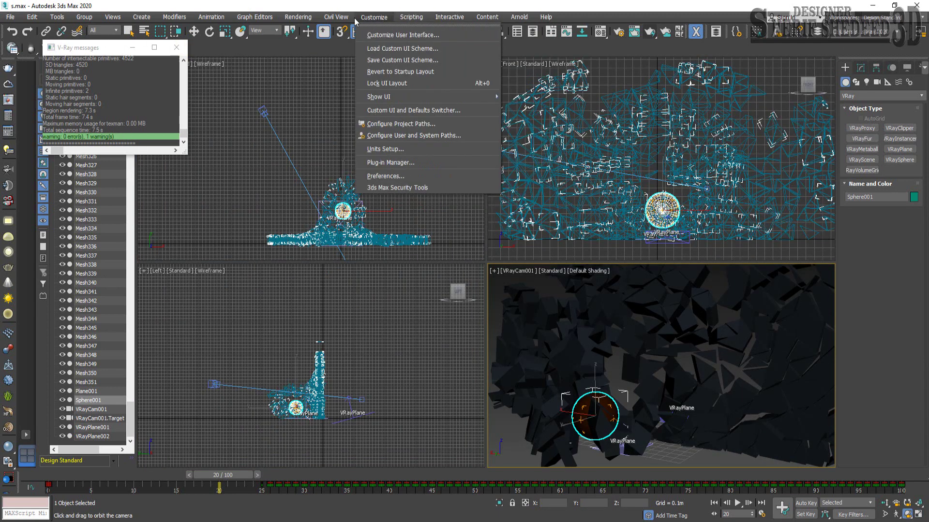
mouse_move(298, 17)
click(350, 143)
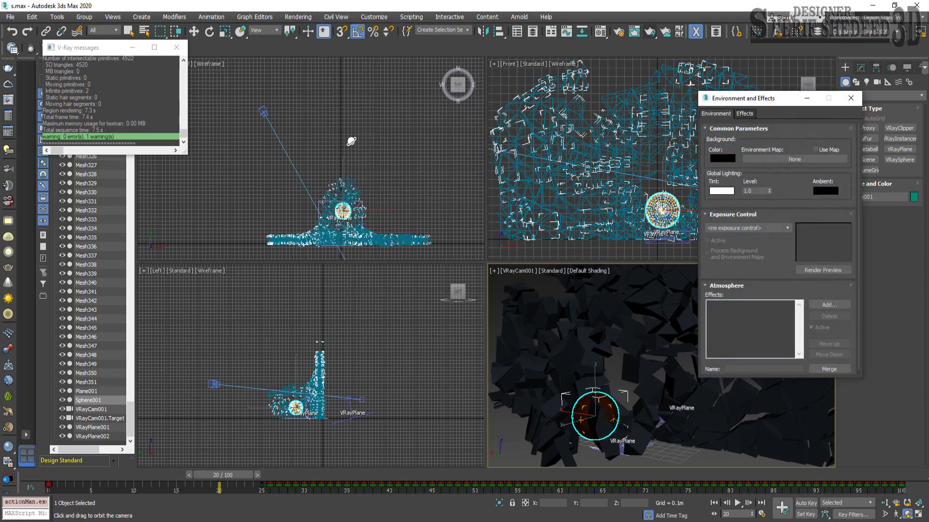
click(713, 159)
drag(281, 126, 280, 142)
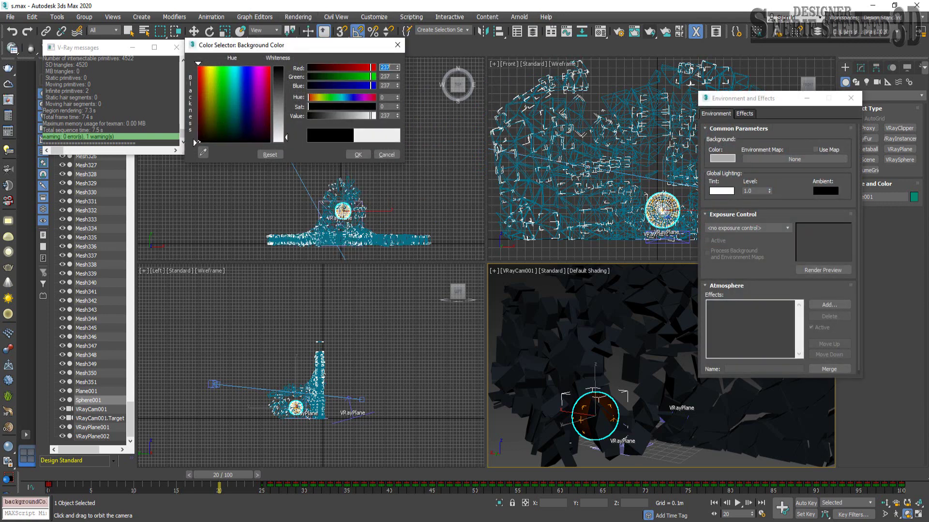
click(358, 155)
click(851, 97)
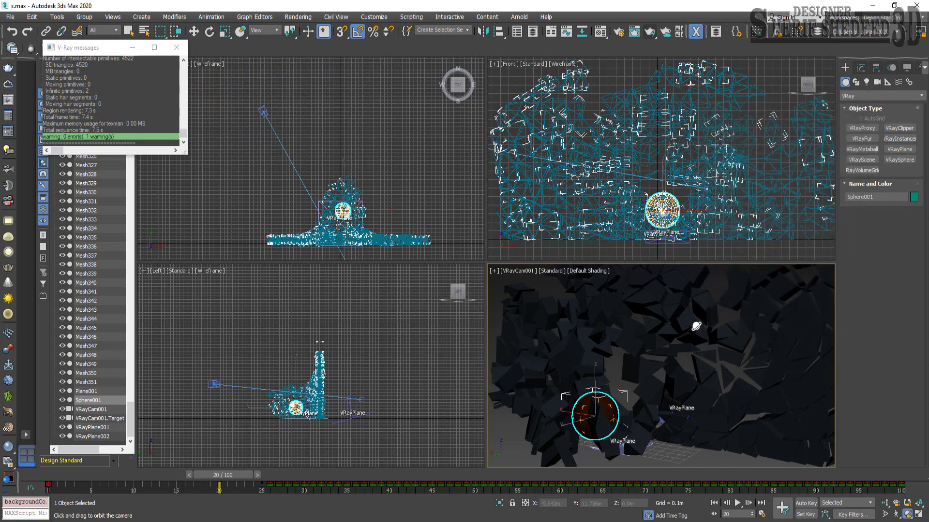
Test-render the scene with the white background, then close and cancel the render.
key(w)
click(649, 31)
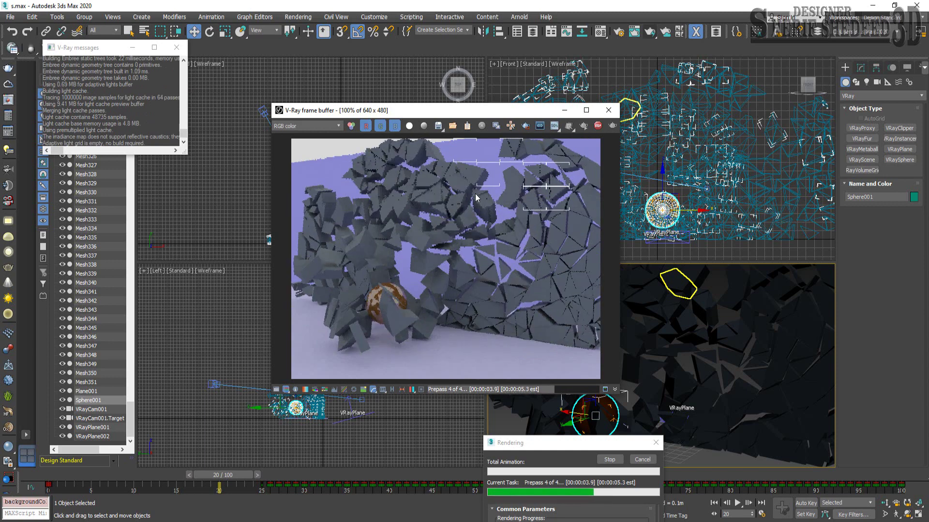
click(608, 110)
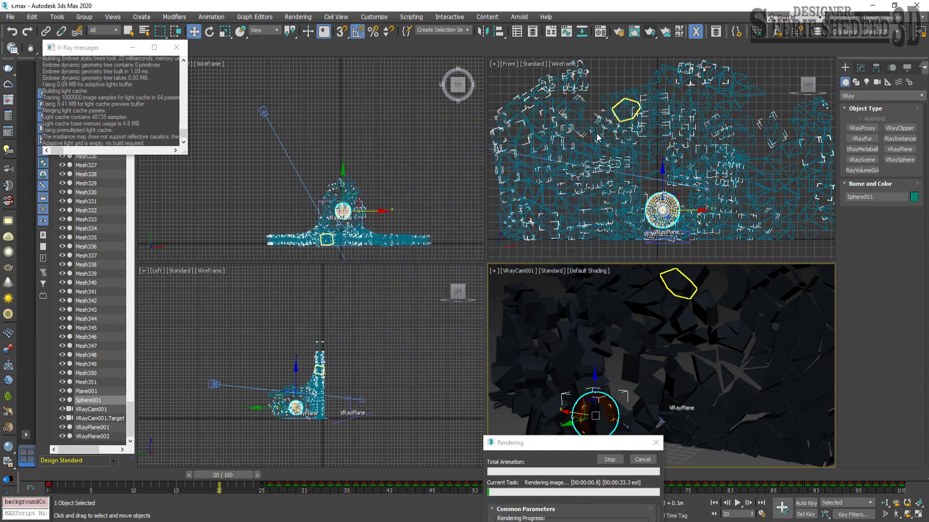
click(639, 462)
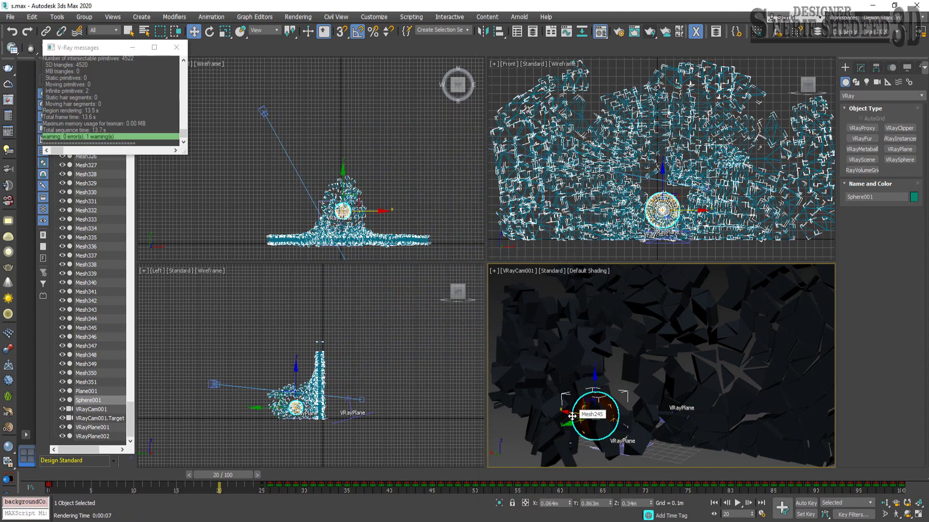
Assign white Material #1 to VRayPlane002, shaded in viewport, and render again.
key(m)
click(344, 419)
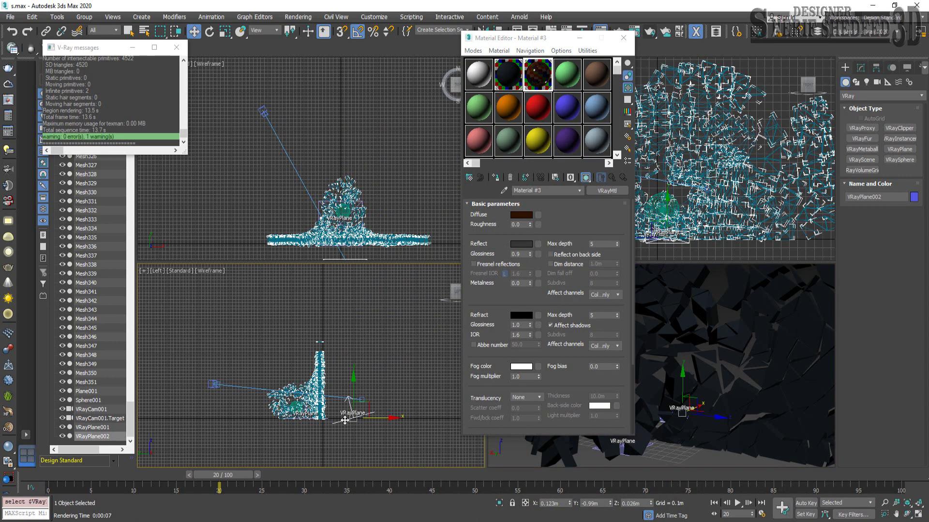
click(479, 74)
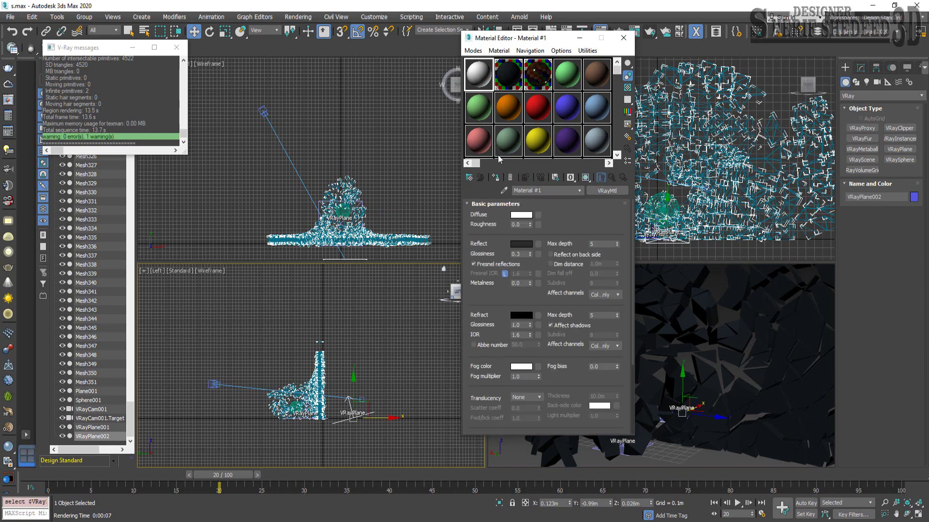
click(498, 178)
click(586, 178)
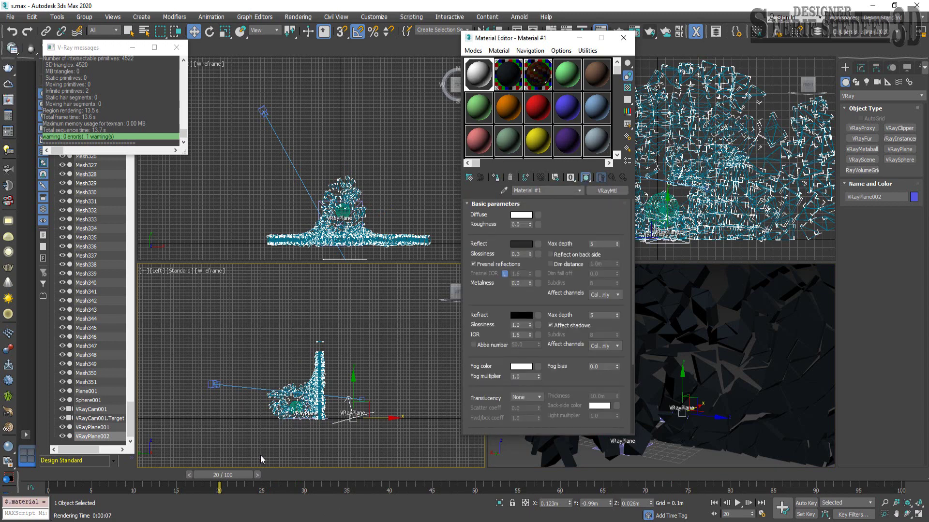
click(623, 38)
click(650, 32)
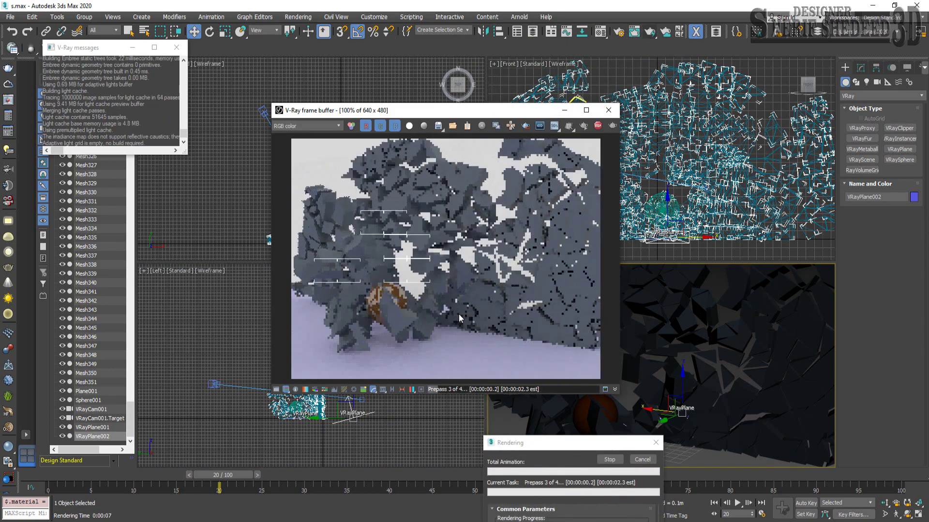
click(608, 109)
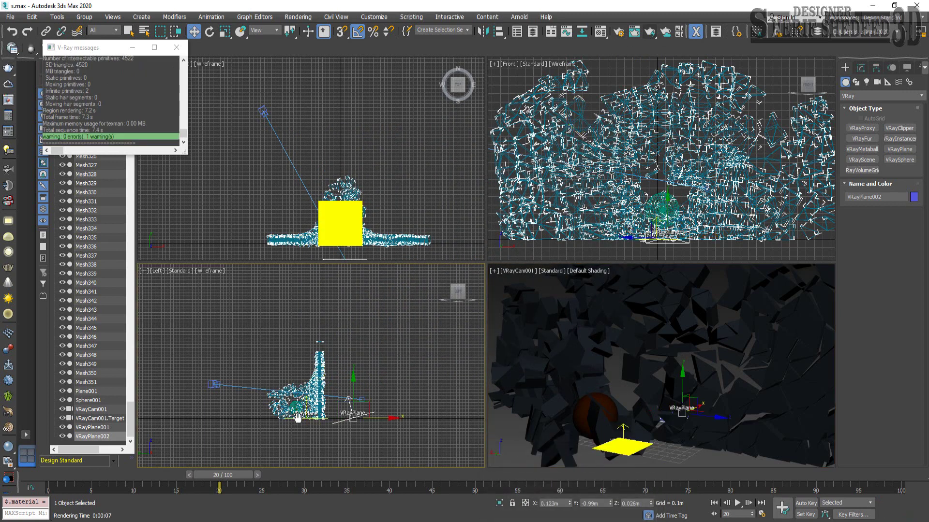
Select the small VRayPlane001 light and assign it white Material #1.
scroll(302, 418, up, 10)
middle_drag(417, 457, 241, 266)
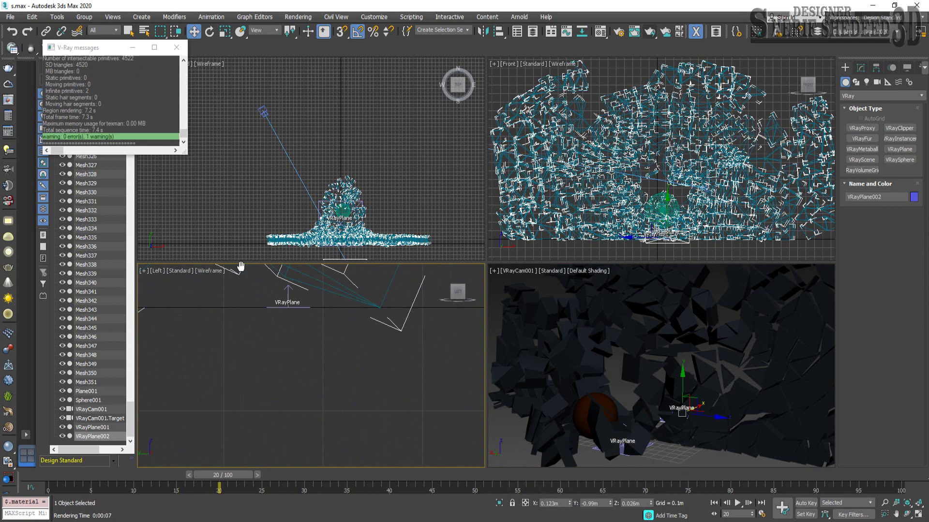
click(280, 307)
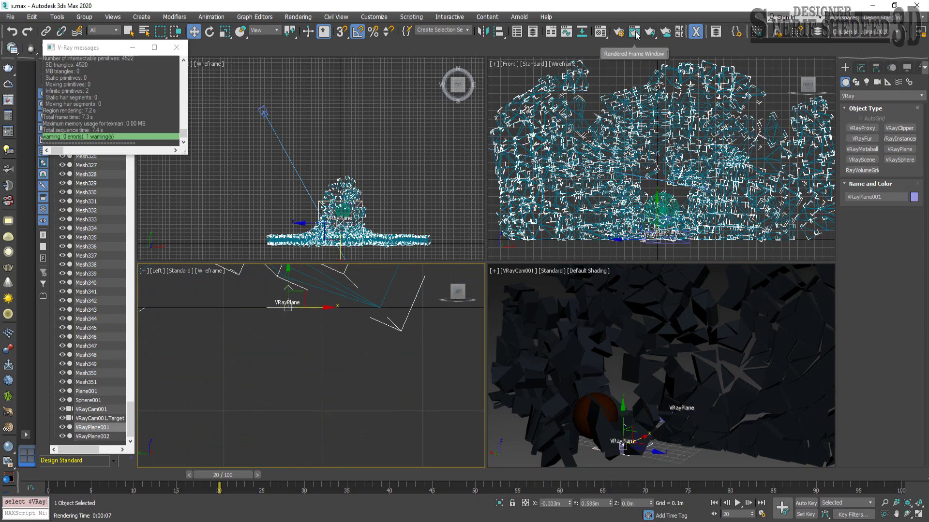
click(601, 31)
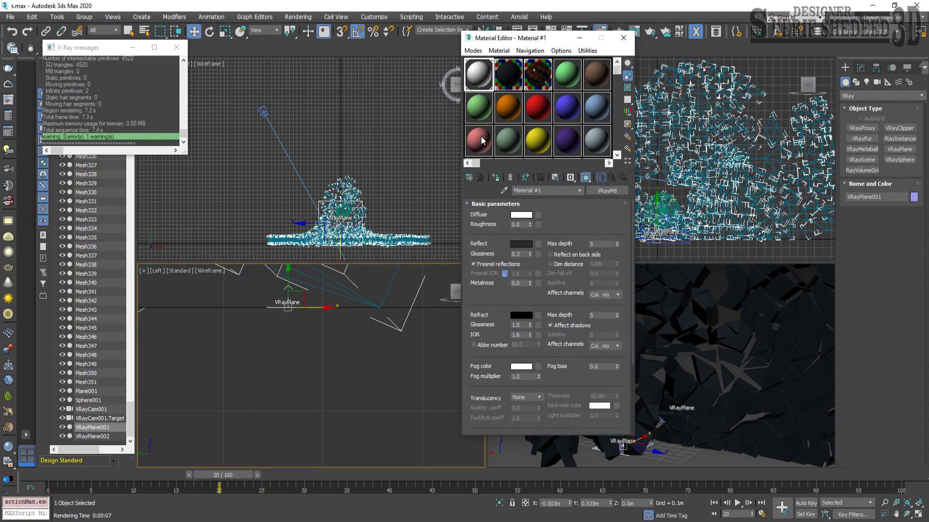
click(498, 179)
click(623, 38)
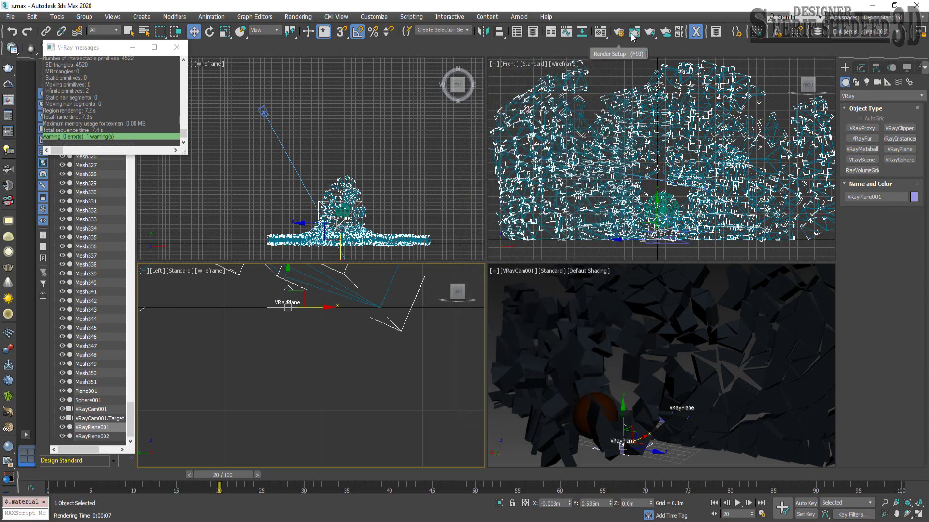
right_click(658, 195)
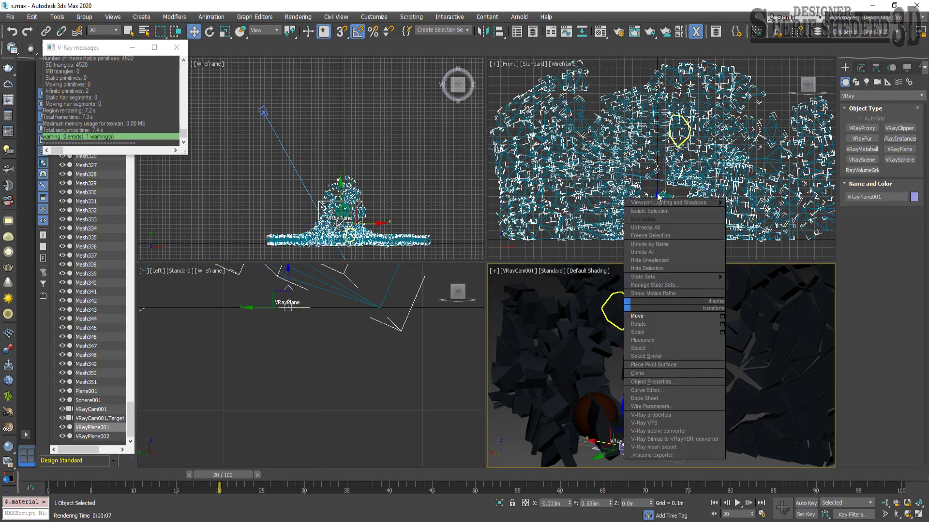
Render the VRayCam001 view with V-Ray and close the frame buffer when finished.
click(650, 33)
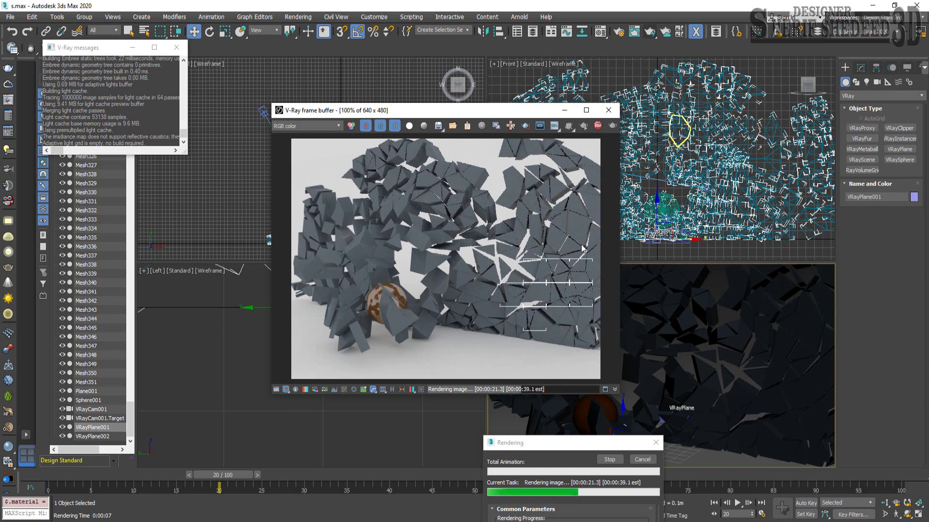
click(608, 111)
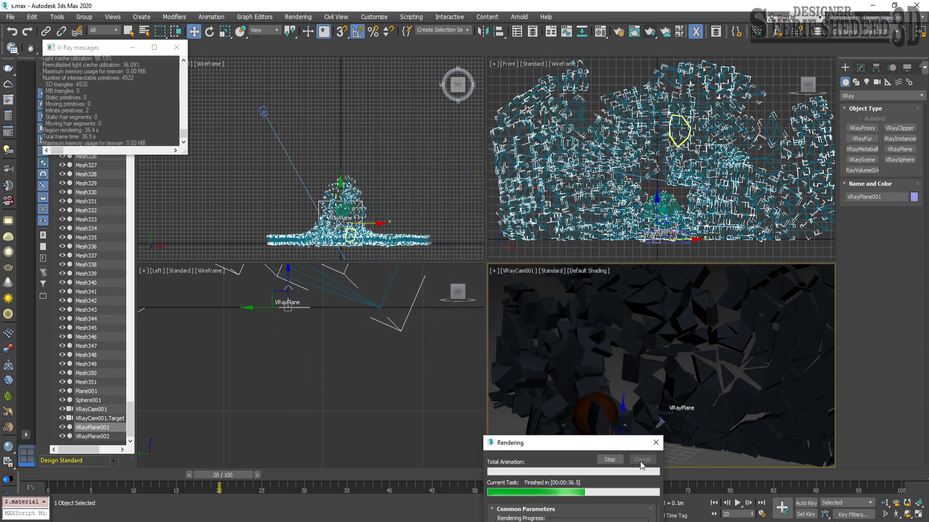
Frame the scene in the Top view and maximize that viewport.
scroll(390, 386, down, 2)
scroll(390, 386, down, 2)
scroll(390, 386, down, 2)
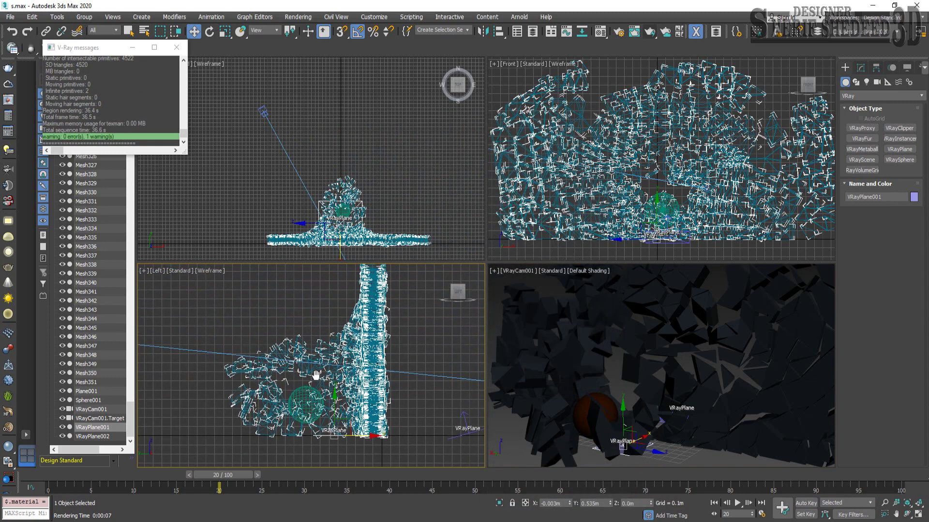
scroll(390, 386, down, 2)
middle_drag(247, 183, 231, 129)
click(177, 47)
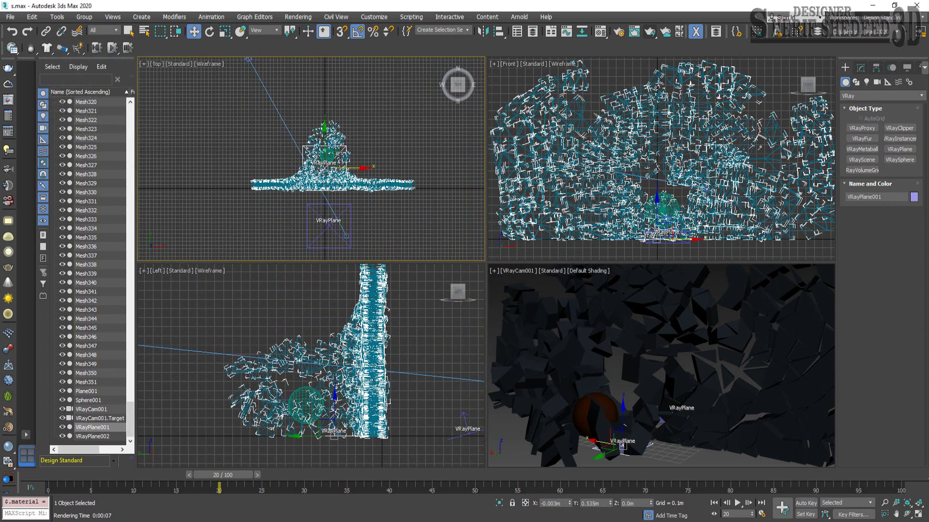
click(918, 516)
Draw a large VRayLight plane over the scene, invisible and not affecting reflections.
click(866, 82)
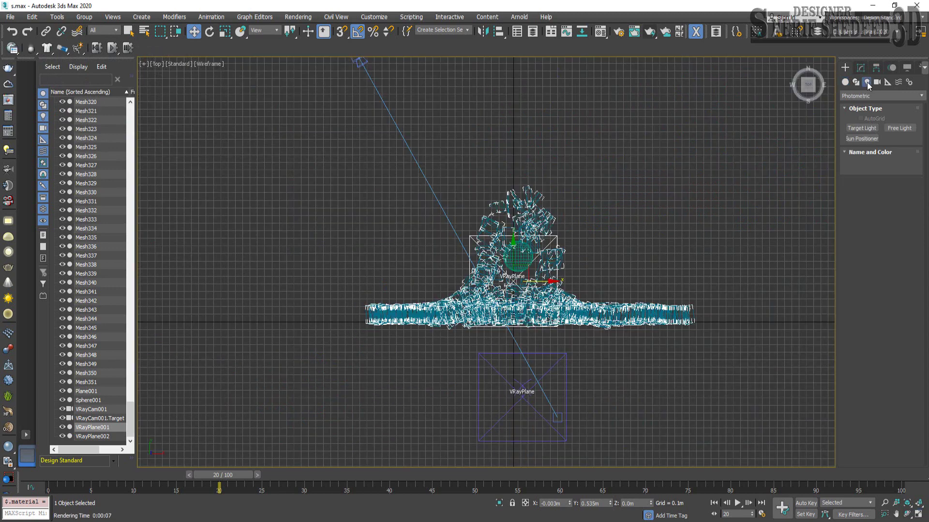
click(861, 96)
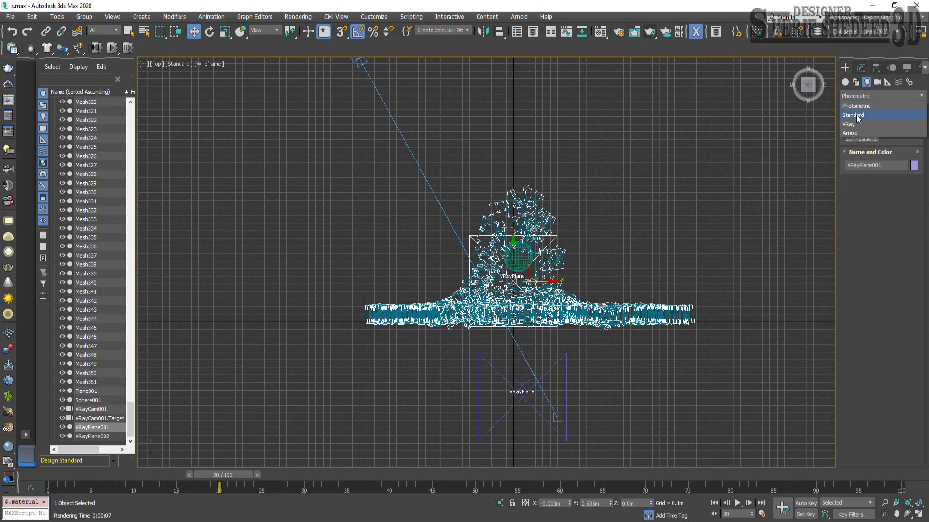
click(855, 125)
click(862, 128)
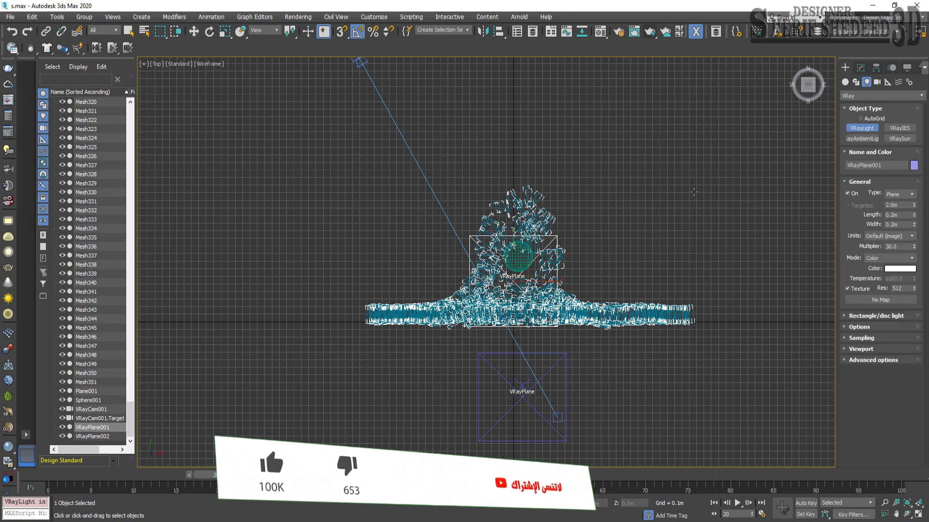
drag(770, 210, 228, 442)
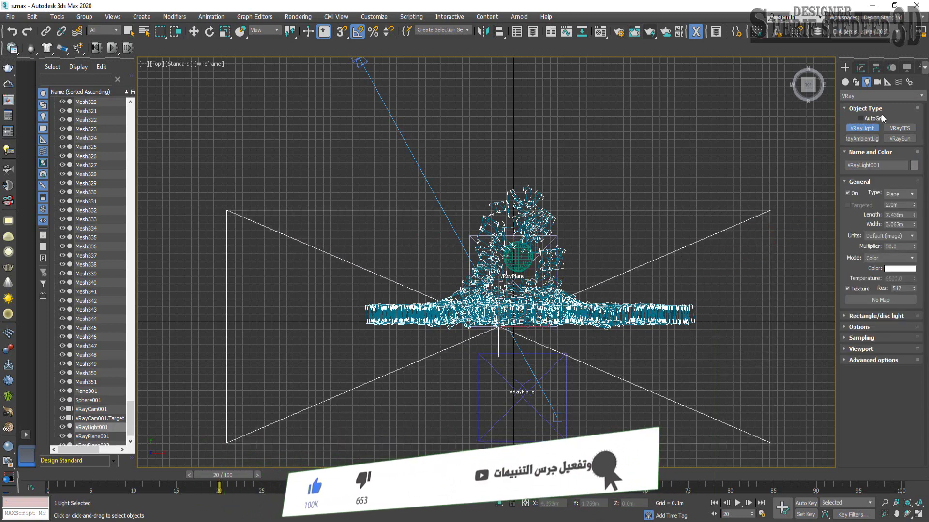
click(859, 327)
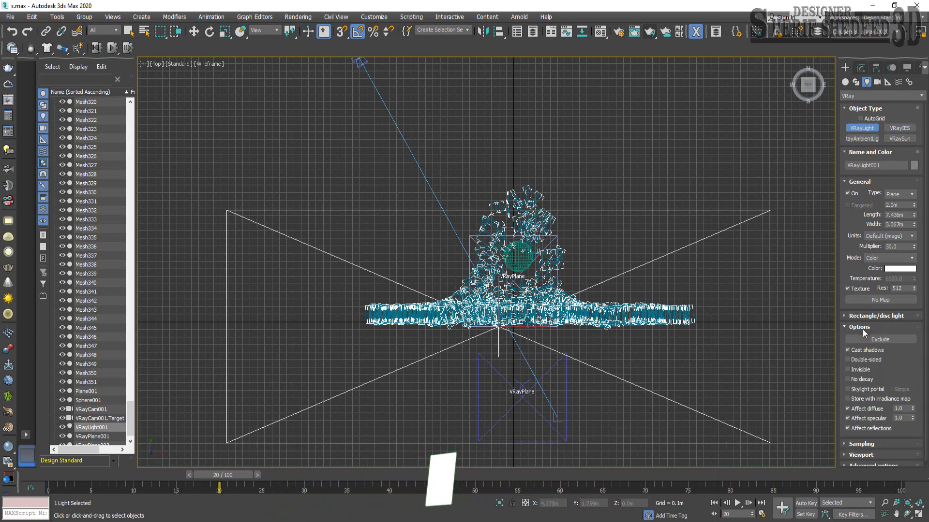
click(847, 369)
click(847, 428)
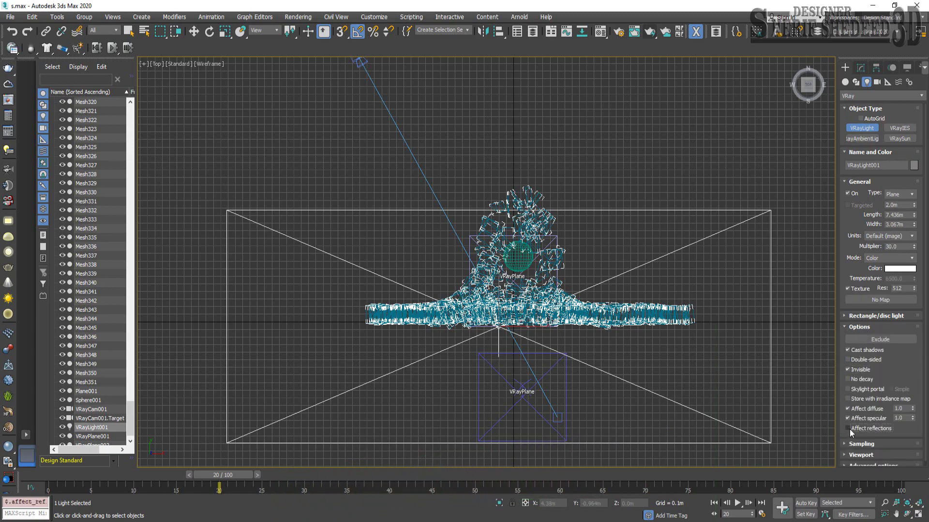
click(912, 508)
Raise VRayLight001 high above the scene and move it beyond the wall.
scroll(658, 167, down, 10)
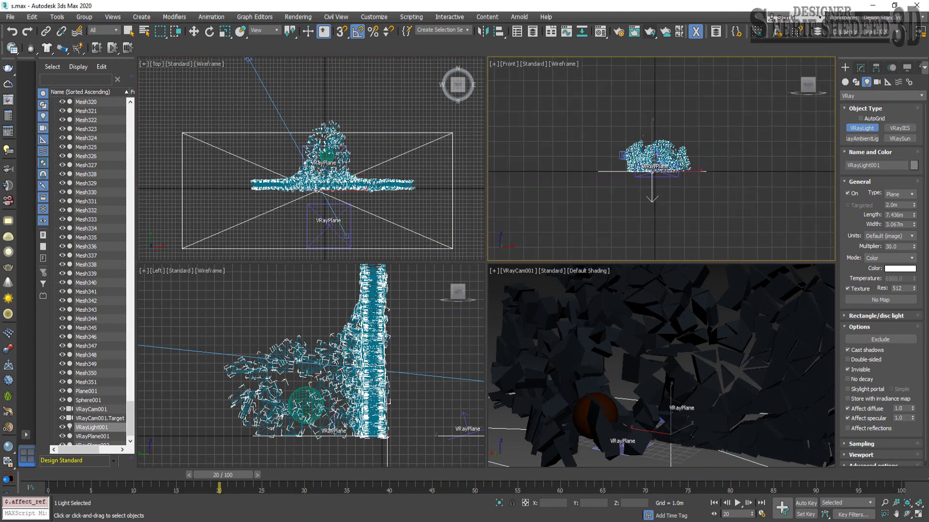
key(w)
drag(652, 166, 651, 96)
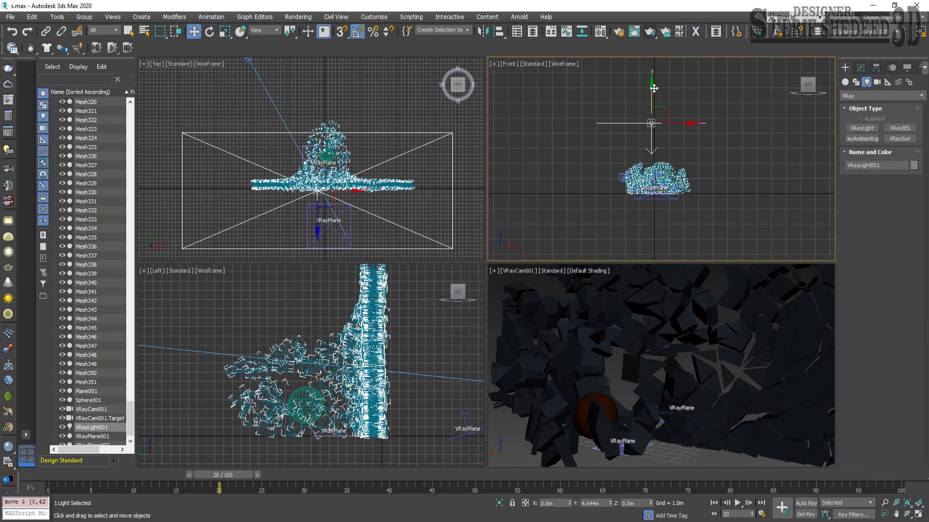
scroll(356, 226, down, 5)
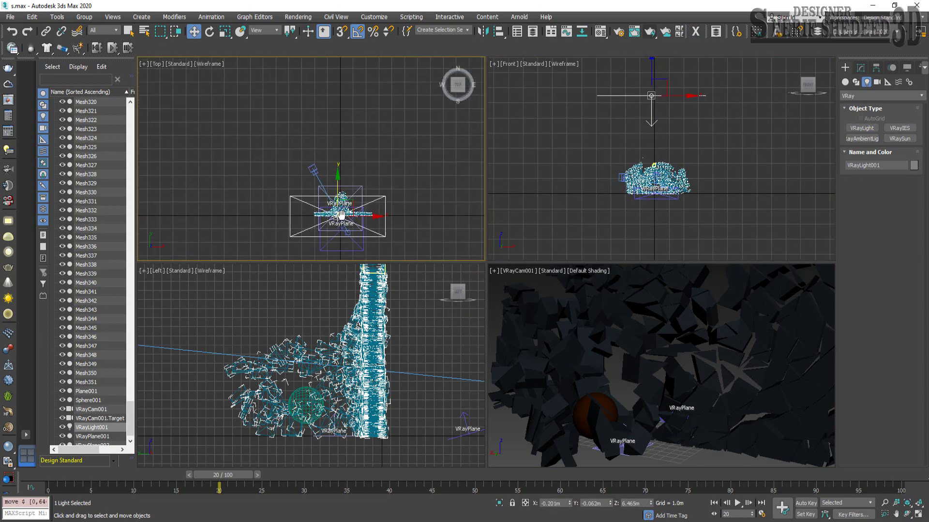
drag(343, 190, 343, 127)
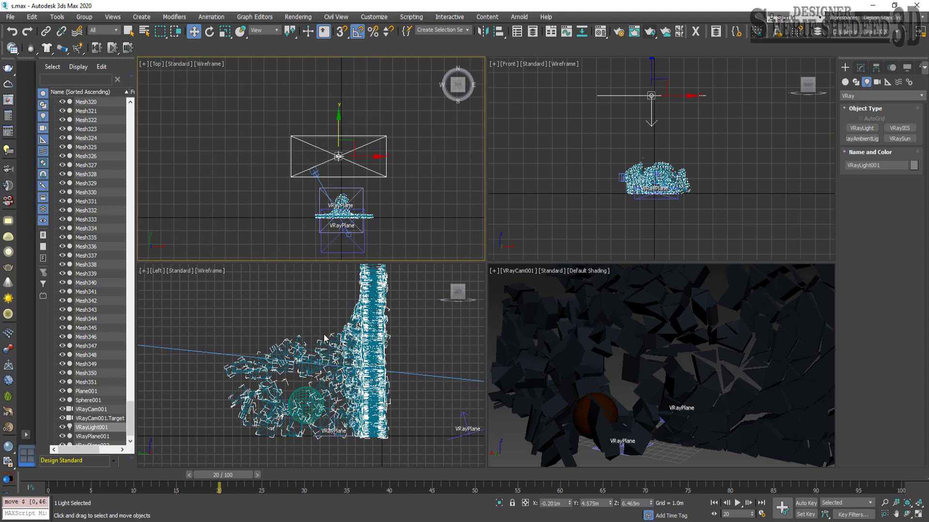
scroll(324, 337, down, 5)
Tilt the light -45° about X toward the wall and maximize the camera view.
right_click(277, 323)
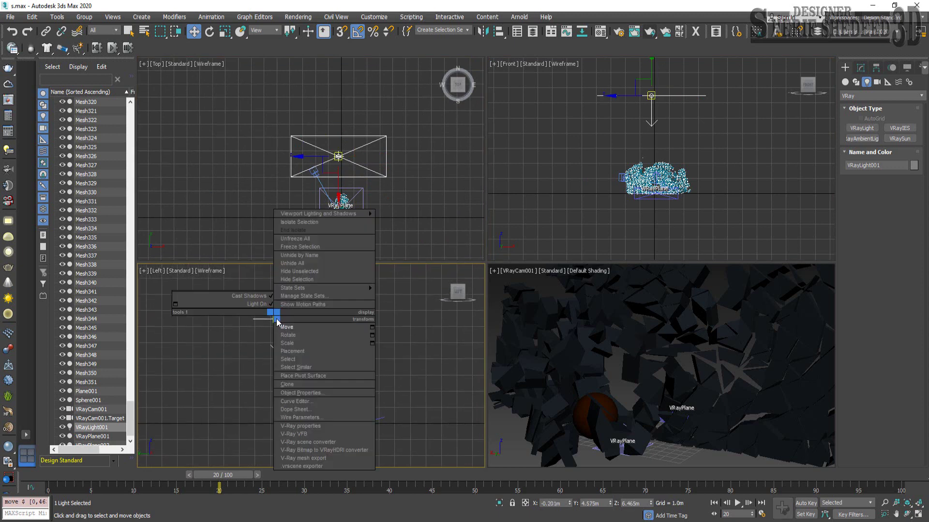
click(317, 335)
mouse_move(321, 334)
mouse_down()
mouse_move(320, 308)
mouse_move(276, 299)
mouse_up()
right_click(273, 307)
click(286, 314)
right_click(662, 375)
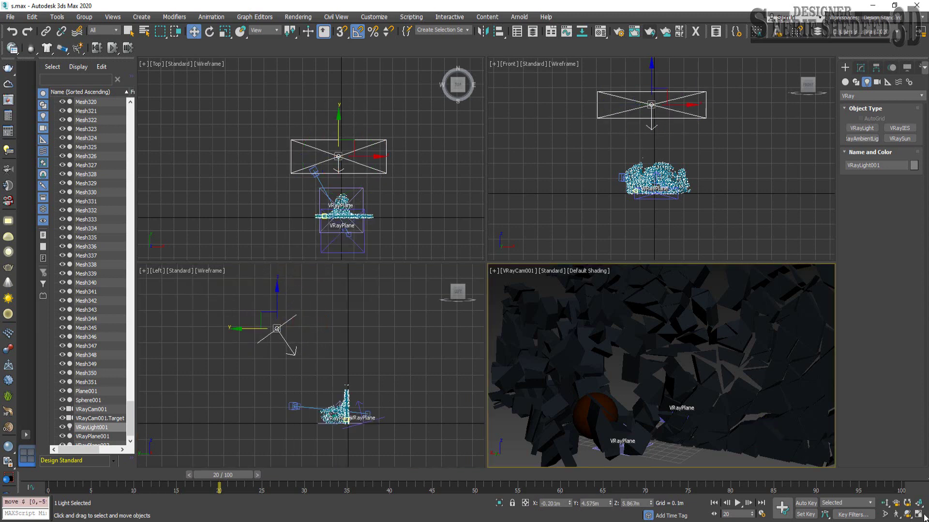
key(alt+w)
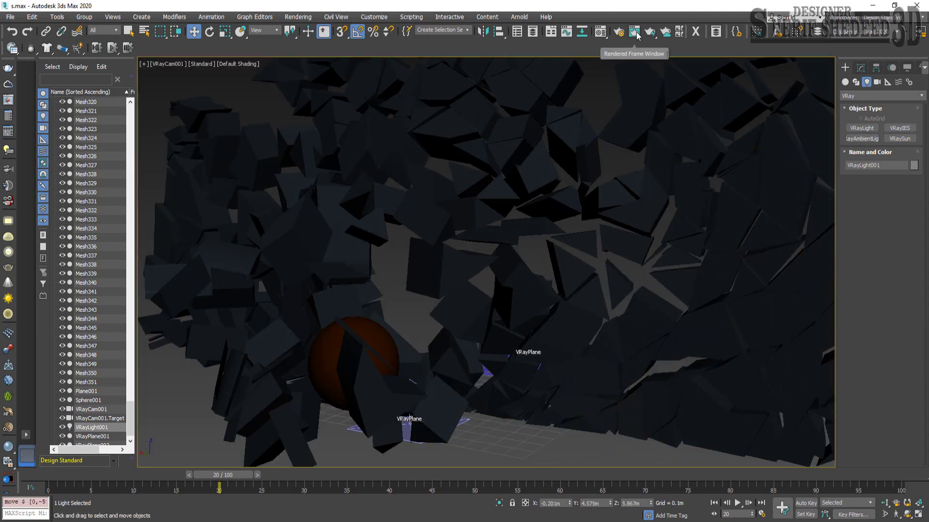
Clone the previous rendered frame aside and render the scene with the new light.
click(635, 32)
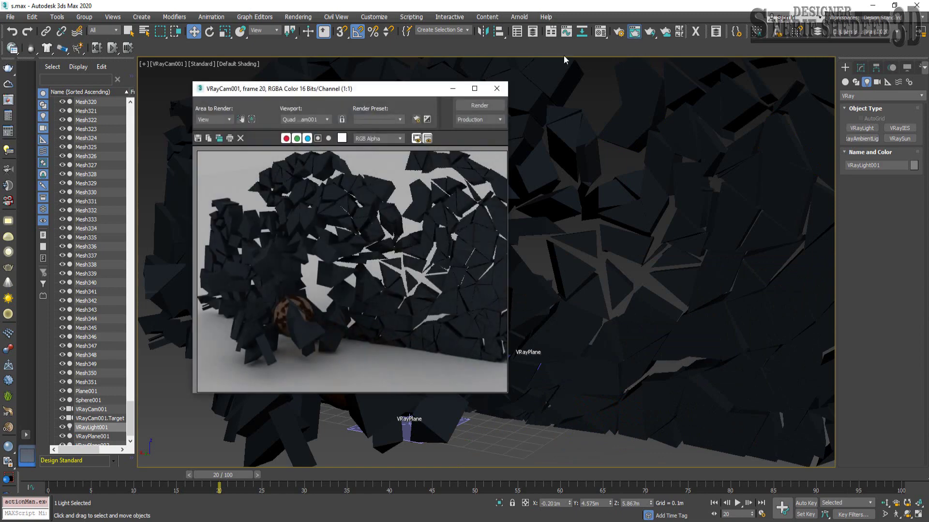
click(219, 139)
drag(368, 172, 609, 117)
click(466, 107)
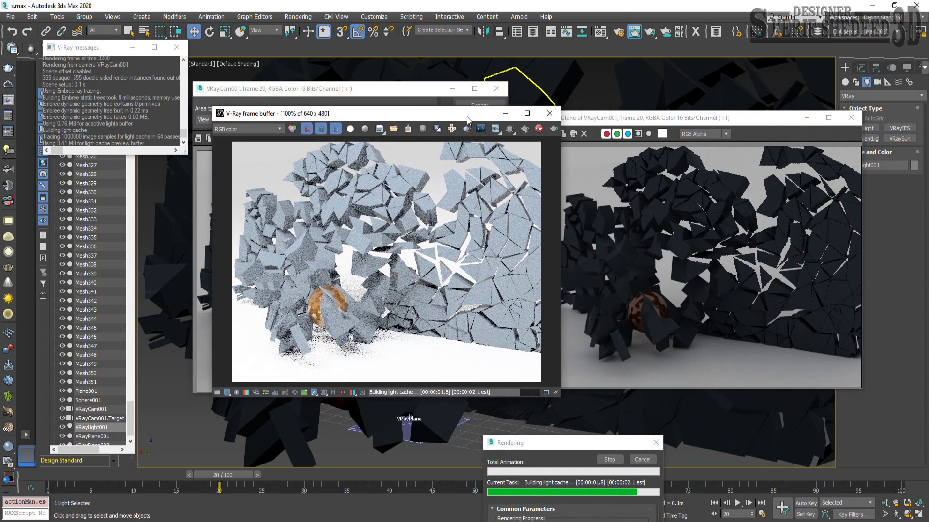
drag(467, 119, 451, 122)
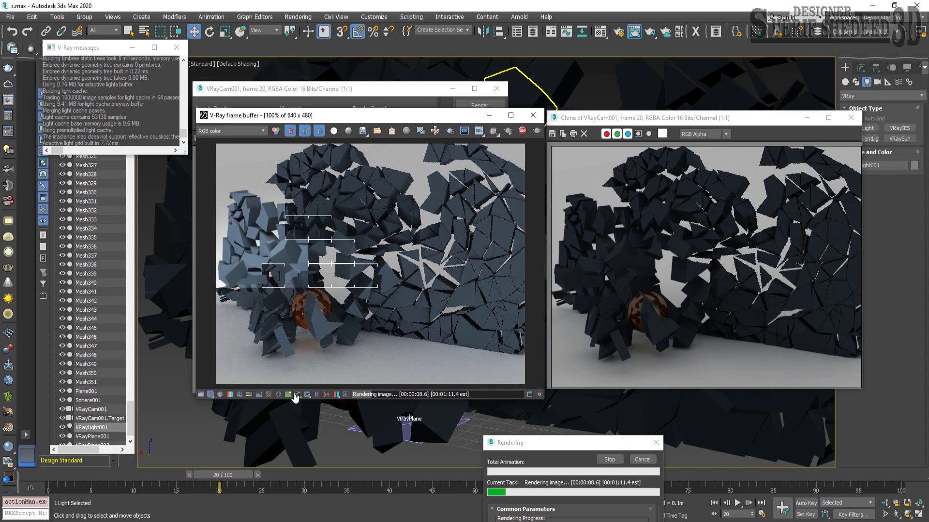
Place the finished VRayLight001-lit render beside the darker cloned render for comparison.
mouse_move(850, 118)
mouse_down()
mouse_move(445, 121)
mouse_move(512, 122)
mouse_up()
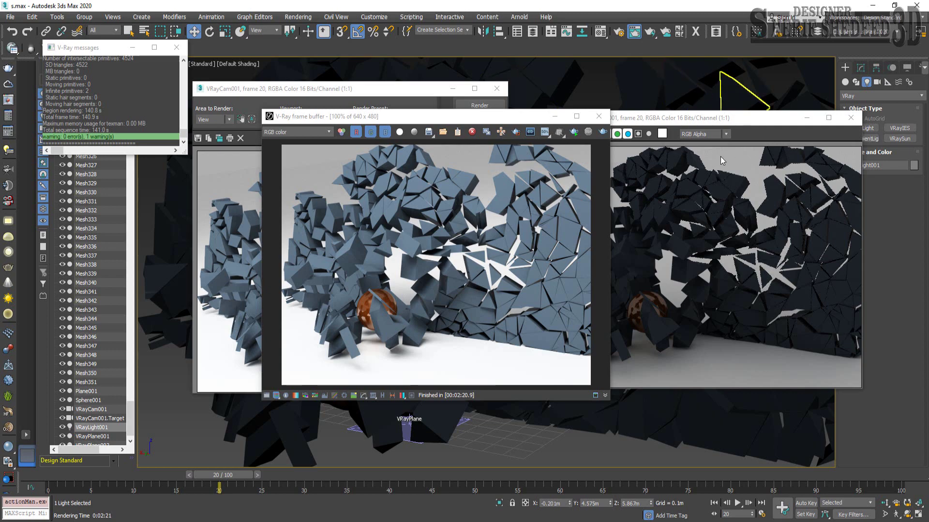
click(686, 123)
drag(449, 120, 381, 121)
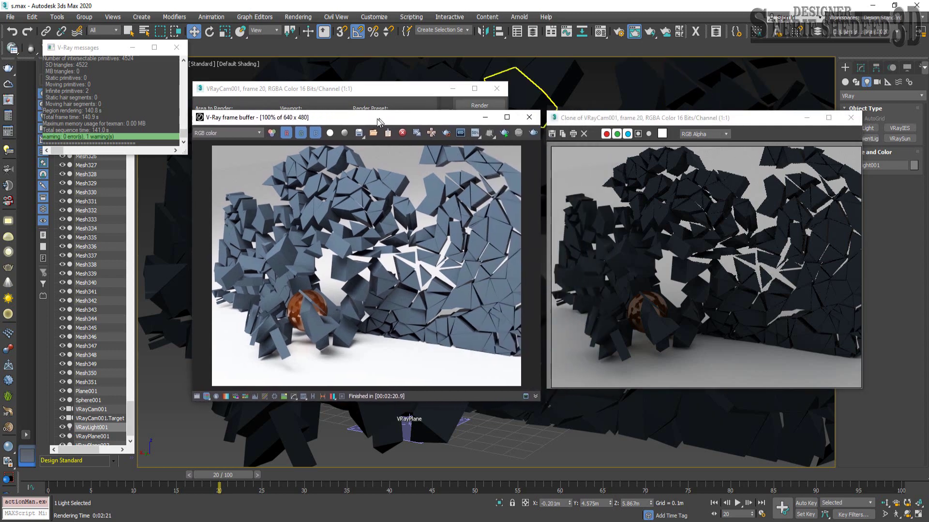